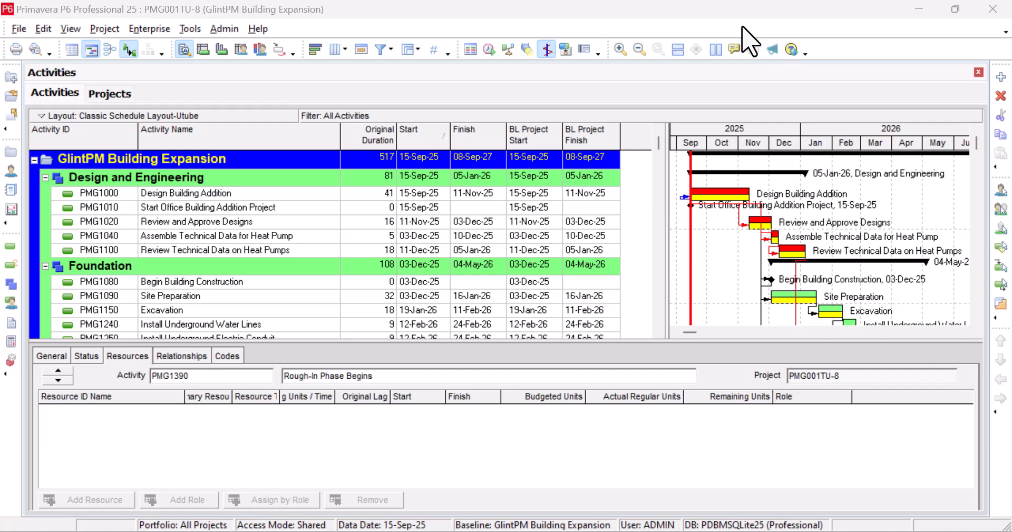
left_click(334, 237)
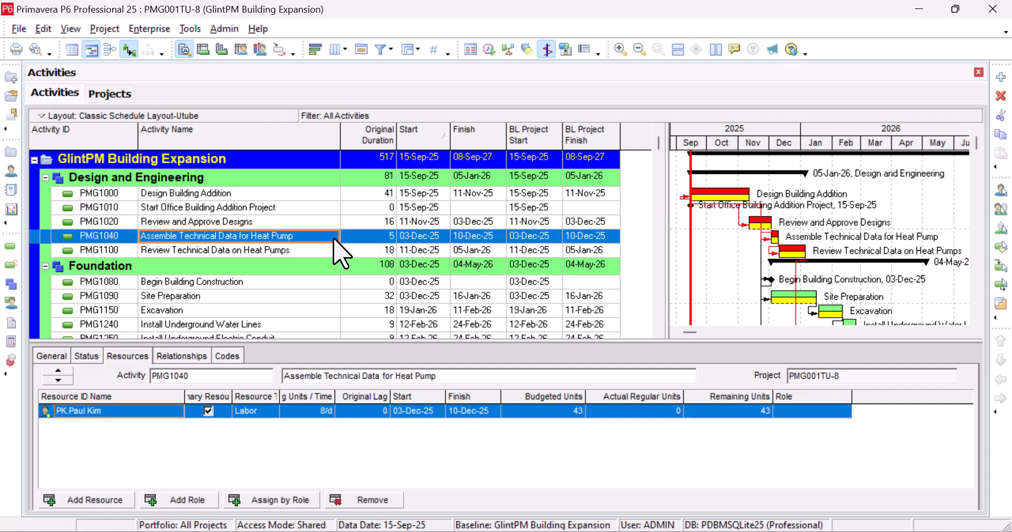
left_click(299, 221)
left_click(191, 33)
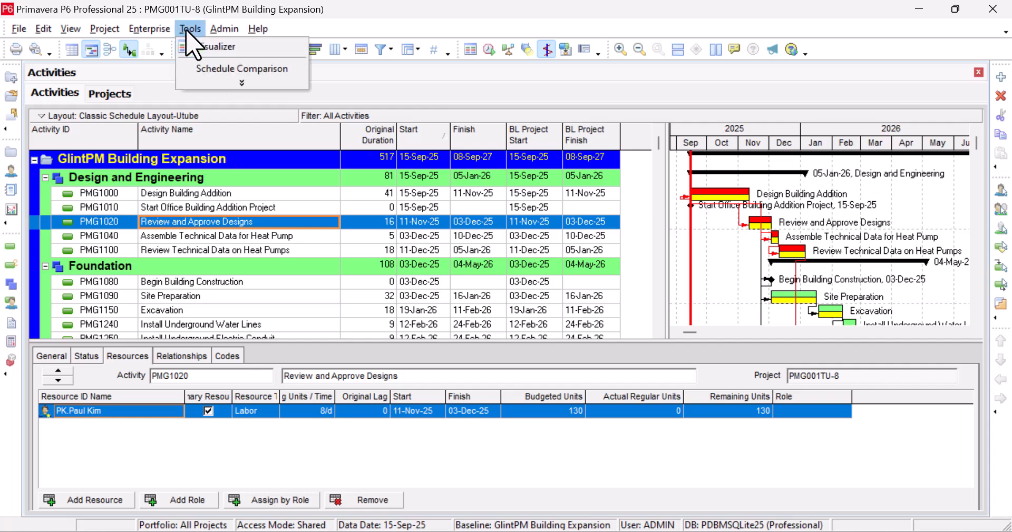
left_click(242, 83)
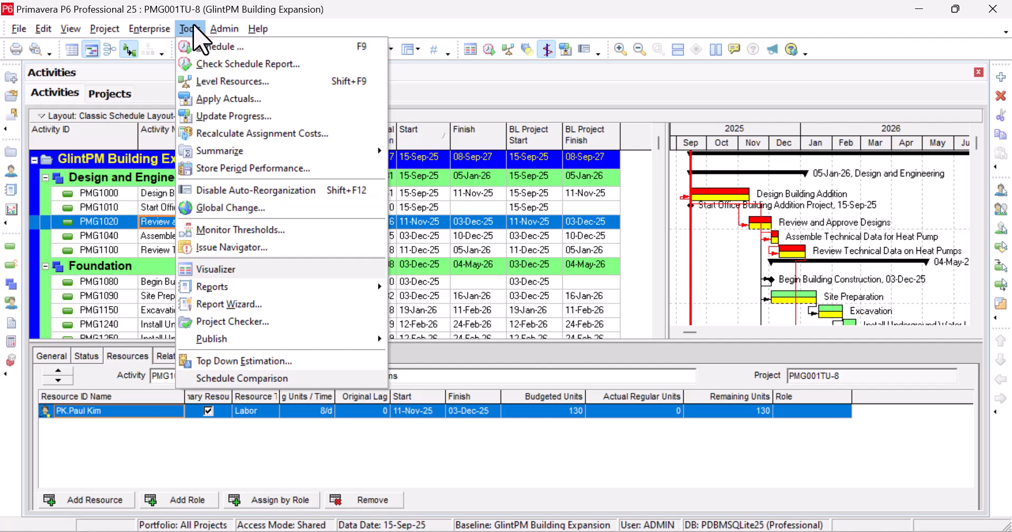
left_click(311, 25)
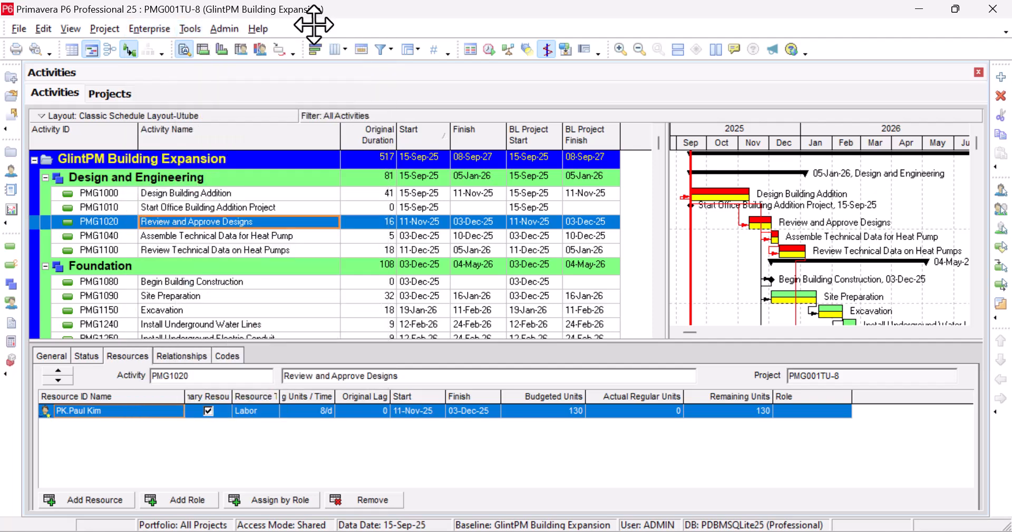
Open the list of saved global changes for the project.
left_click(190, 28)
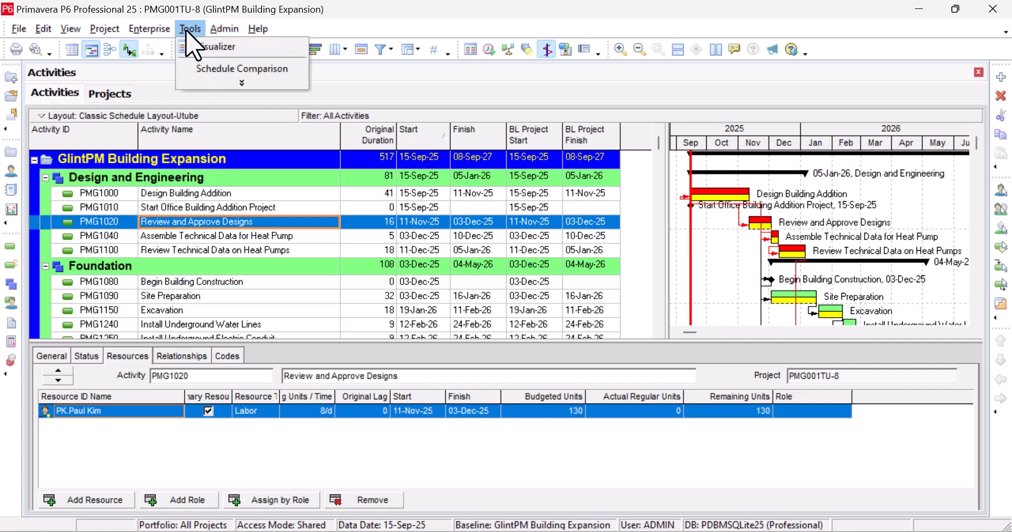
left_click(241, 83)
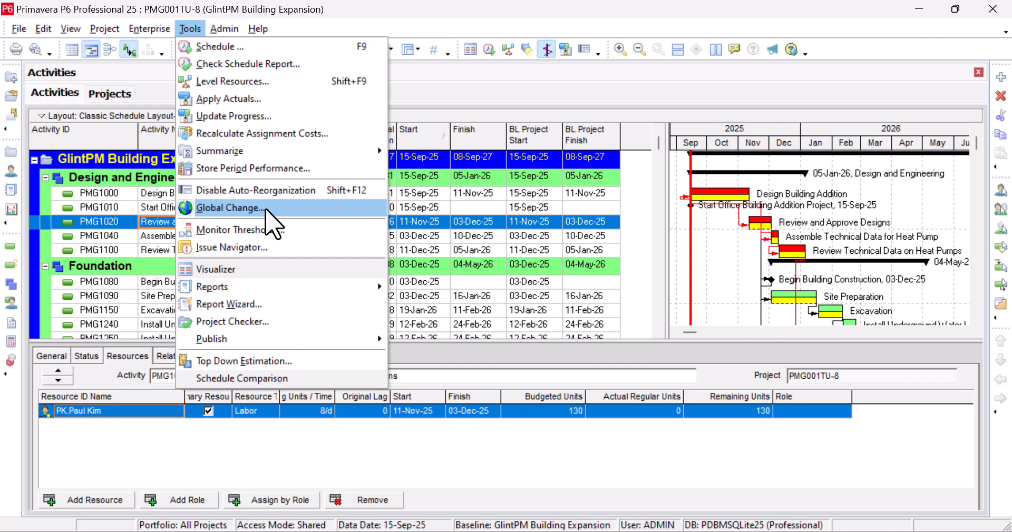
left_click(232, 207)
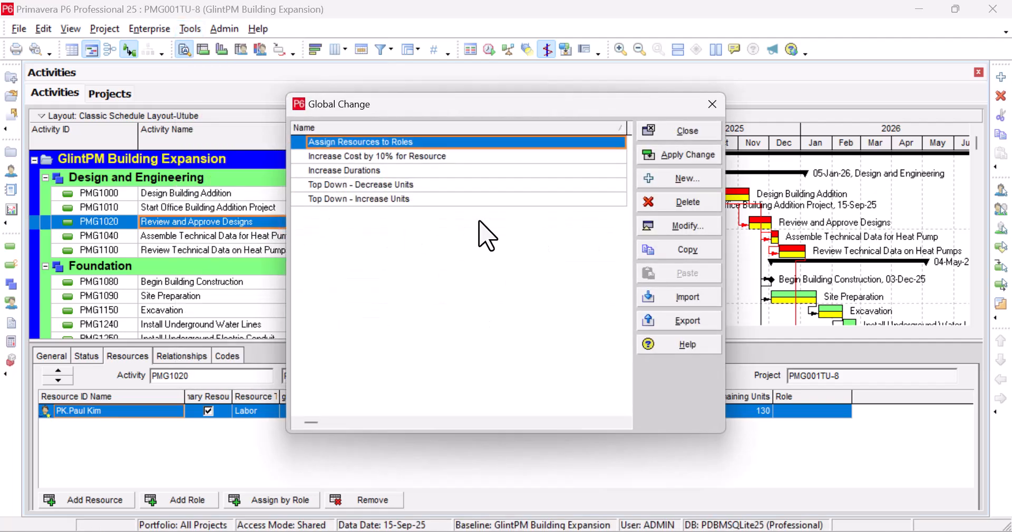
Look through the existing global changes, from Assign Resources to Roles to Top Down - Increase Units.
left_click(400, 159)
left_click(412, 141)
left_click(414, 156)
left_click(415, 146)
left_click(412, 184)
left_click(414, 170)
left_click(418, 158)
left_click(428, 142)
left_click(424, 157)
left_click(423, 170)
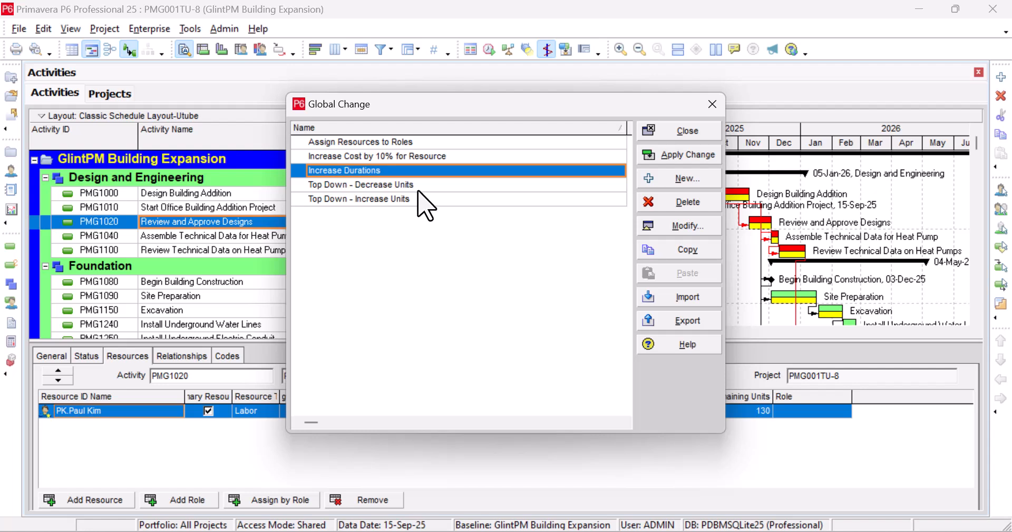
left_click(419, 186)
left_click(422, 200)
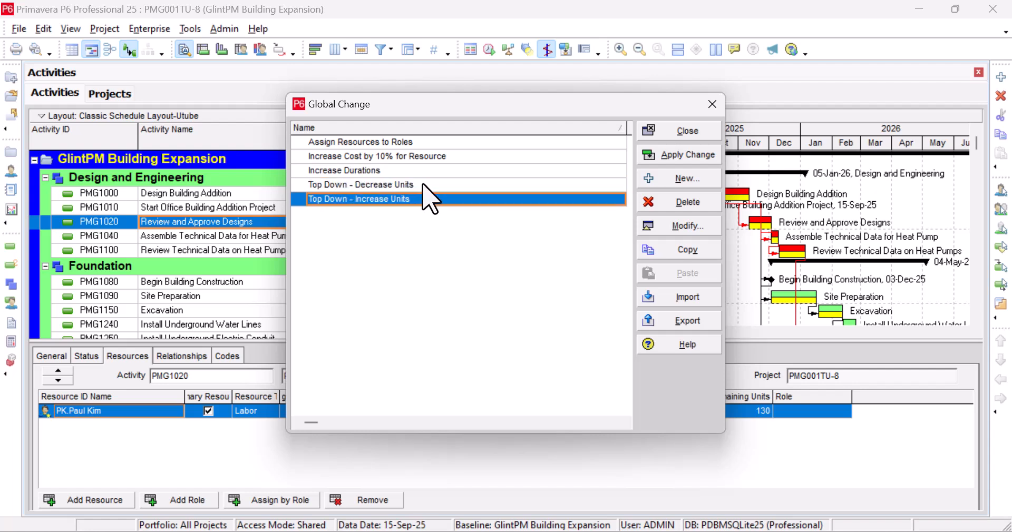
left_click(427, 185)
left_click(427, 172)
left_click(433, 156)
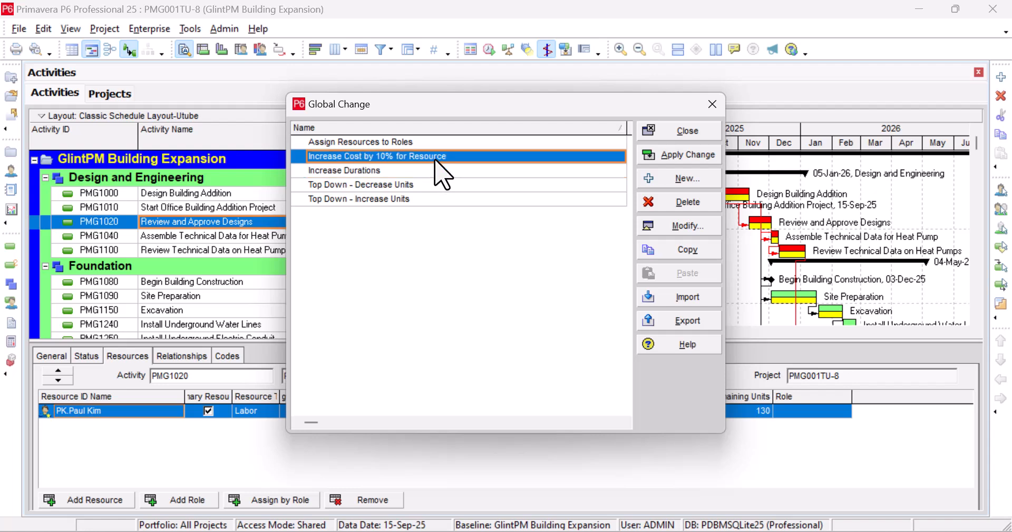
left_click(435, 144)
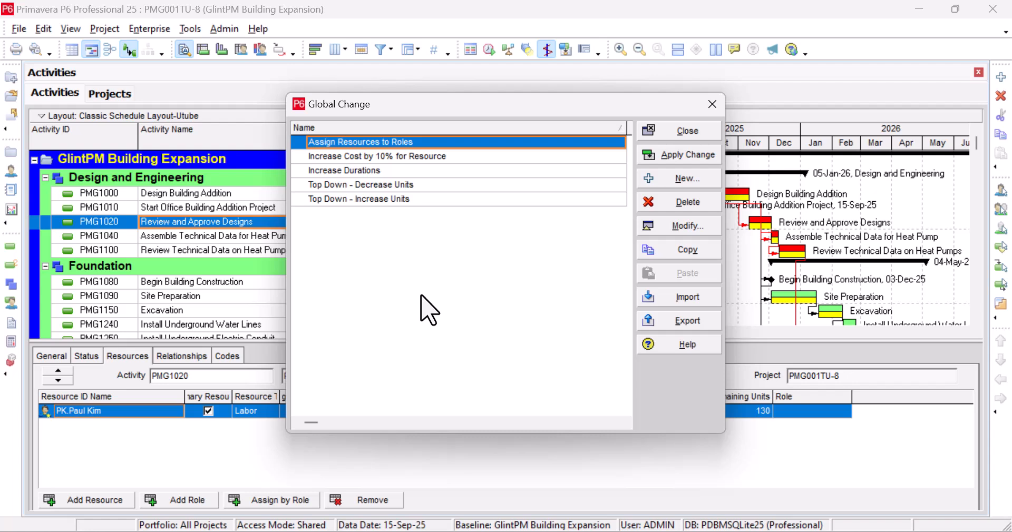
Create a new global change for the Activities subject area and name it "Add 2 days to durations".
left_click_drag(471, 99, 471, 82)
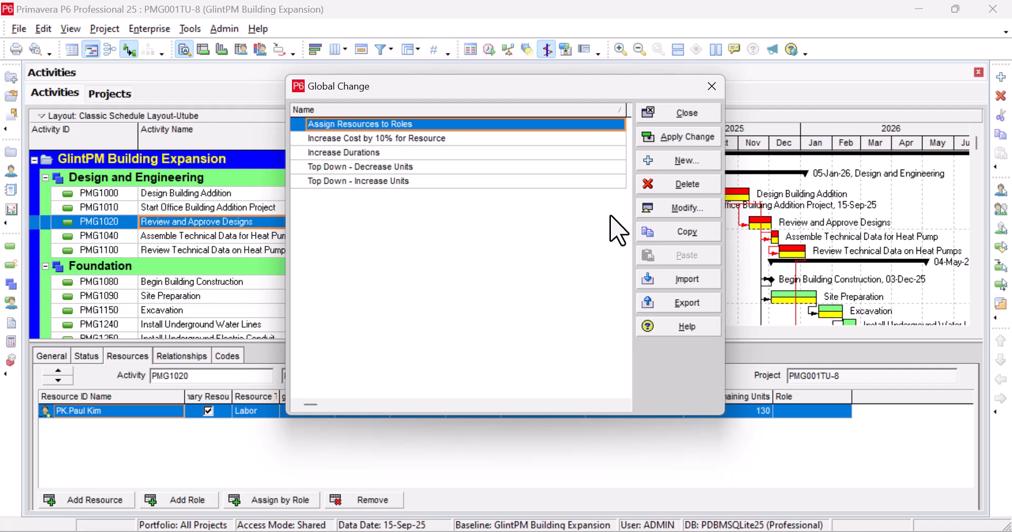
left_click(676, 164)
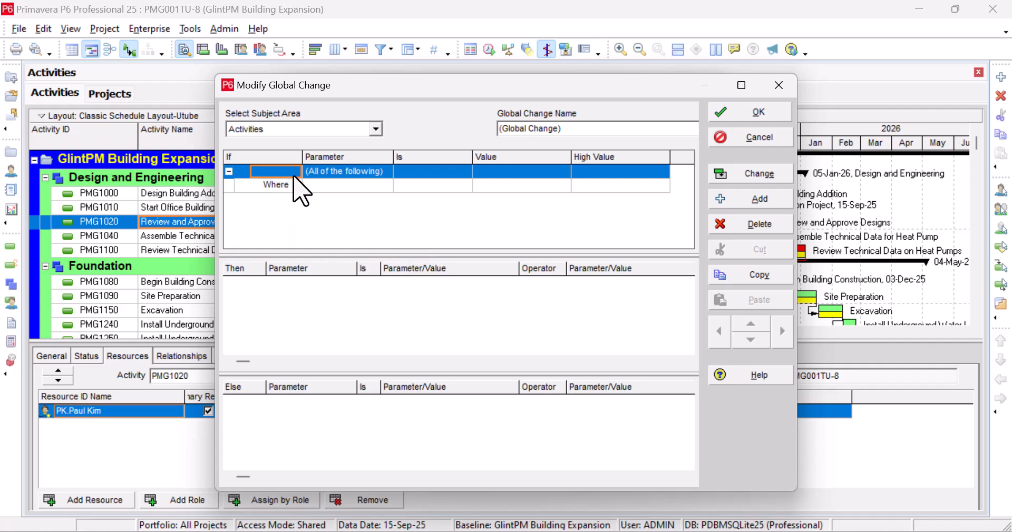
left_click(375, 129)
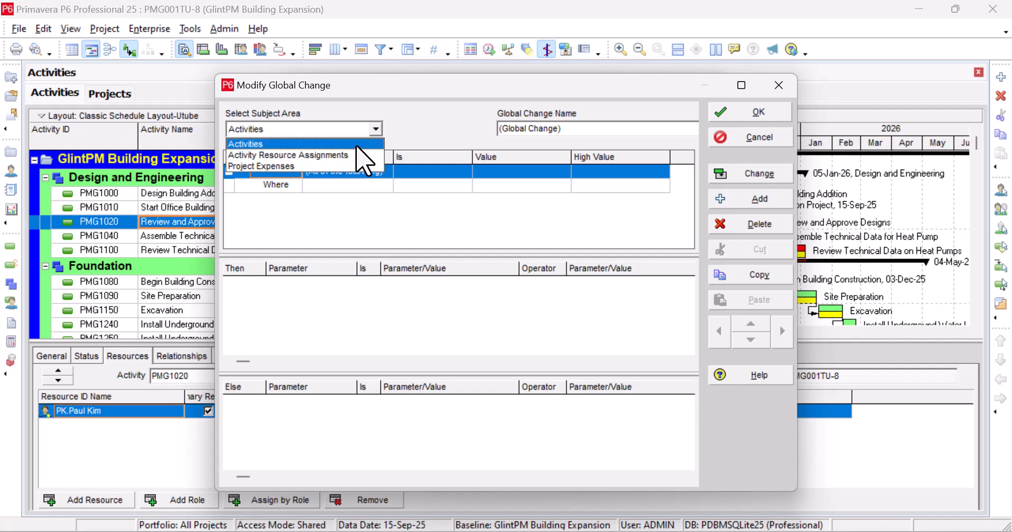
left_click(357, 145)
left_click_drag(595, 129, 496, 129)
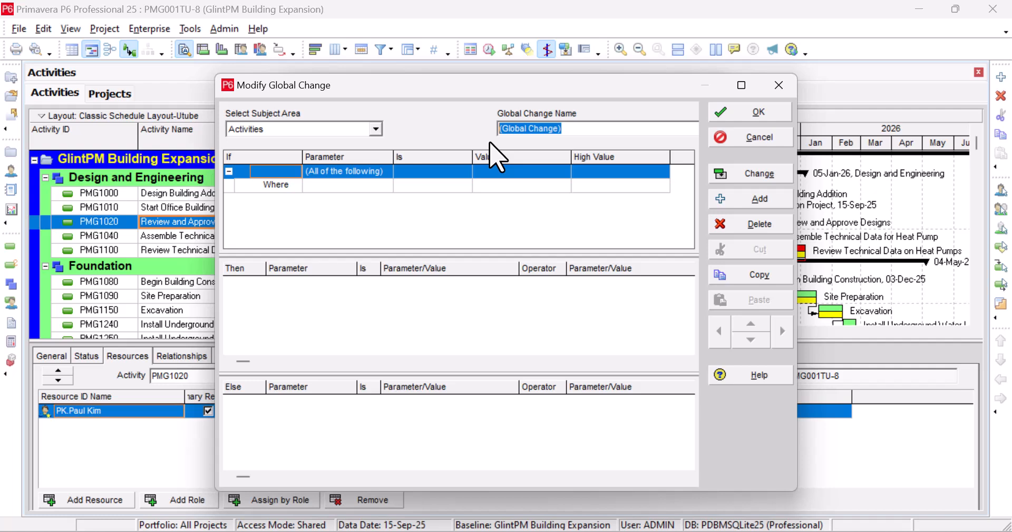
type("A")
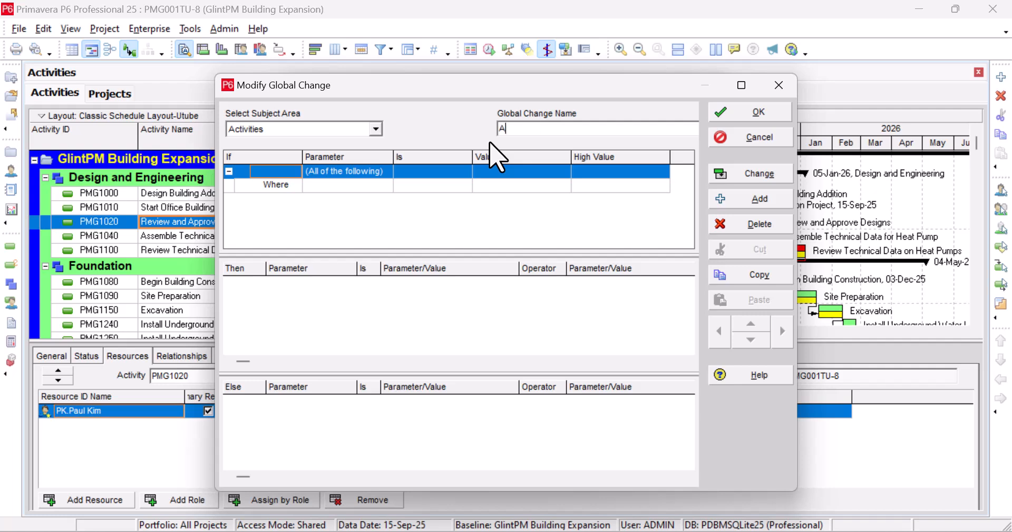
type("dd 2 days to duration")
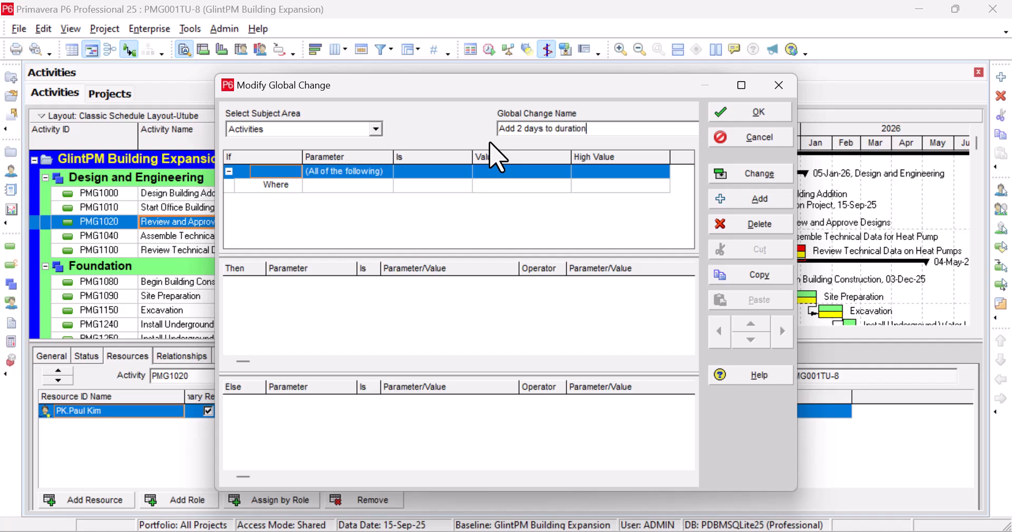
type("s")
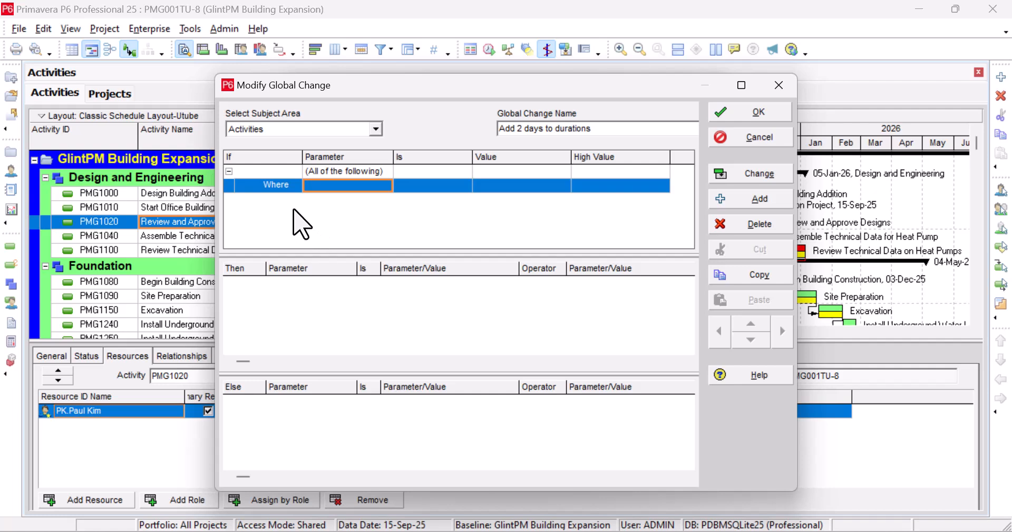
Set the parameter of the If section's Where condition to Actual Duration.
left_click(276, 187)
left_click(346, 187)
left_click(371, 187)
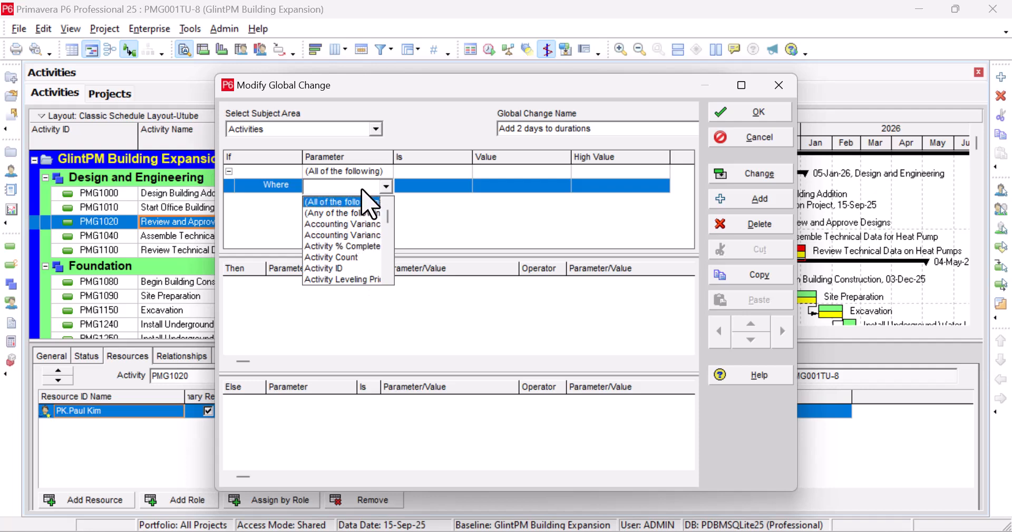
key("d")
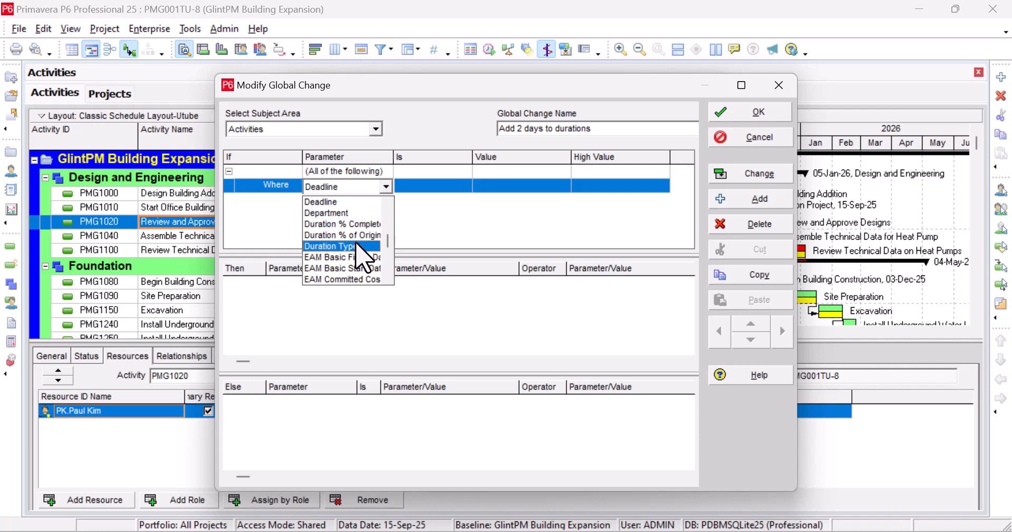
scroll(363, 252, "down", 1)
scroll(367, 264, "down", 2)
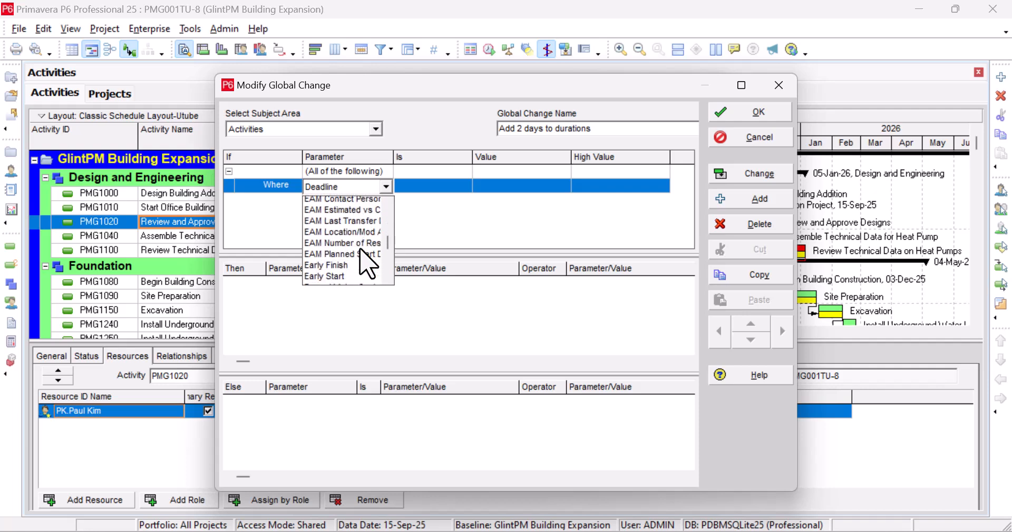
scroll(367, 264, "up", 7)
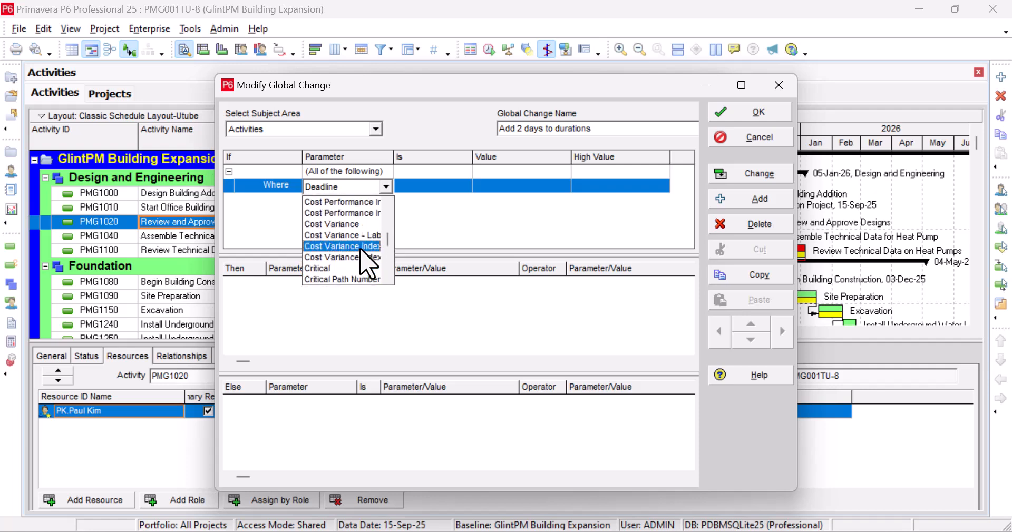
scroll(368, 264, "up", 10)
scroll(368, 263, "down", 1)
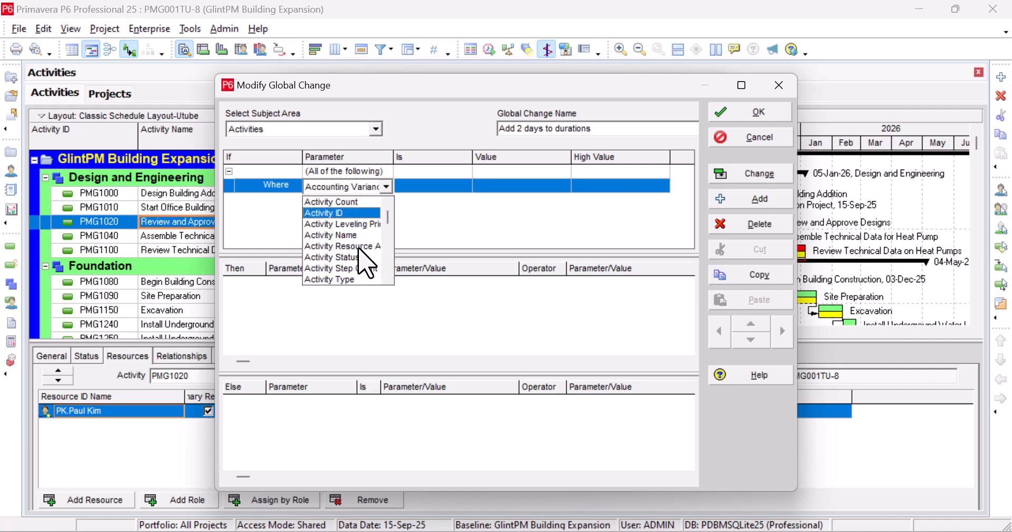
scroll(367, 263, "up", 2)
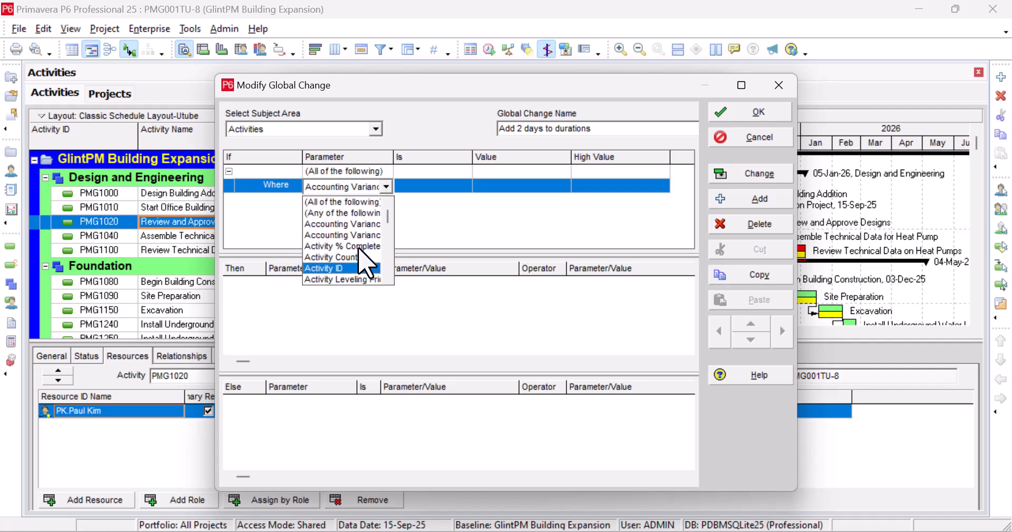
scroll(367, 264, "down", 1)
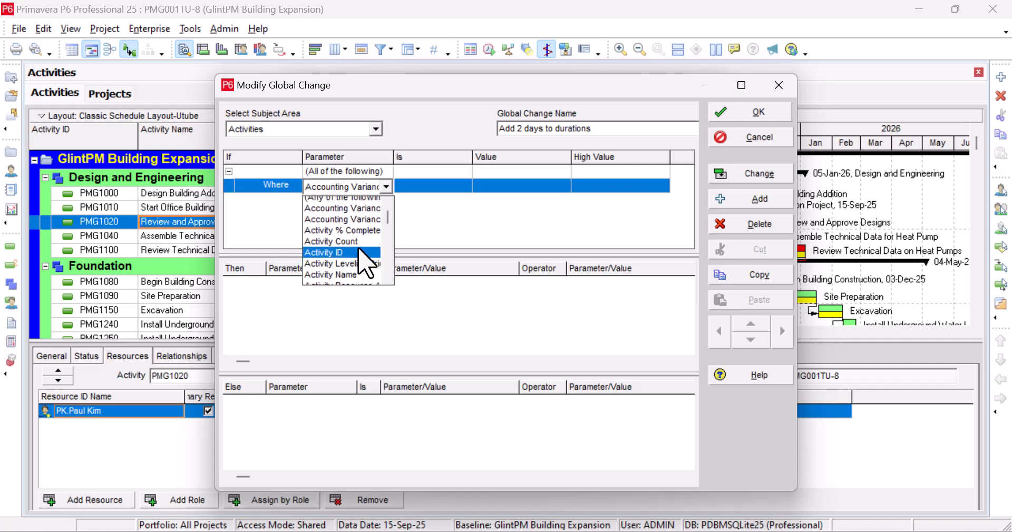
scroll(368, 264, "down", 1)
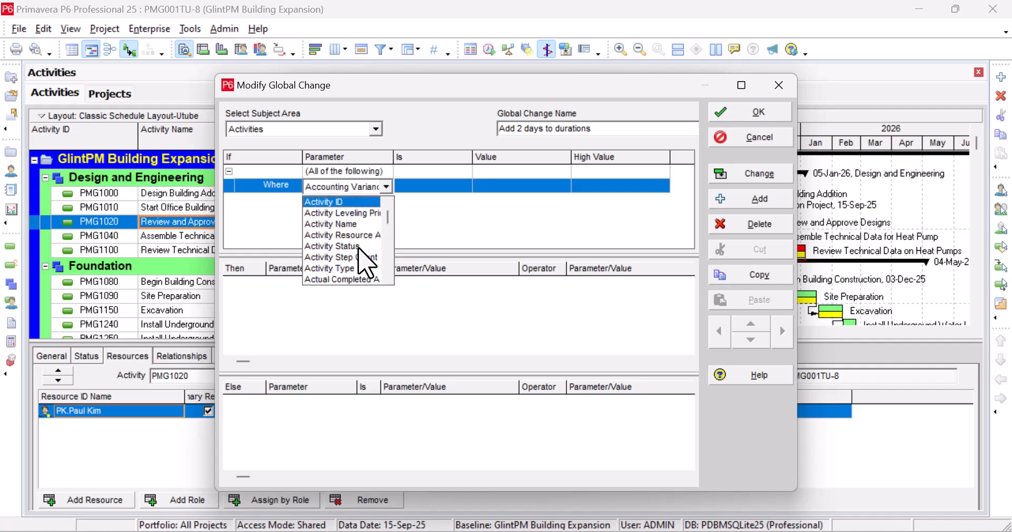
scroll(368, 264, "down", 2)
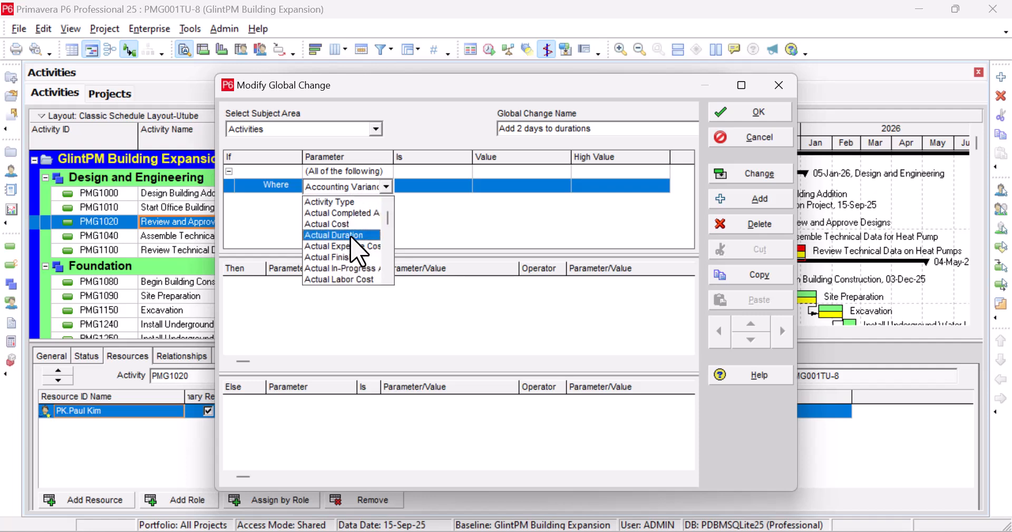
left_click(359, 250)
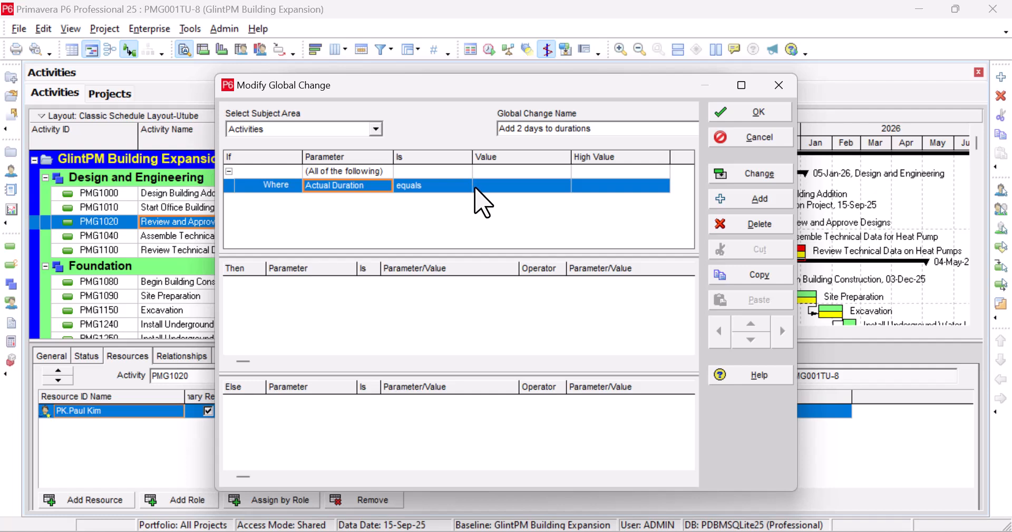
Set the Actual Duration condition to "is less than" with a value of 5 days.
left_click(497, 188)
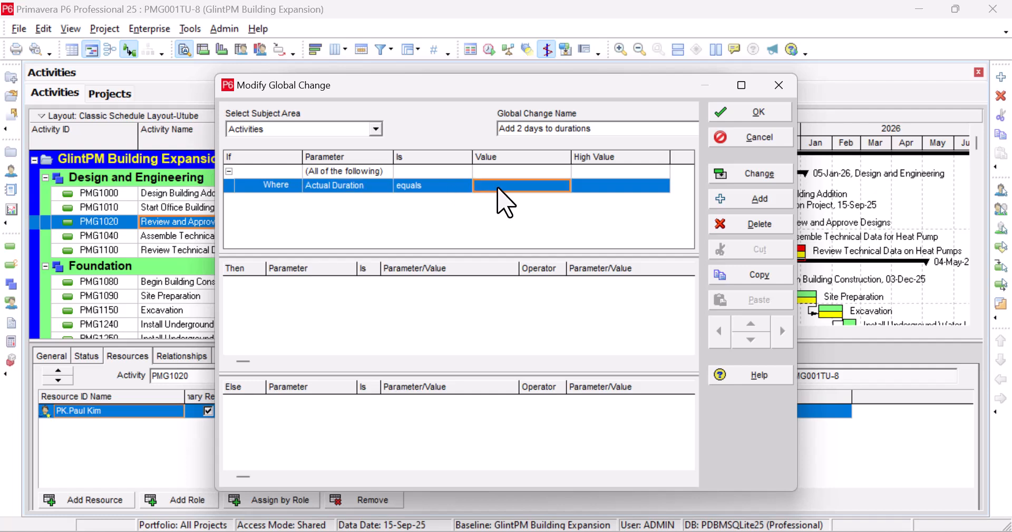
left_click(443, 187)
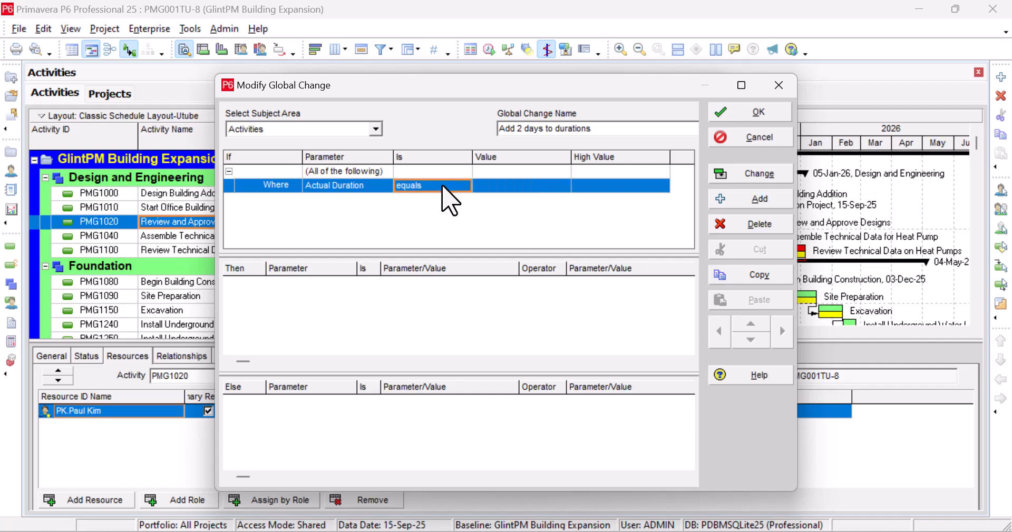
left_click(498, 188)
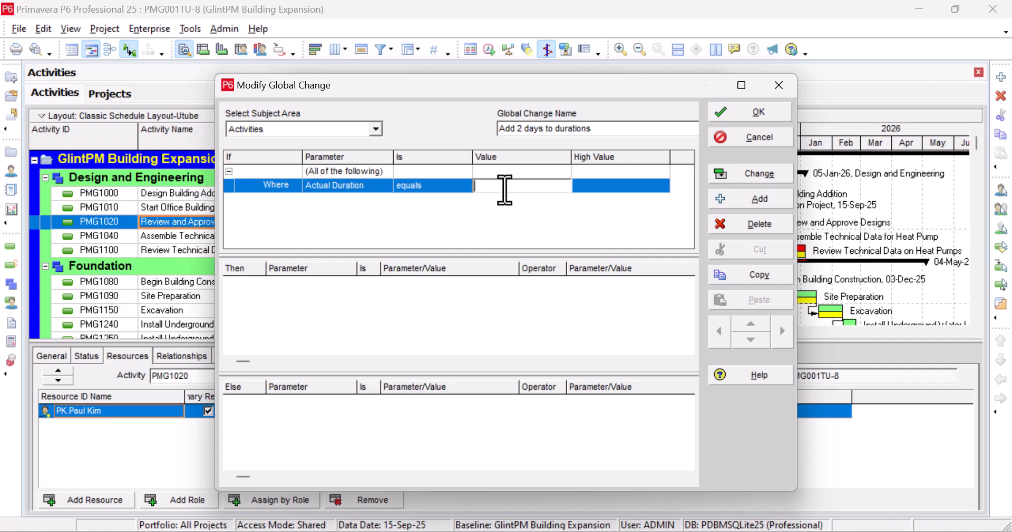
left_click(436, 191)
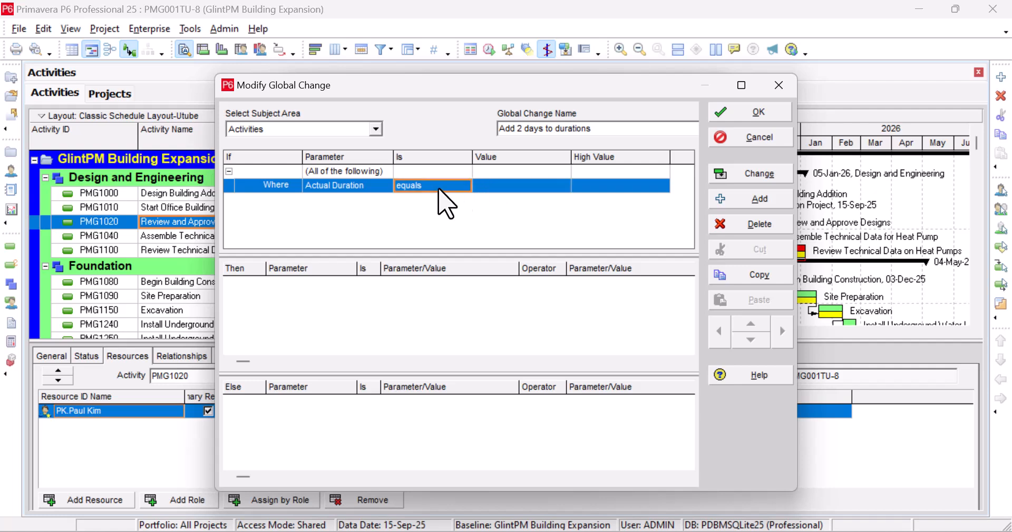
left_click(441, 192)
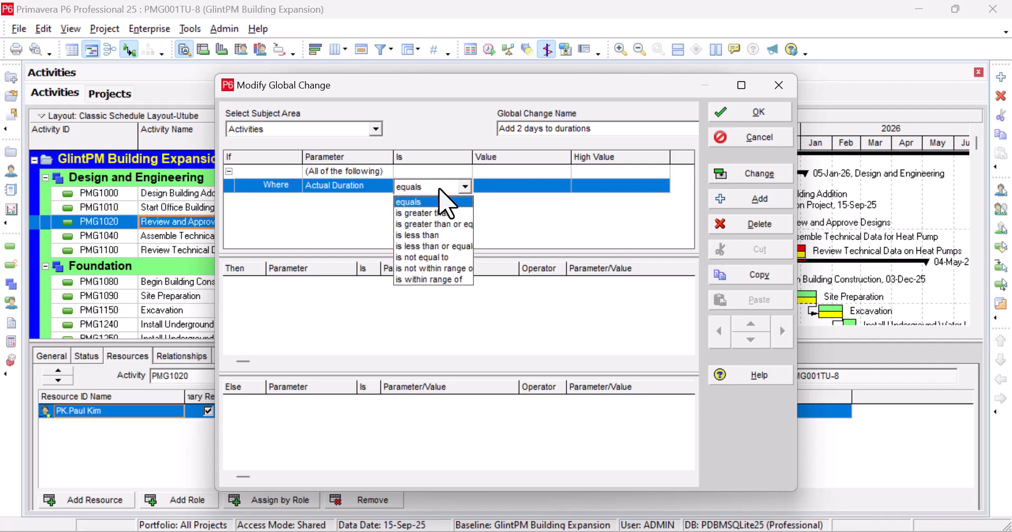
left_click(451, 238)
left_click(512, 188)
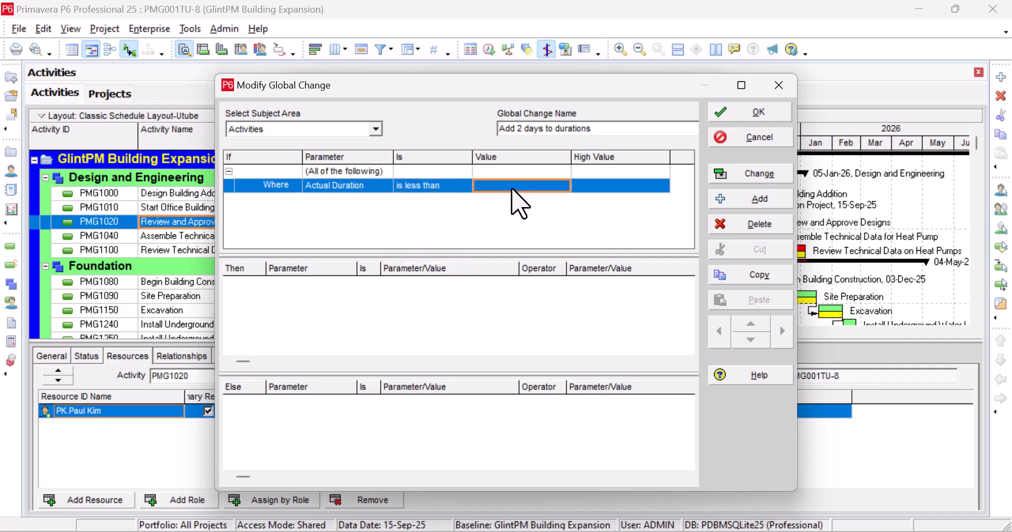
type("5")
key("Return")
left_click(479, 188)
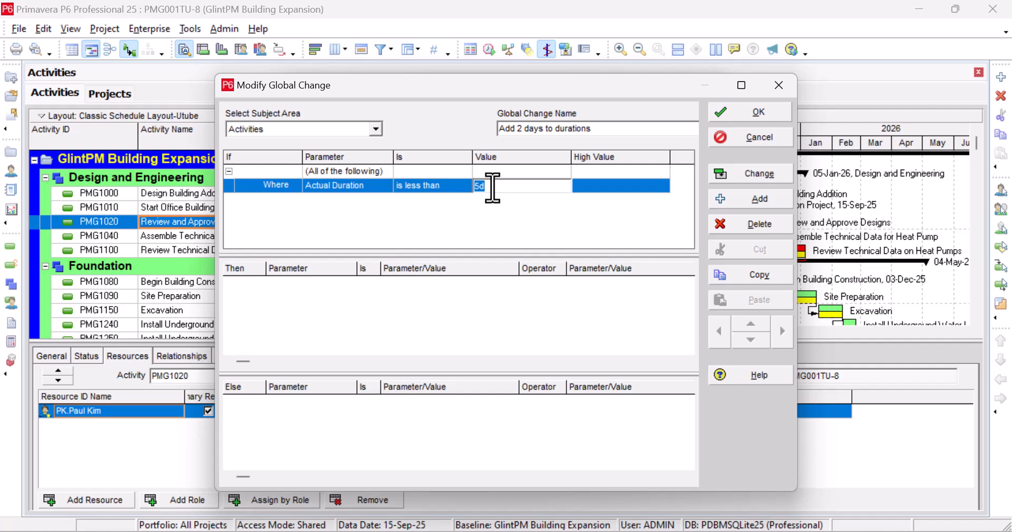
Change the value of the Actual Duration condition to 10 days and then to 15 days.
type("10")
key("Return")
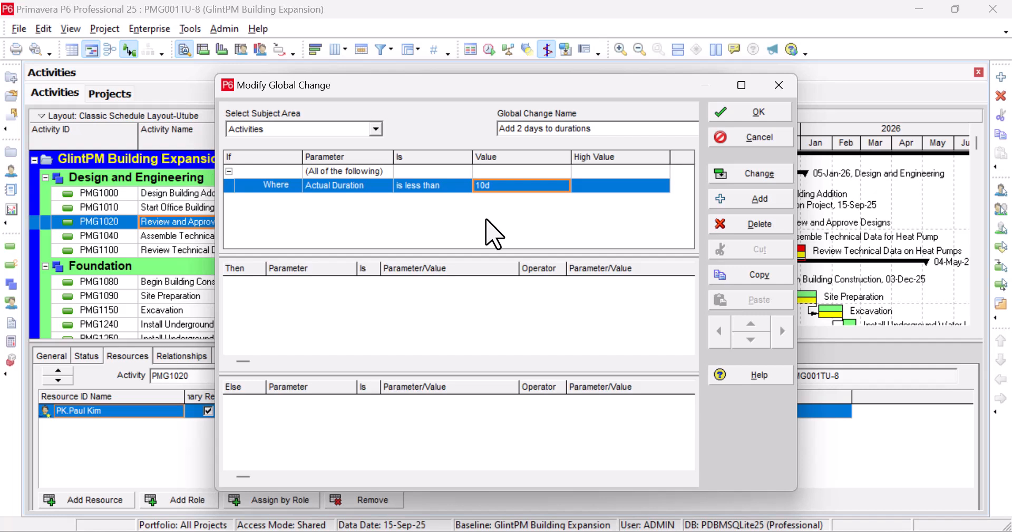
left_click(495, 187)
type("15")
key("Return")
Add a new statement line to the Then section of the global change.
left_click(451, 332)
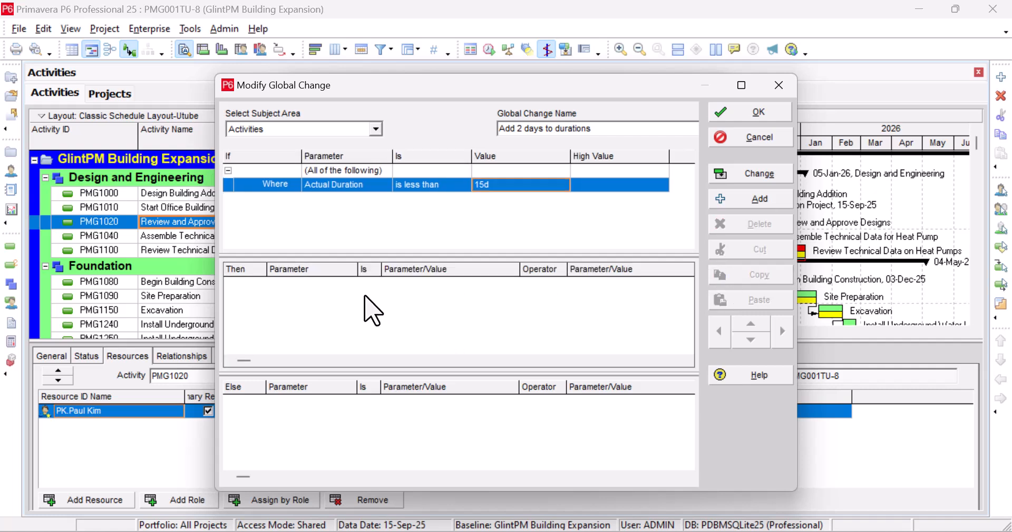
left_click(757, 200)
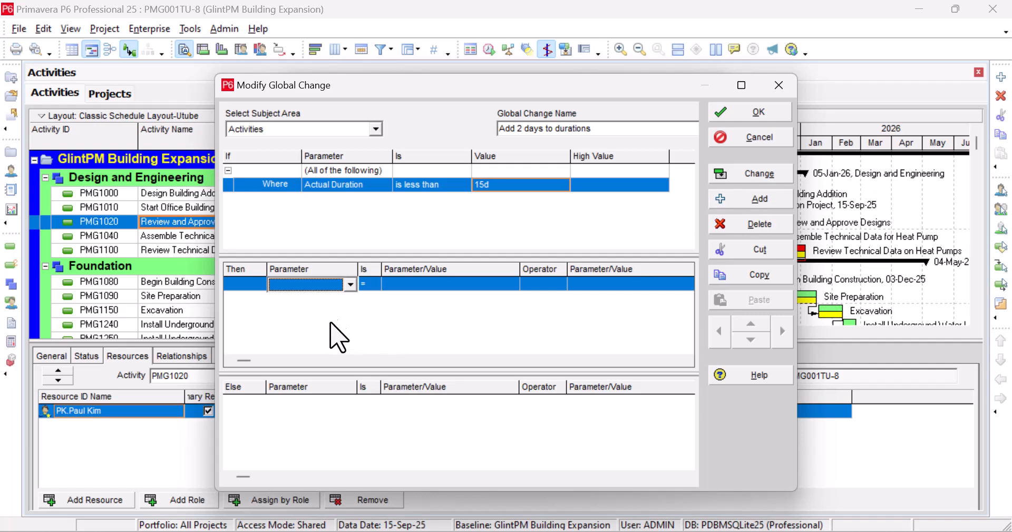
Look through the parameters available for the Then statement to find a suitable duration field.
left_click(335, 286)
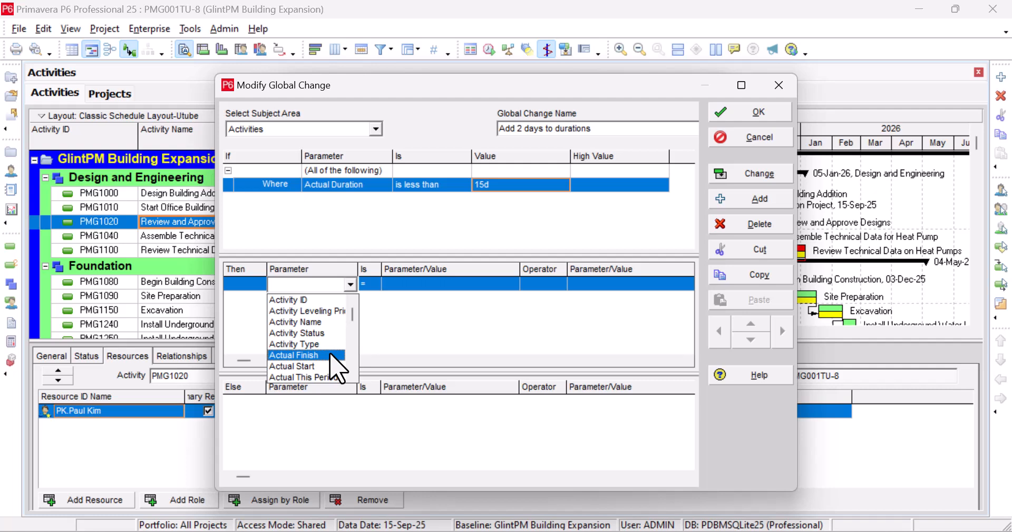
scroll(331, 354, "down", 1)
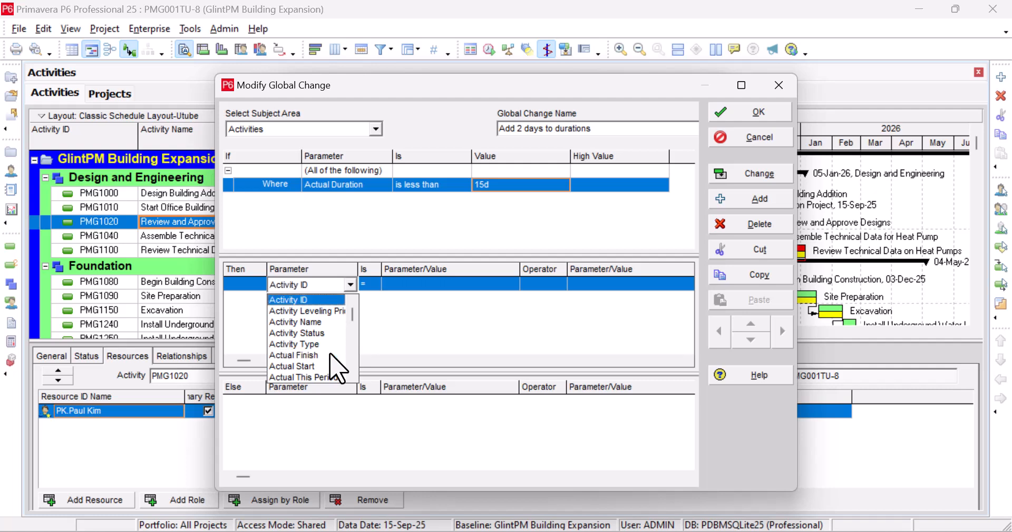
scroll(330, 355, "down", 4)
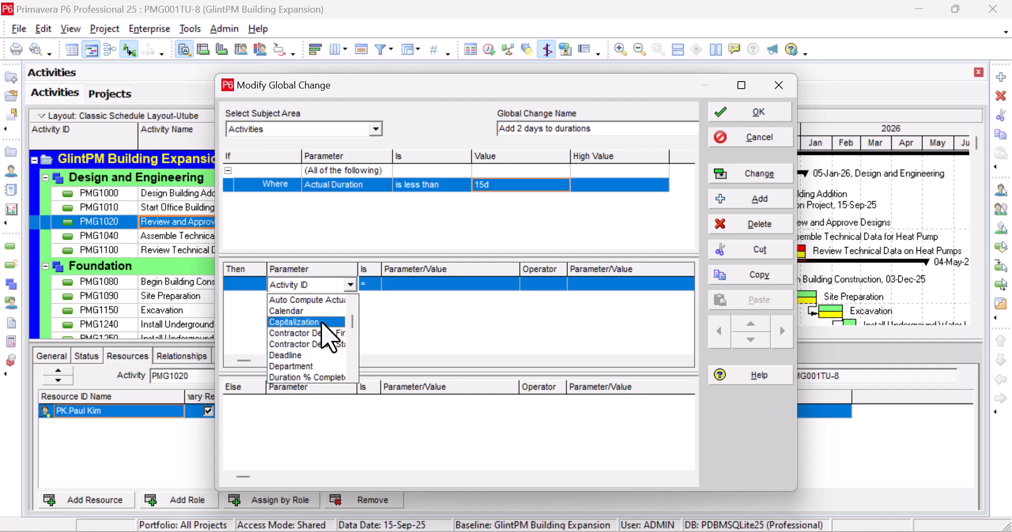
scroll(328, 336, "up", 2)
scroll(323, 324, "down", 2)
scroll(323, 324, "up", 3)
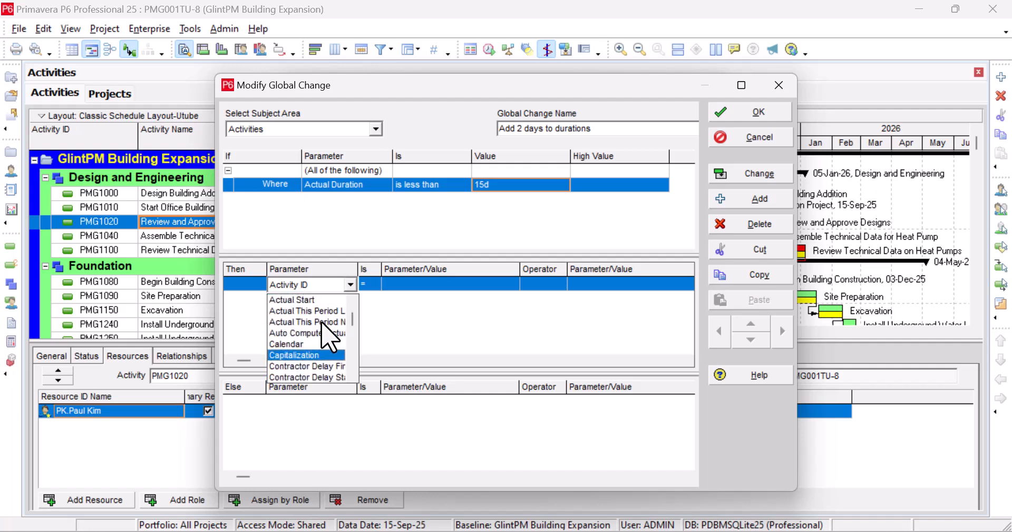
scroll(320, 329, "down", 3)
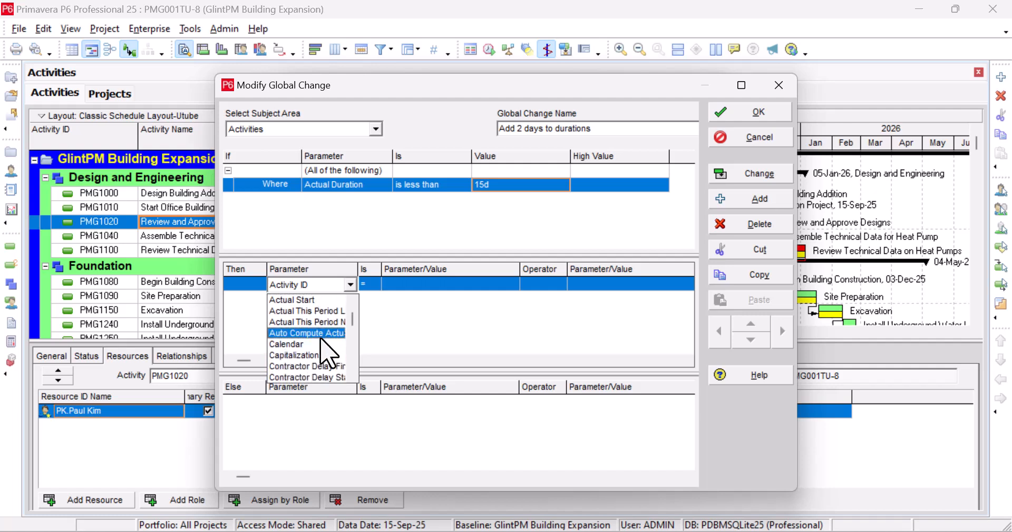
scroll(328, 354, "up", 6)
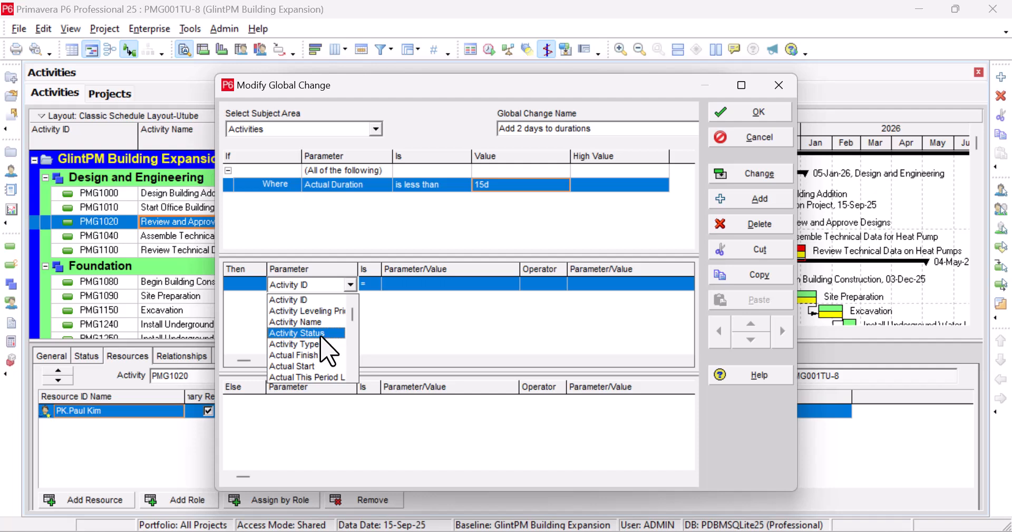
scroll(328, 348, "down", 2)
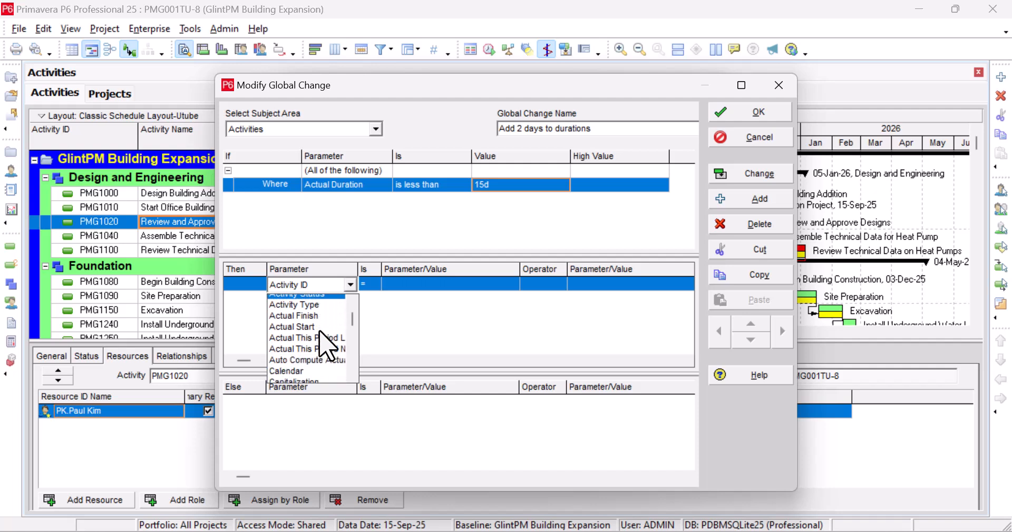
scroll(324, 343, "down", 1)
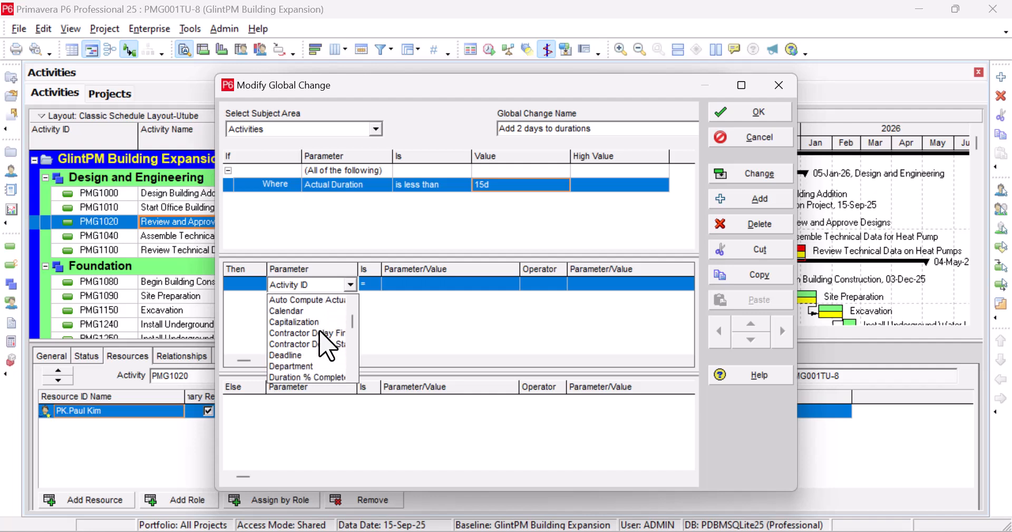
scroll(327, 346, "down", 2)
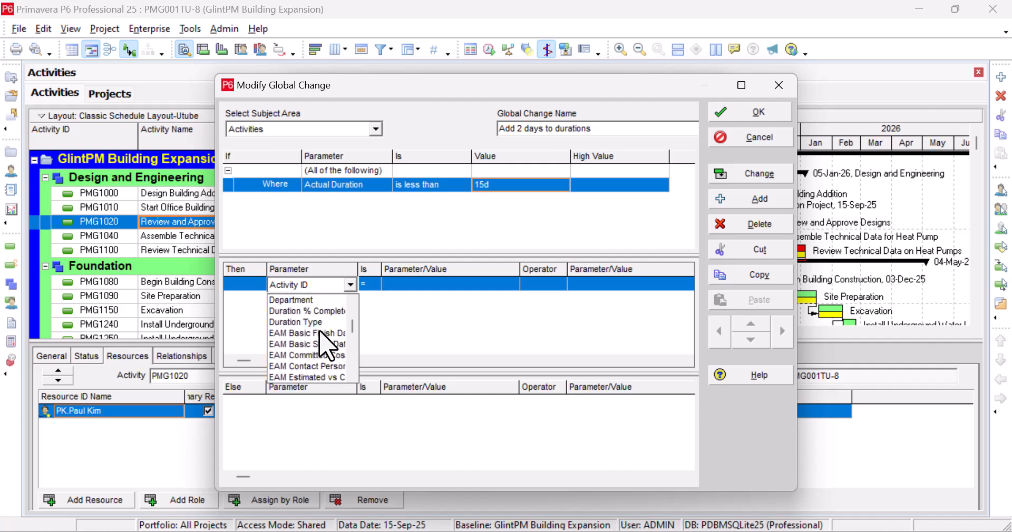
scroll(328, 345, "up", 5)
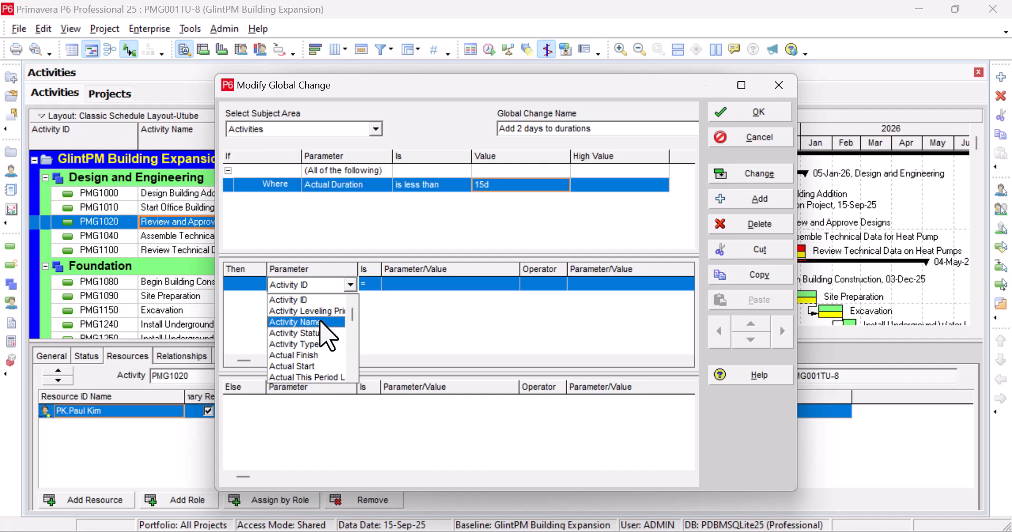
left_click(334, 285)
left_click(332, 285)
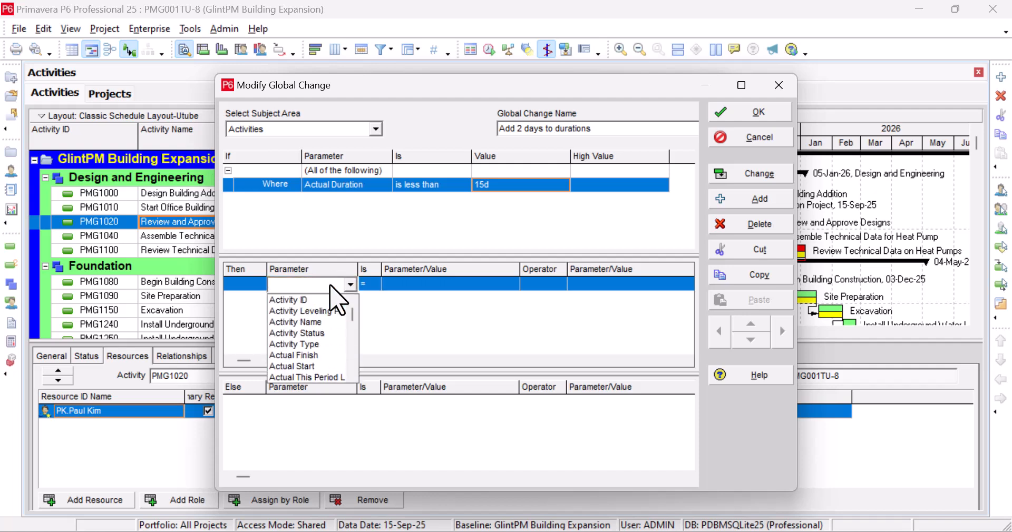
scroll(330, 366, "down", 1)
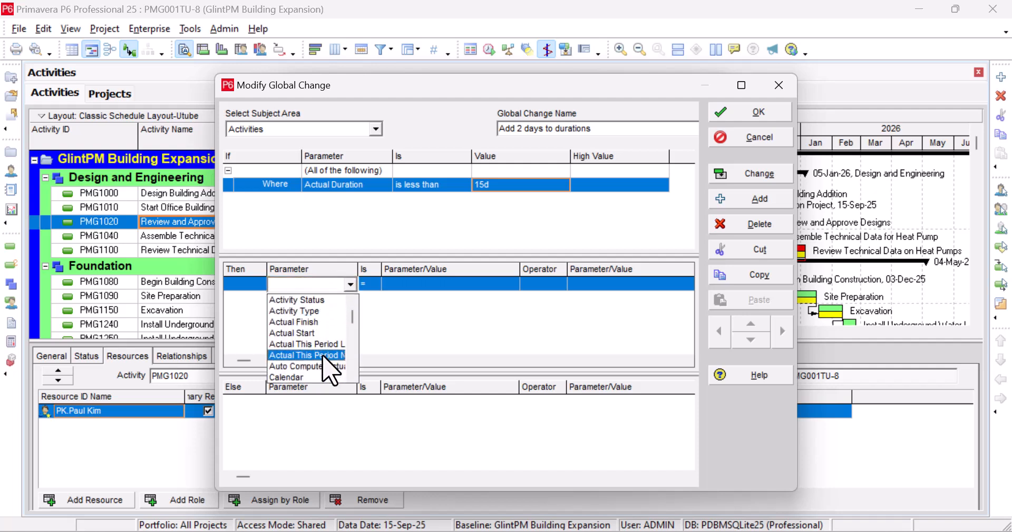
scroll(323, 358, "down", 1)
scroll(323, 358, "up", 2)
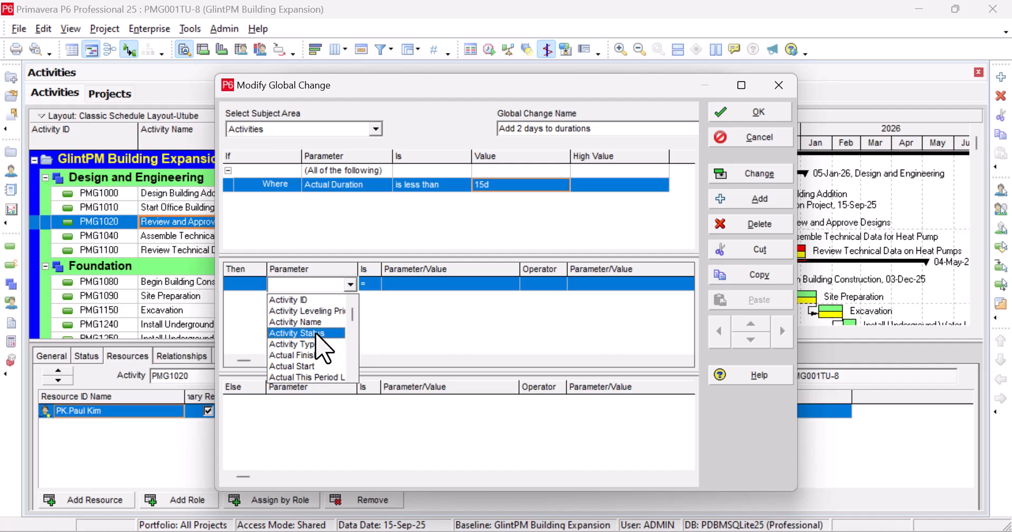
scroll(315, 353, "down", 1)
scroll(317, 350, "down", 5)
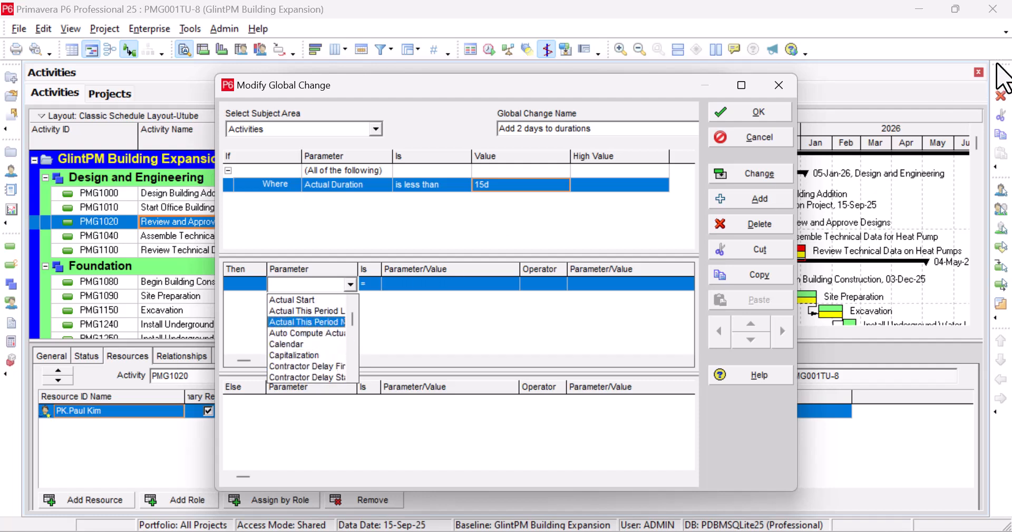
left_click(912, 43)
left_click(341, 288)
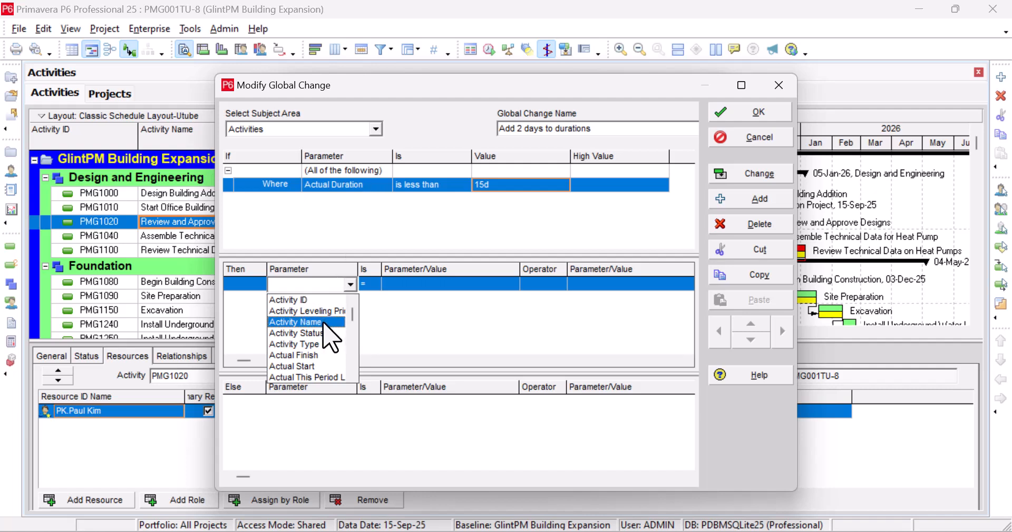
Change the If section's Where parameter to Original Duration and set its comparison value to 15 days.
left_click(357, 186)
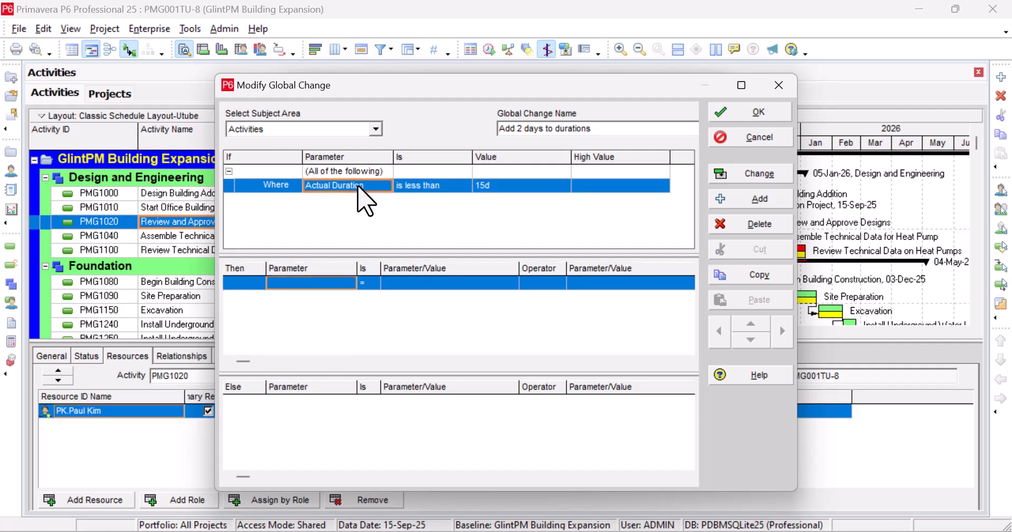
left_click(358, 187)
scroll(349, 272, "down", 2)
scroll(348, 274, "down", 4)
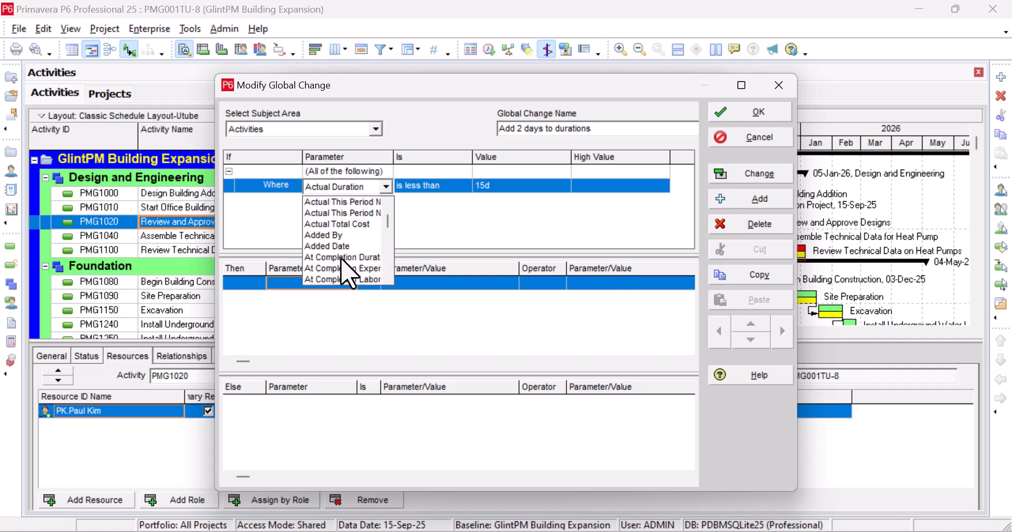
scroll(348, 273, "down", 3)
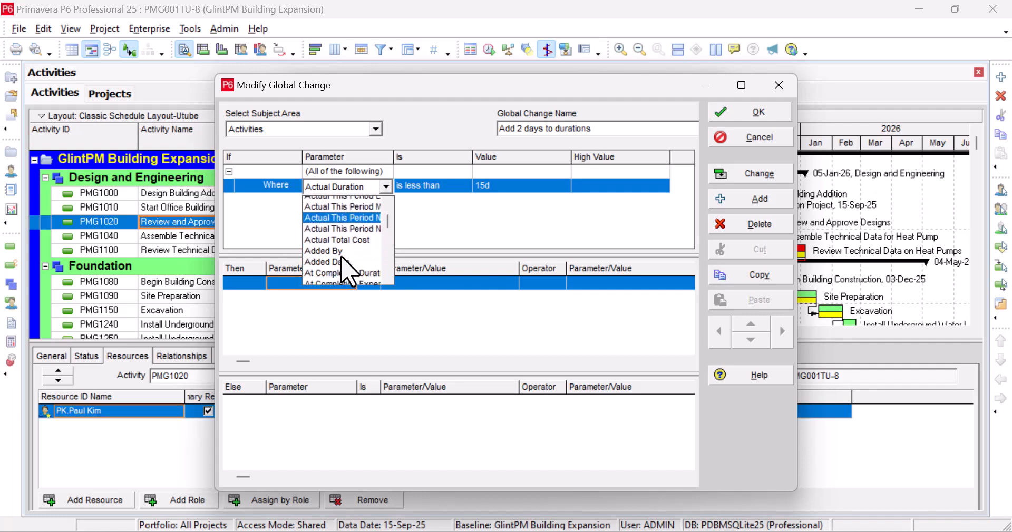
key("o")
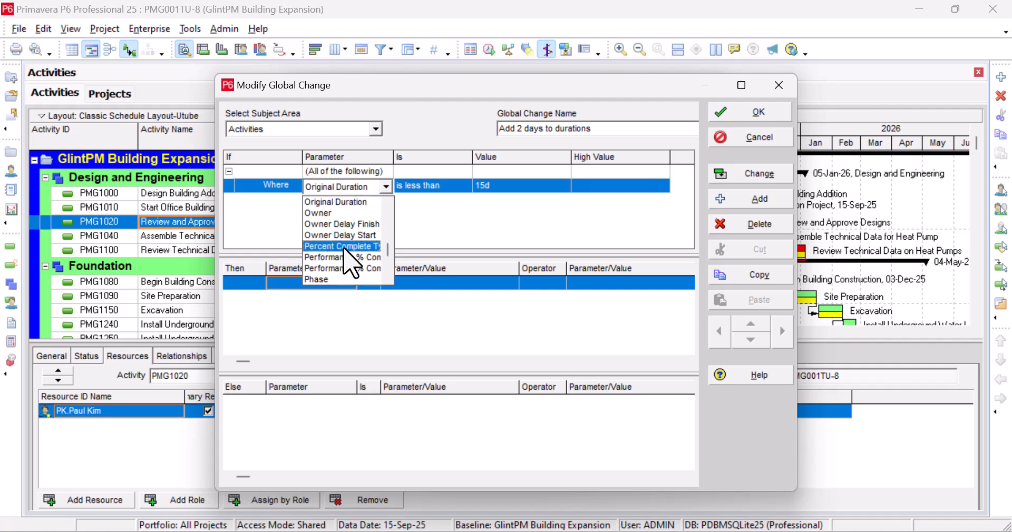
left_click(340, 201)
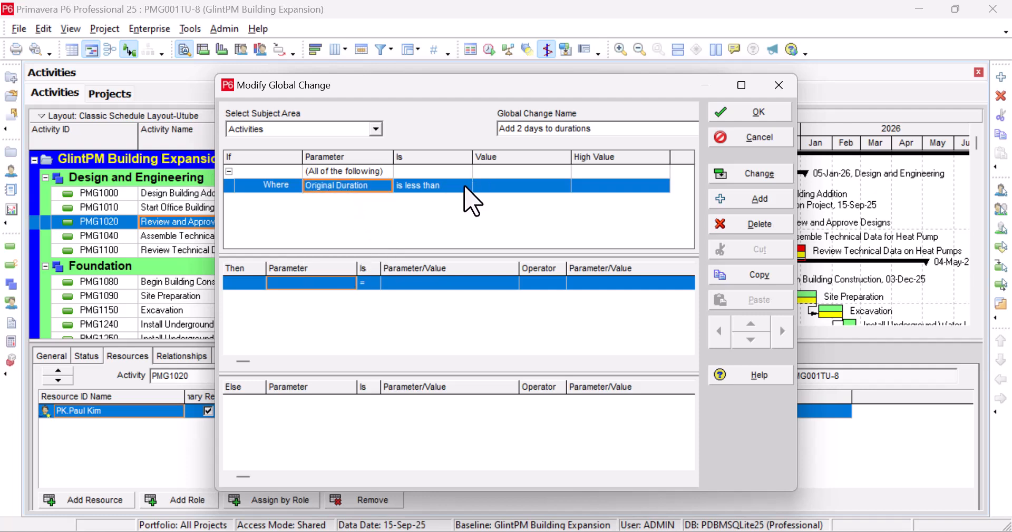
left_click(507, 189)
left_click(508, 188)
type("15")
Set the parameter changed by the Then statement to Original Duration.
left_click(319, 284)
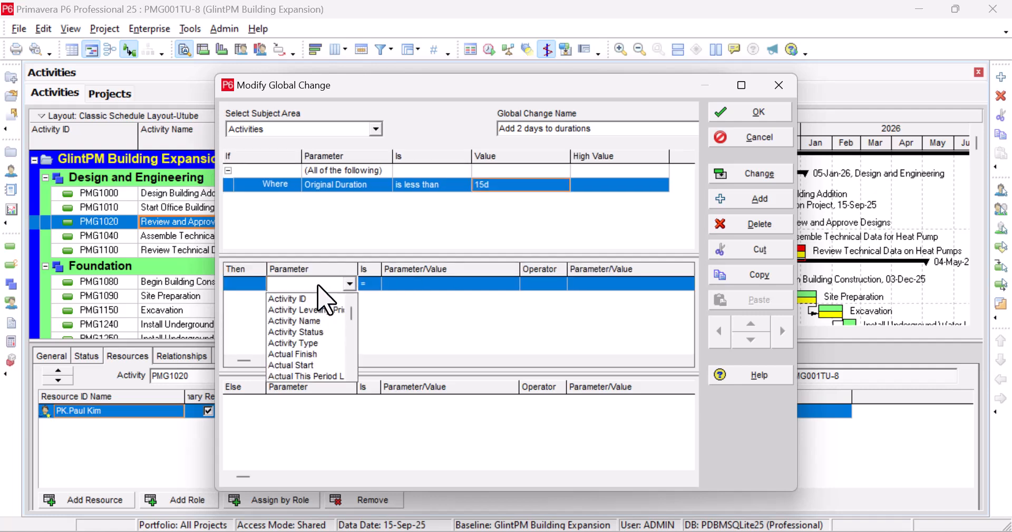
scroll(323, 361, "down", 6)
scroll(323, 361, "down", 3)
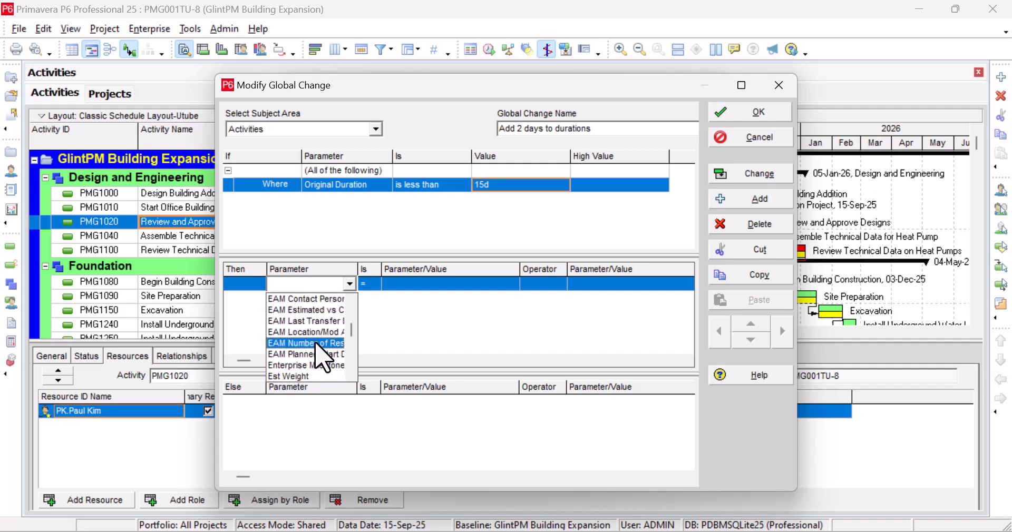
scroll(315, 343, "down", 5)
left_click(314, 297)
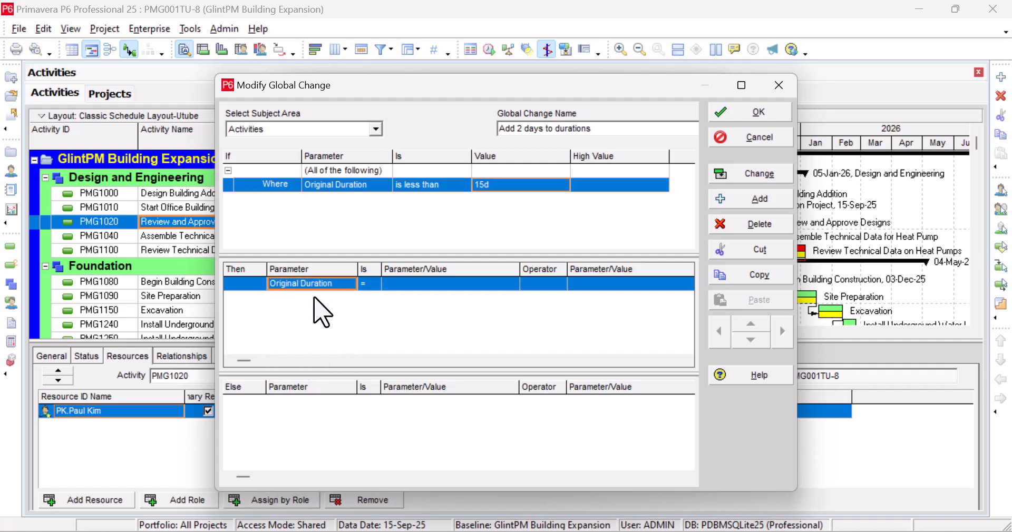
Set the first Parameter/Value after the equals sign in the Then statement to Original Duration.
left_click(368, 284)
left_click(393, 285)
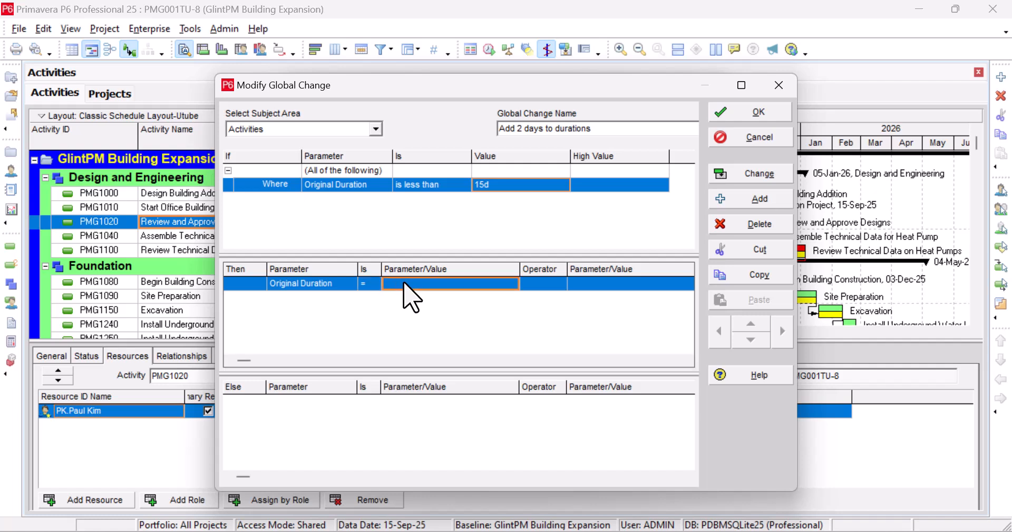
left_click(405, 284)
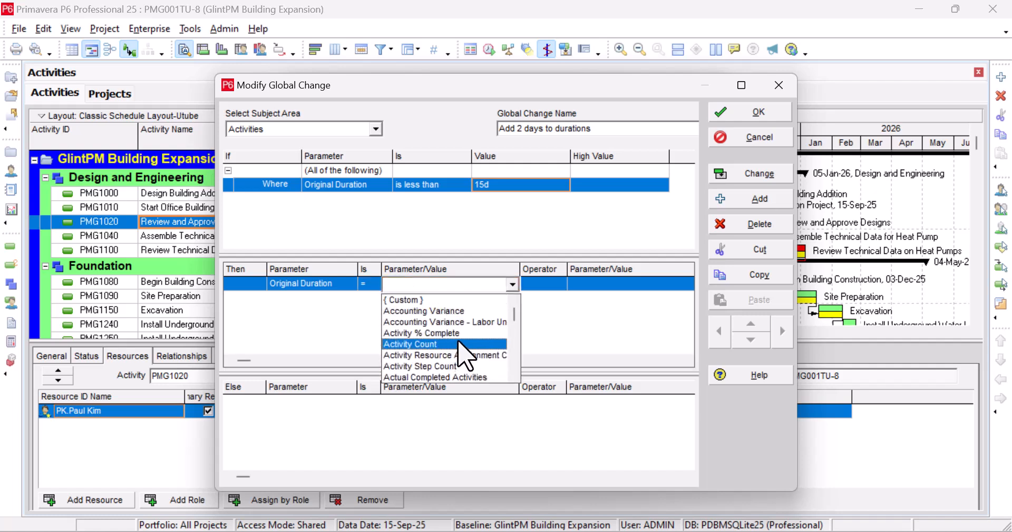
scroll(464, 356, "down", 1)
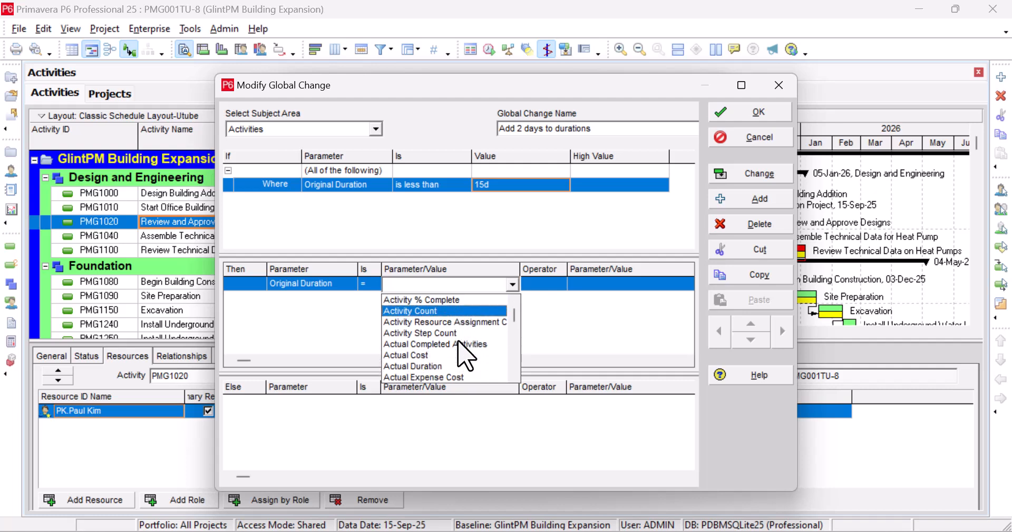
scroll(464, 356, "down", 1)
scroll(464, 356, "down", 4)
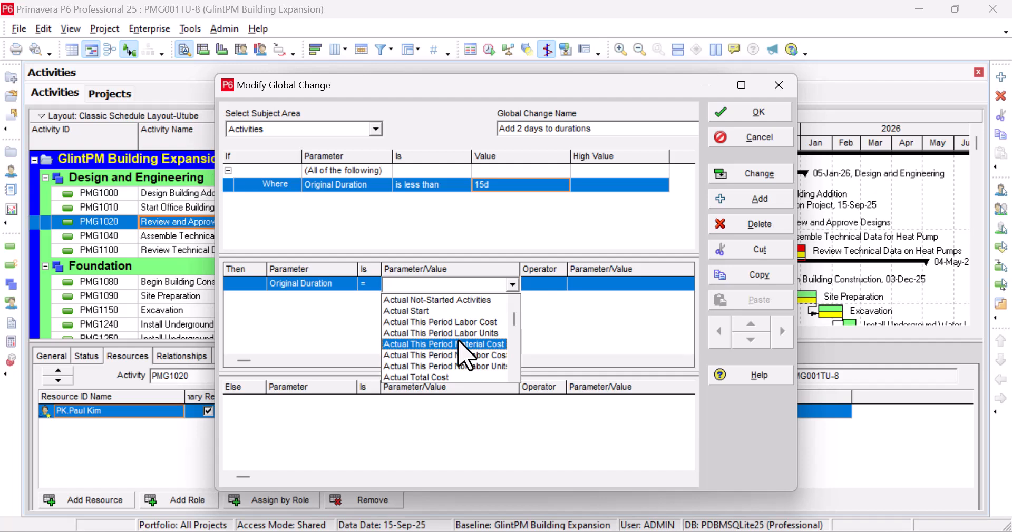
key("o")
left_click(458, 300)
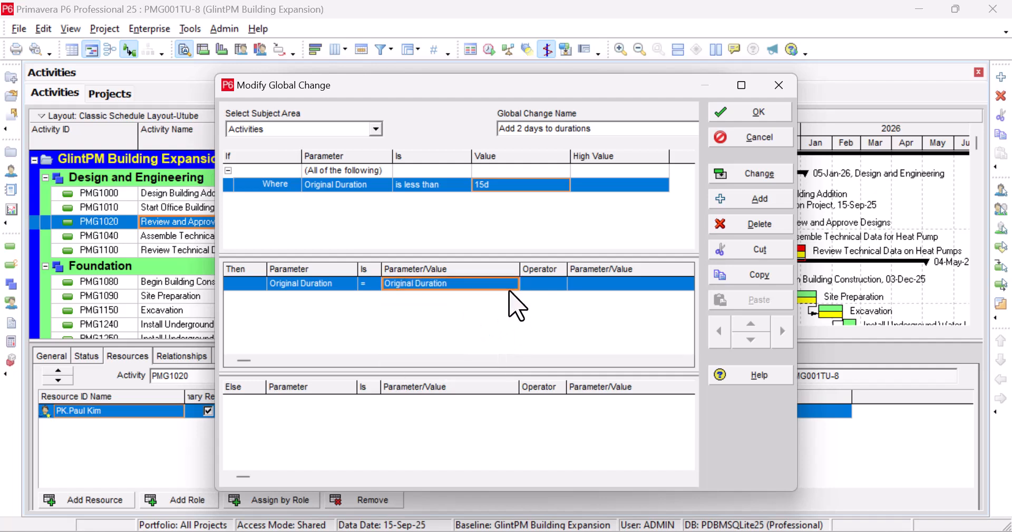
Set the operator of the Then statement to +.
left_click(541, 284)
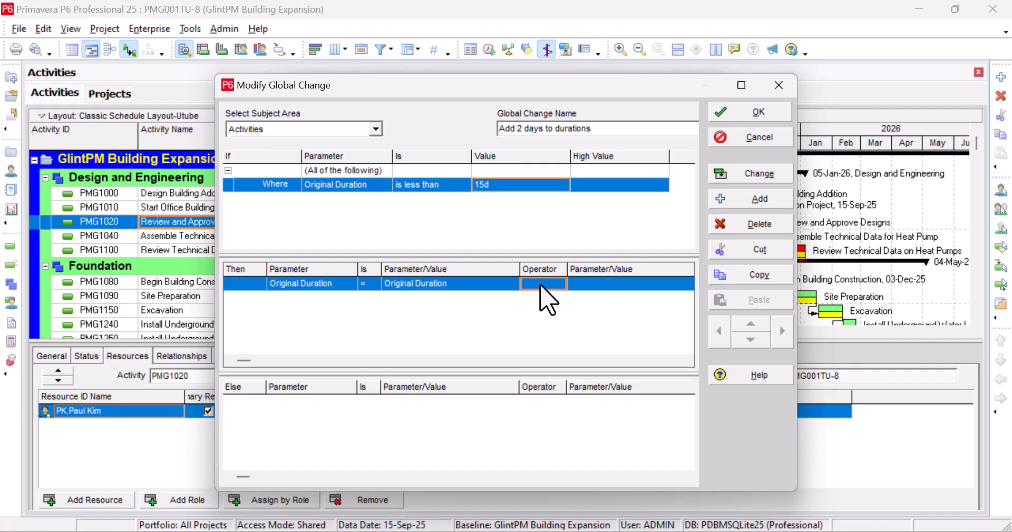
left_click(540, 285)
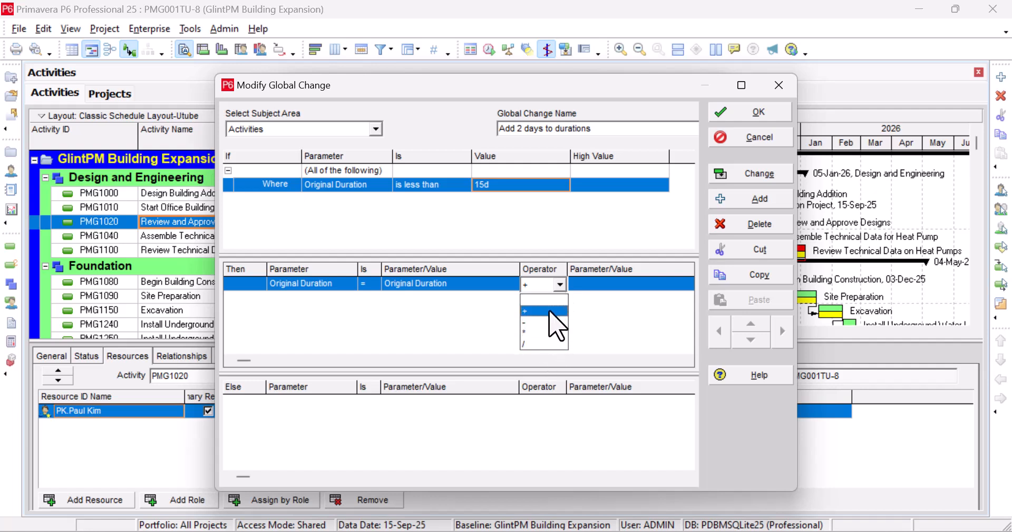
left_click(591, 283)
left_click(592, 284)
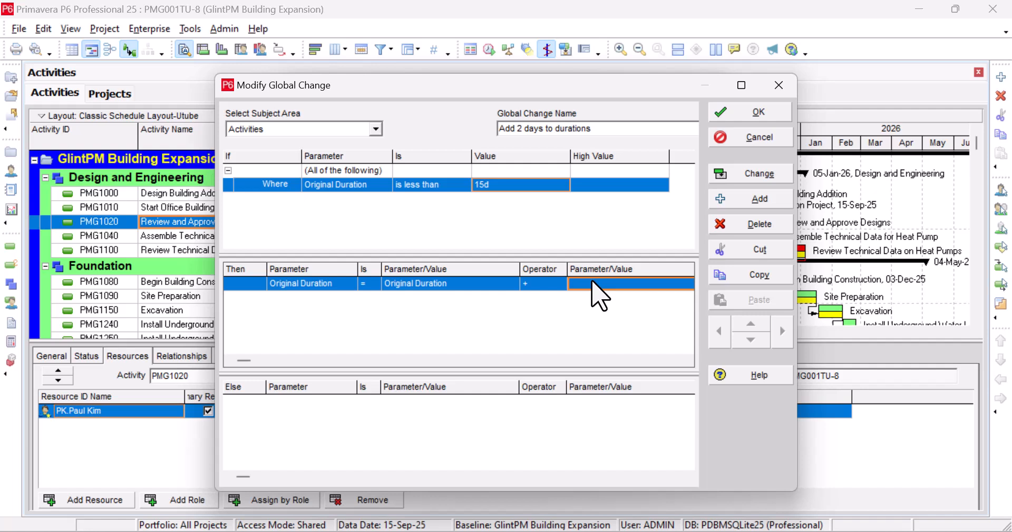
left_click(594, 284)
left_click(612, 285)
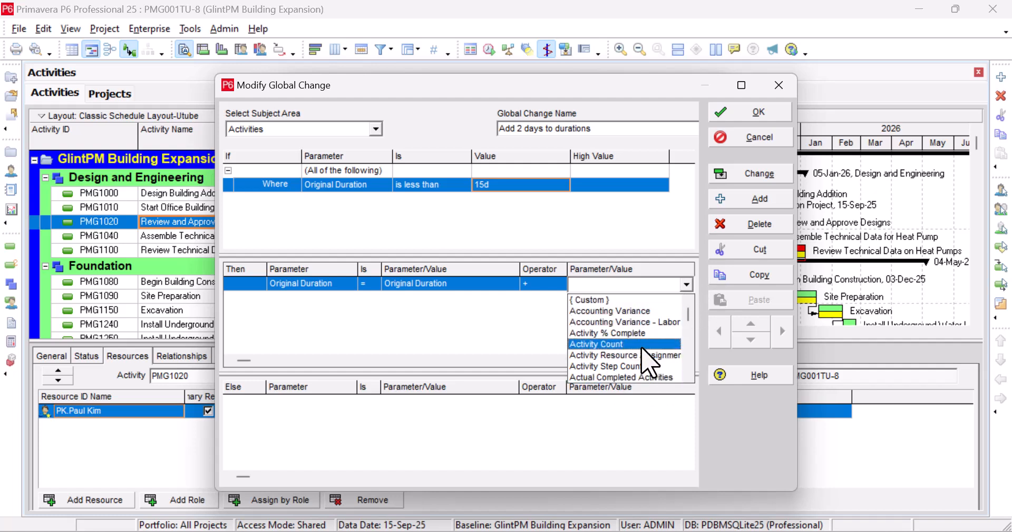
scroll(648, 364, "down", 1)
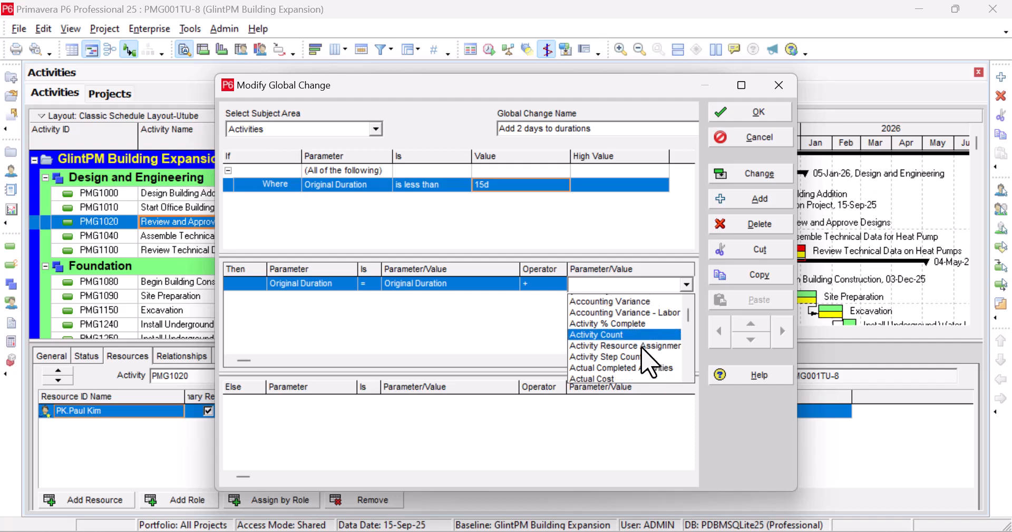
left_click(665, 284)
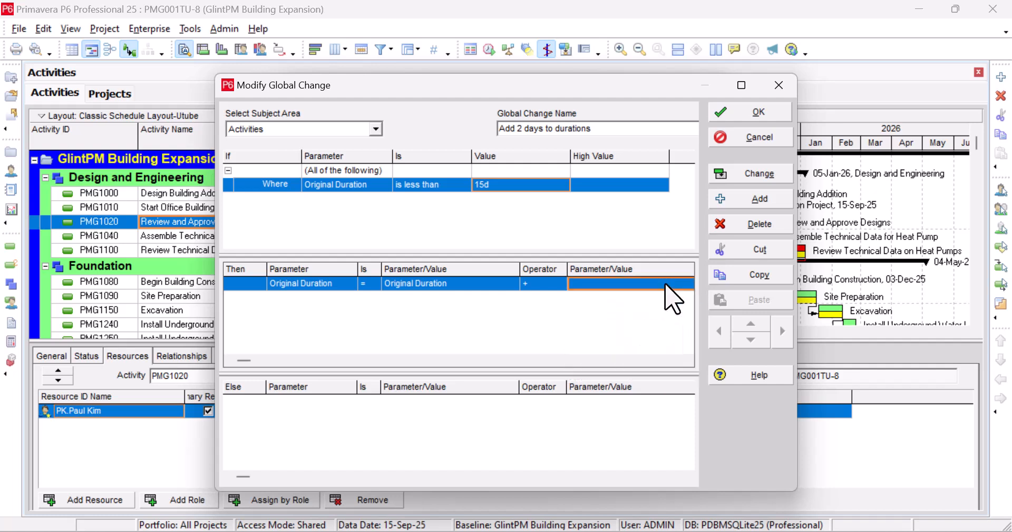
left_click(665, 284)
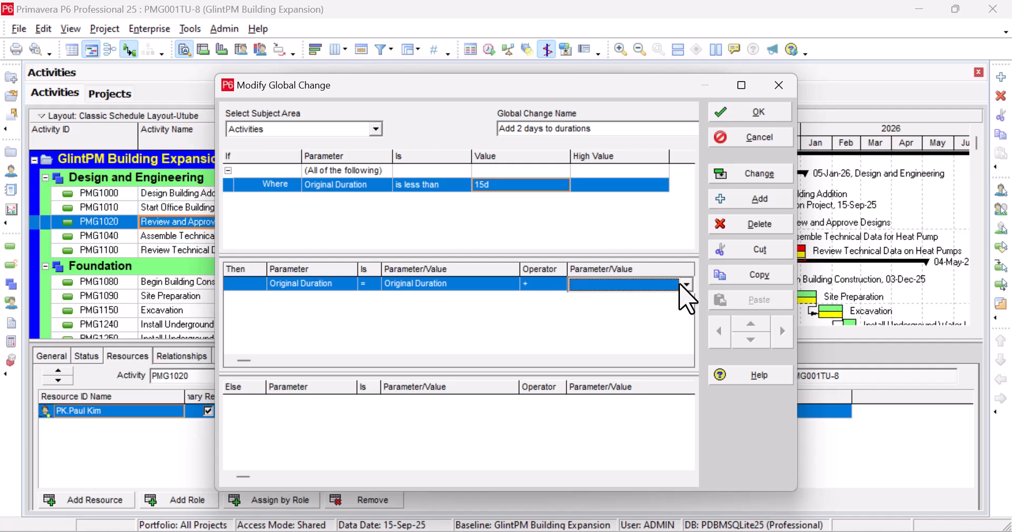
left_click(685, 285)
scroll(665, 348, "down", 2)
scroll(670, 354, "down", 5)
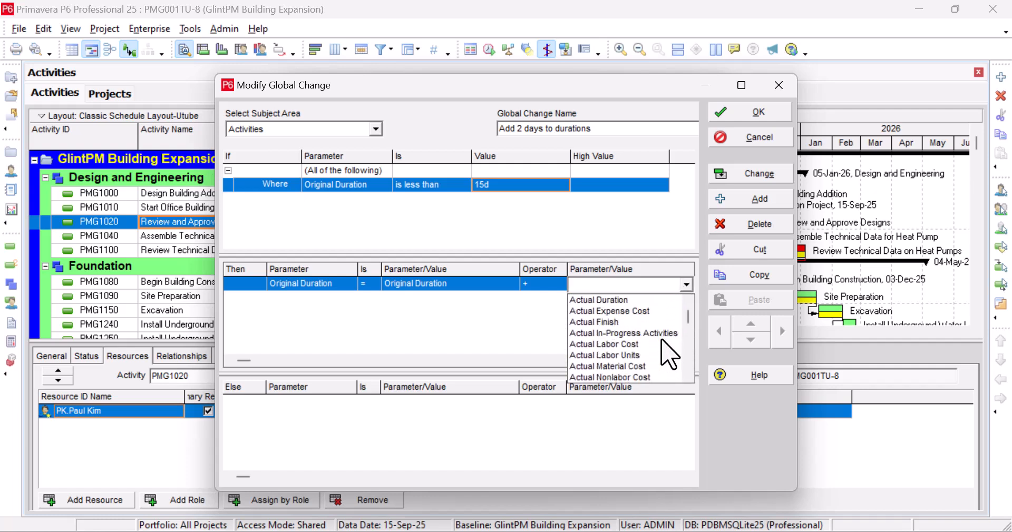
scroll(669, 354, "down", 3)
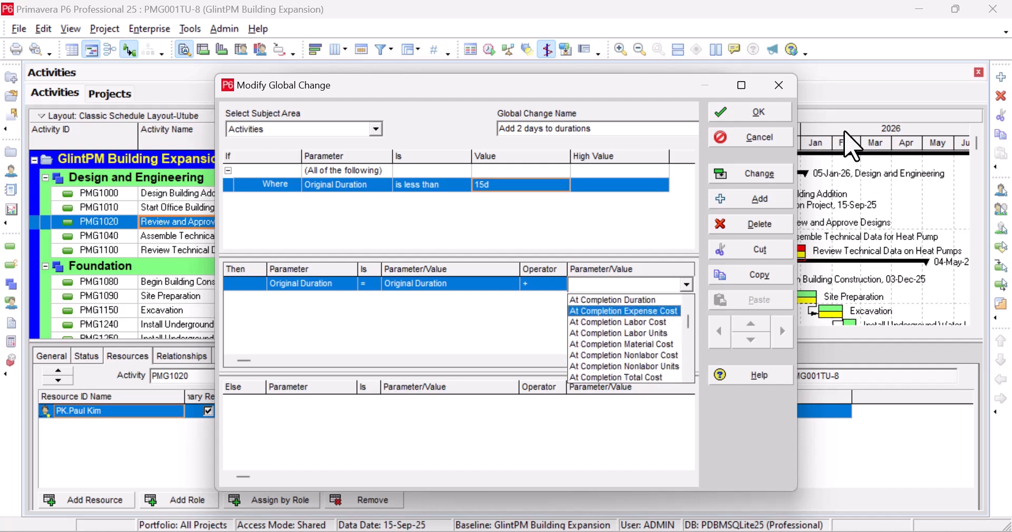
type("2")
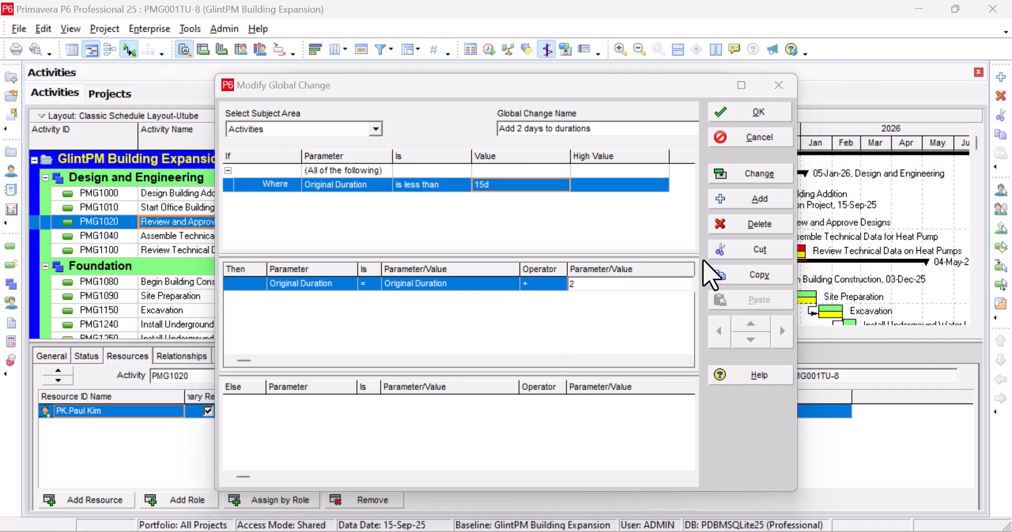
left_click(656, 294)
left_click(660, 289)
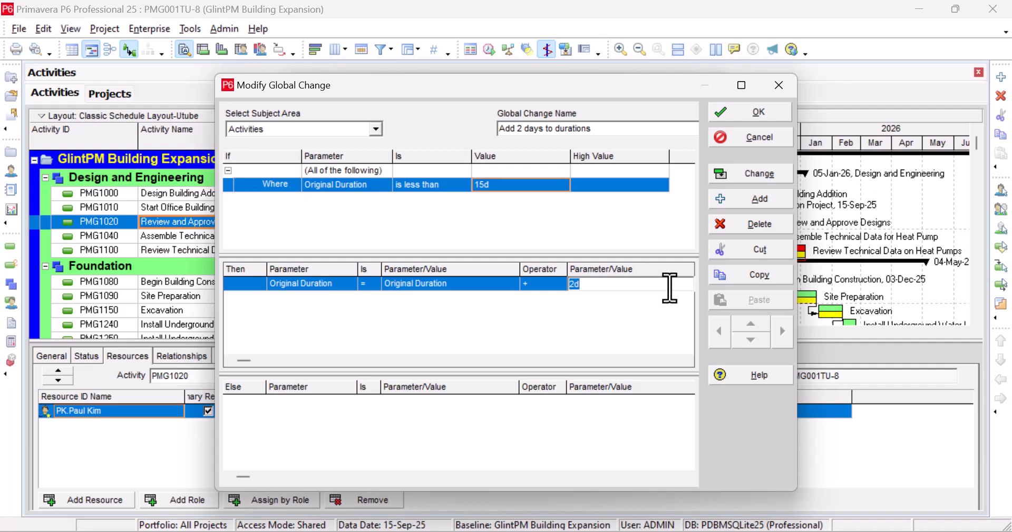
key("BackSpace")
key("BackSpace")
Set the Then statement's second Parameter/Value, after the + operator, to a custom value of 2d.
left_click(654, 287)
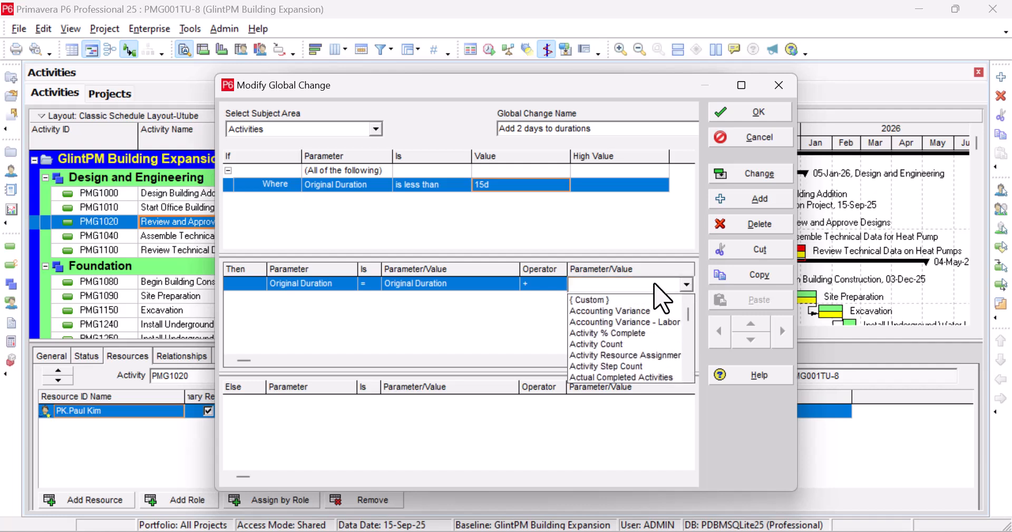
scroll(645, 323, "down", 15)
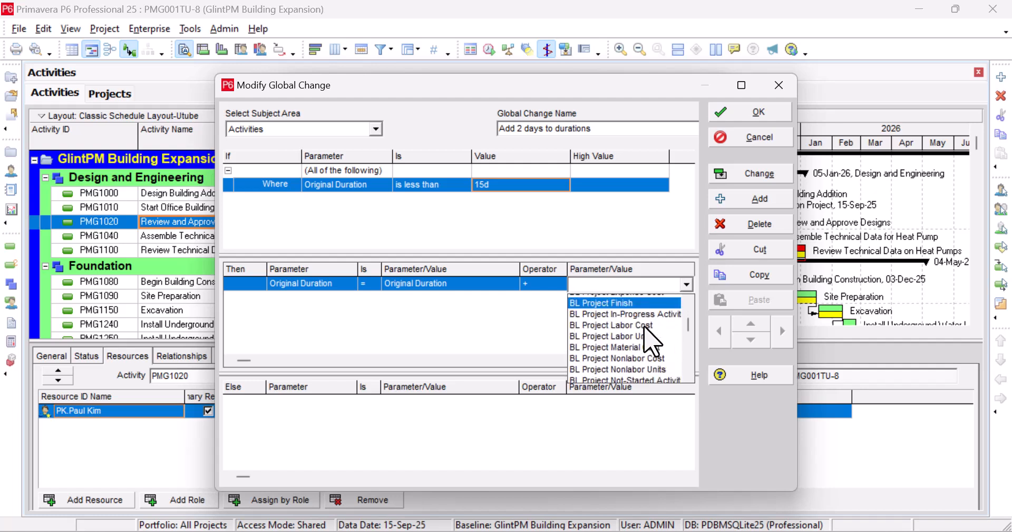
scroll(645, 325, "up", 15)
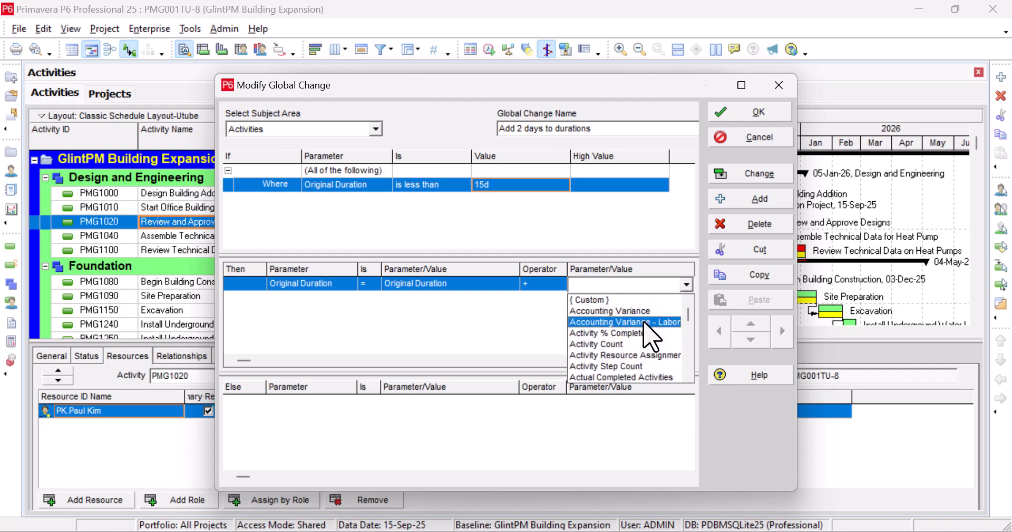
left_click(636, 301)
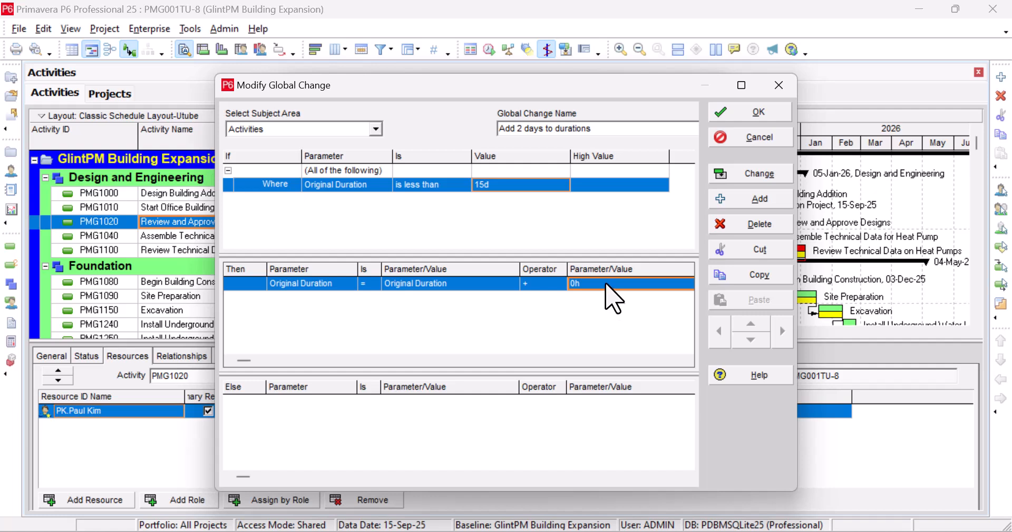
type("2d")
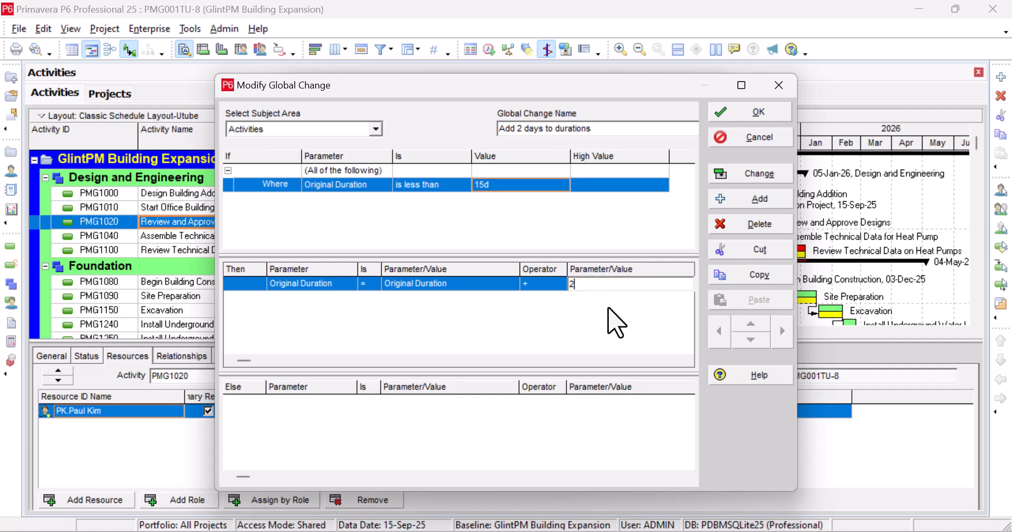
key("Return")
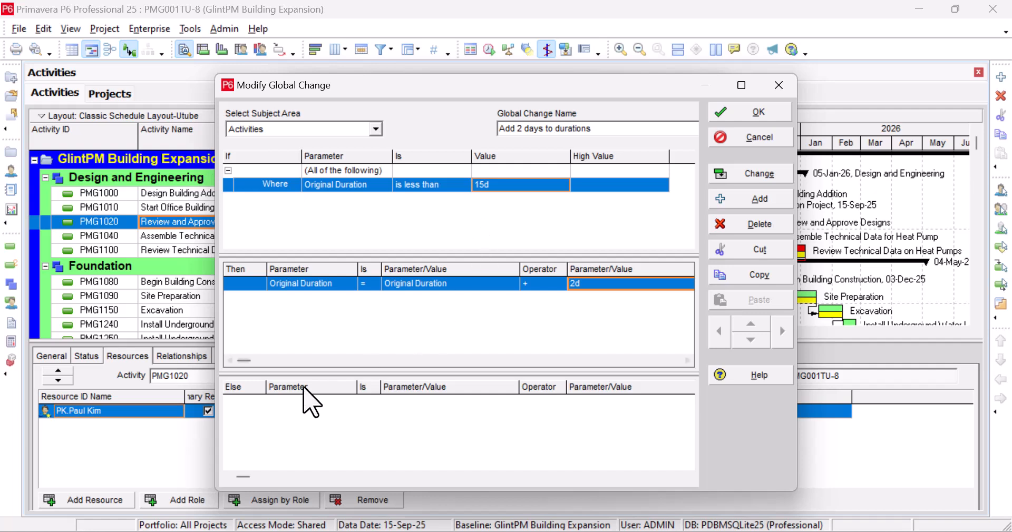
Add an Else statement with Original Duration as the parameter it changes.
left_click(353, 411)
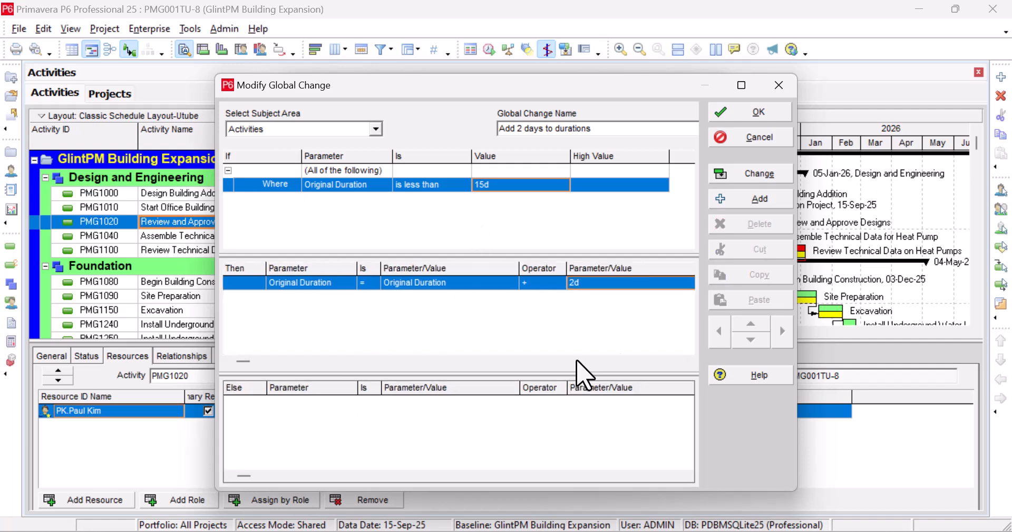
left_click(755, 197)
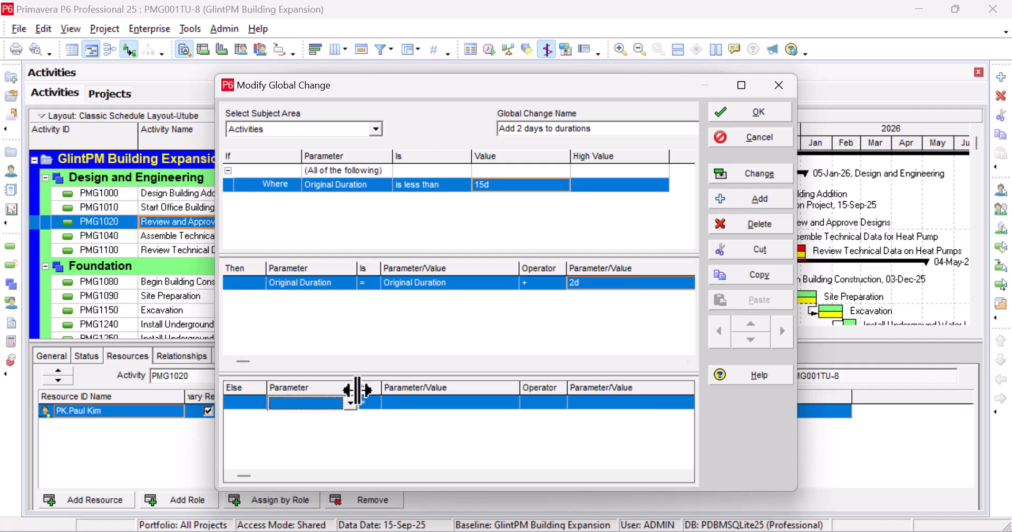
left_click(331, 403)
key("o")
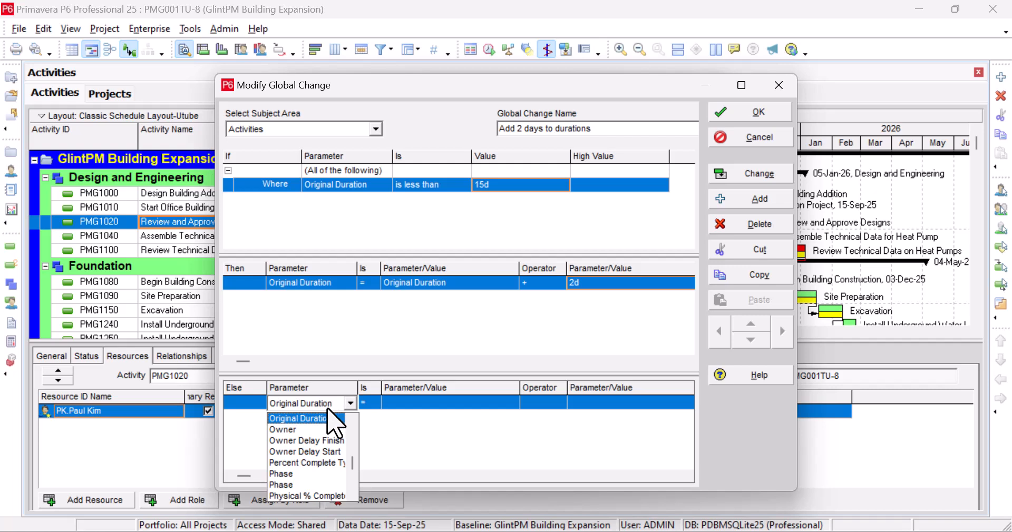
left_click(321, 419)
Set the Else statement's first Parameter/Value to Original Duration and its operator to -.
left_click(406, 403)
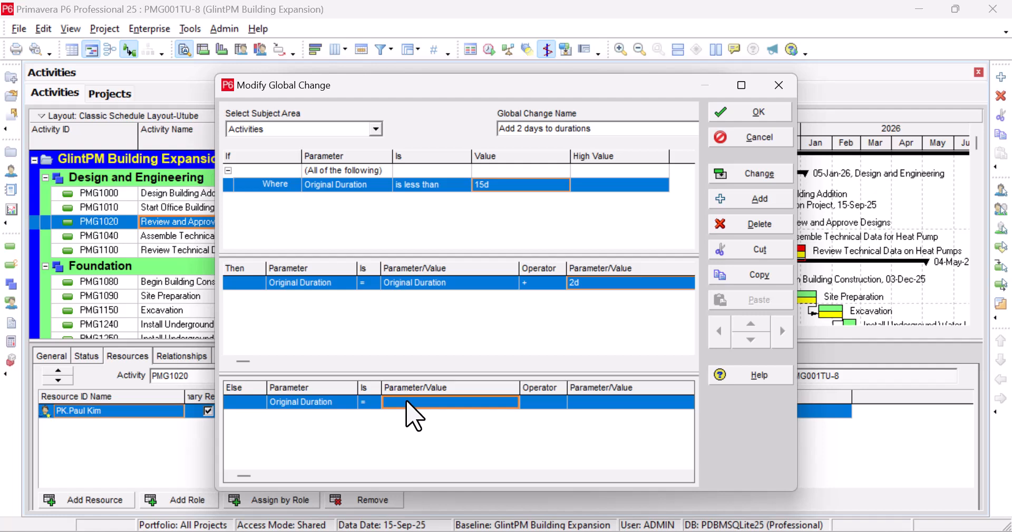
left_click(406, 403)
left_click(557, 403)
left_click(557, 404)
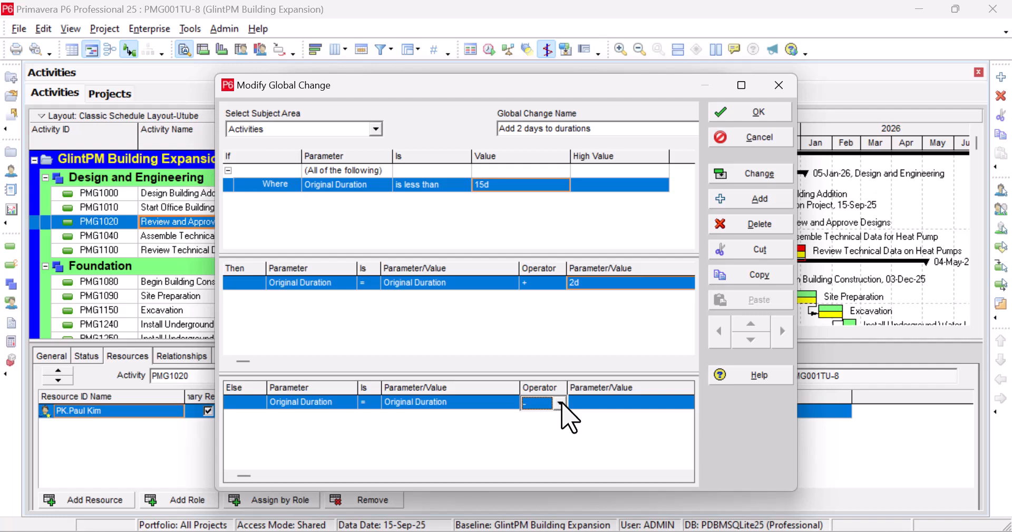
left_click(560, 404)
left_click(549, 441)
Set the Else statement's second Parameter/Value to a custom value of 2d.
left_click(621, 404)
left_click(620, 404)
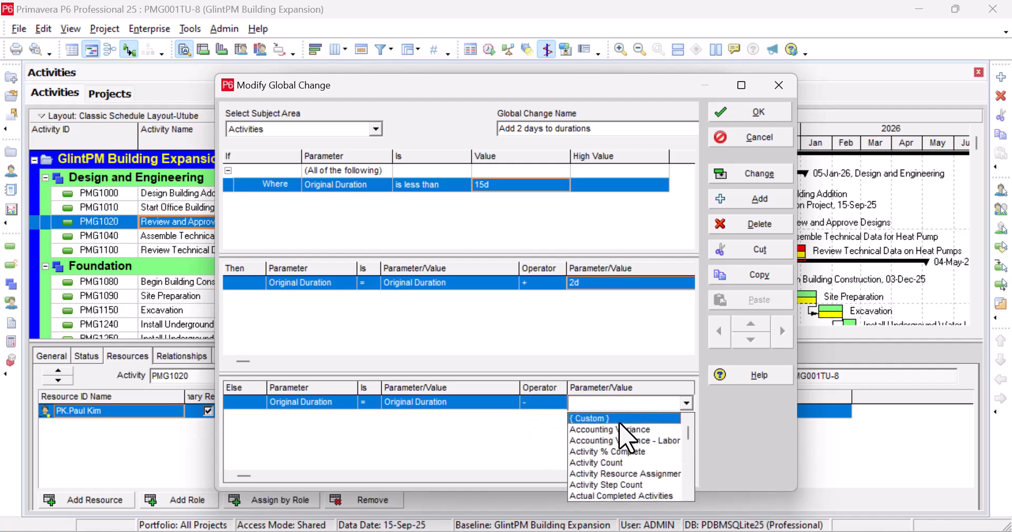
left_click(619, 420)
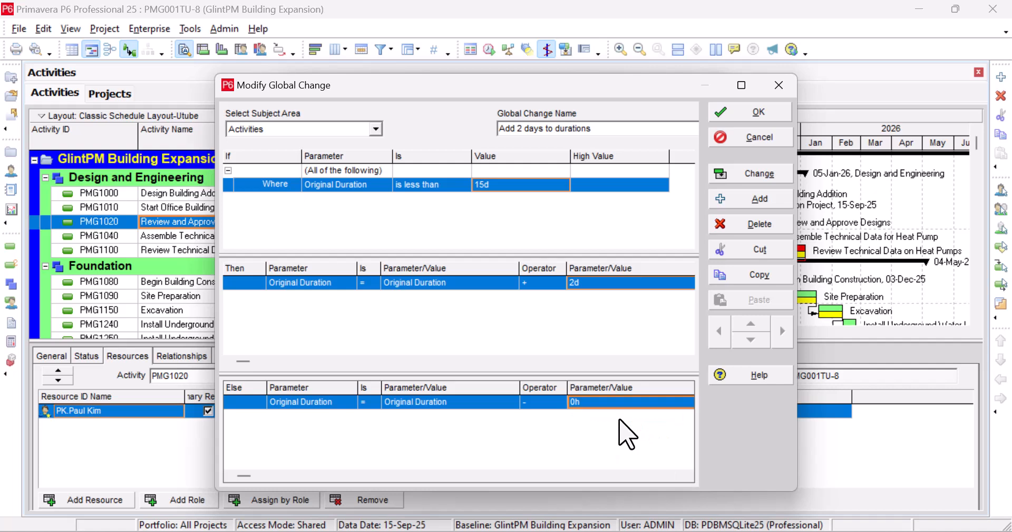
type("2d")
key("Return")
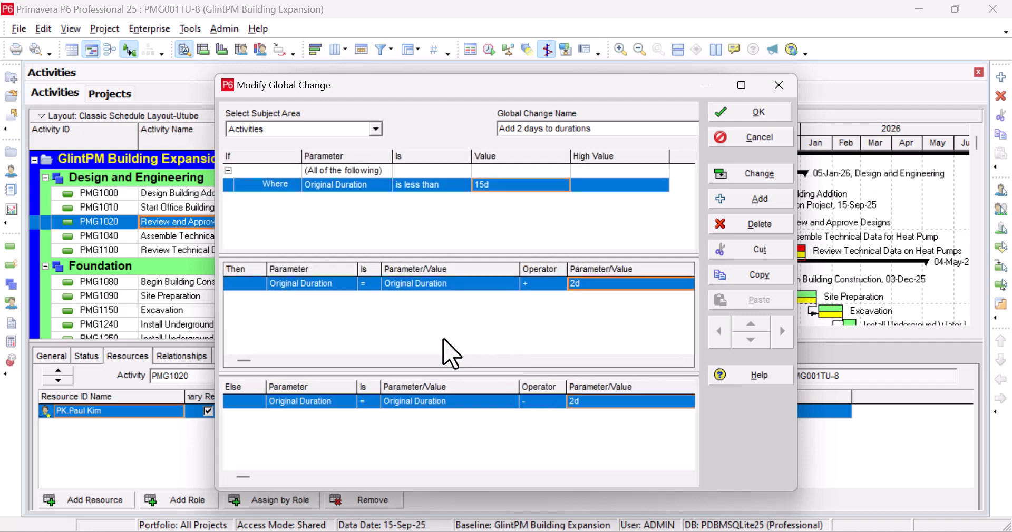
Review the If and Then statements and save the "Add 2 days to durations" global change definition.
left_click(467, 217)
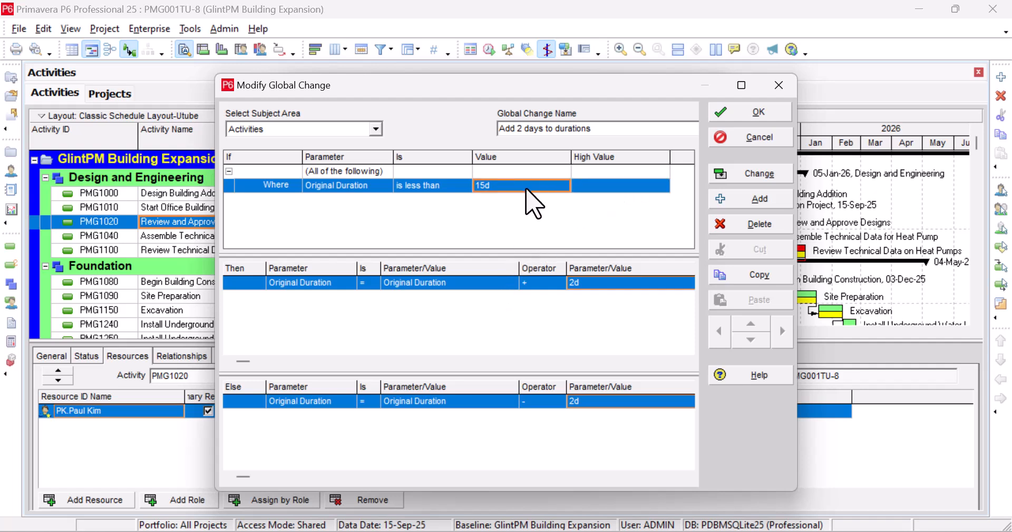
left_click(406, 185)
left_click(346, 185)
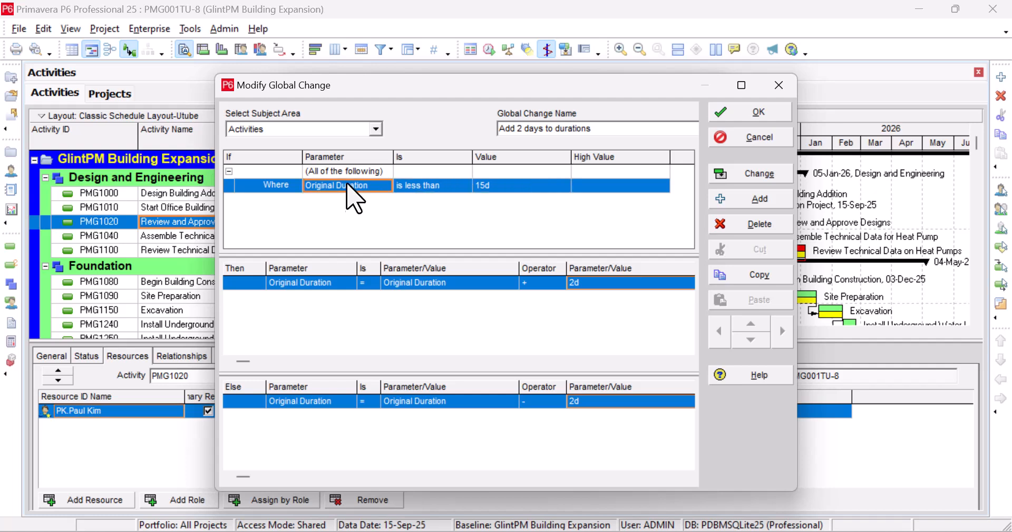
left_click(315, 283)
left_click(427, 287)
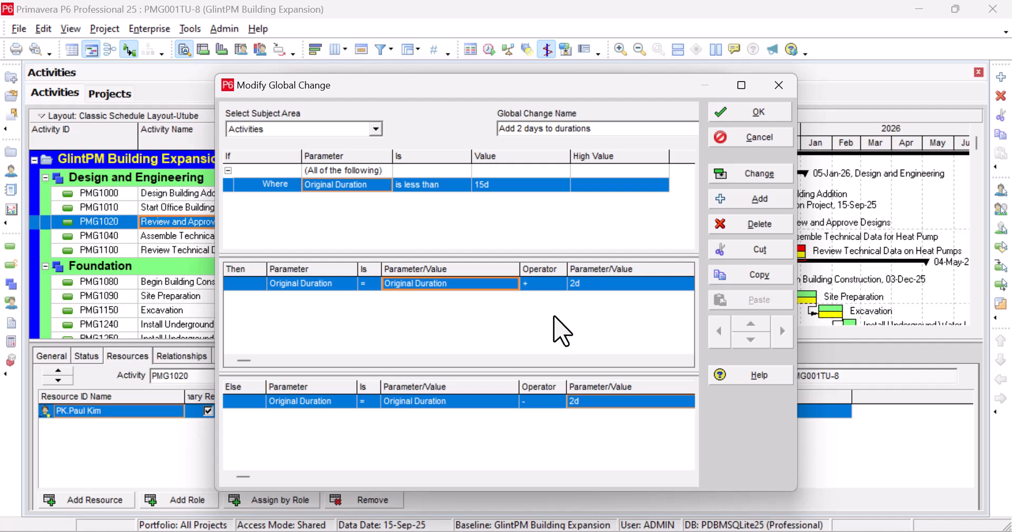
left_click(749, 117)
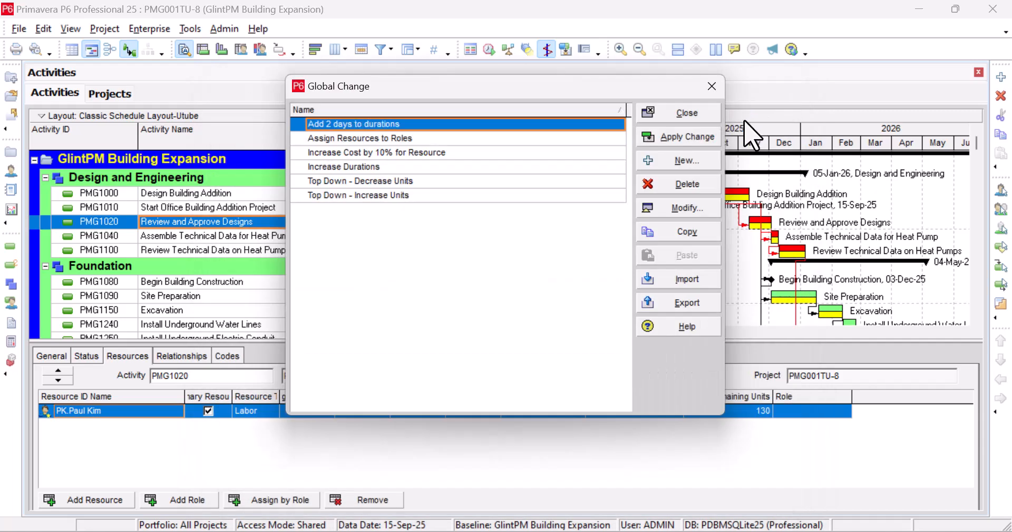
Apply the "Add 2 days to durations" global change to generate its change report.
left_click(447, 138)
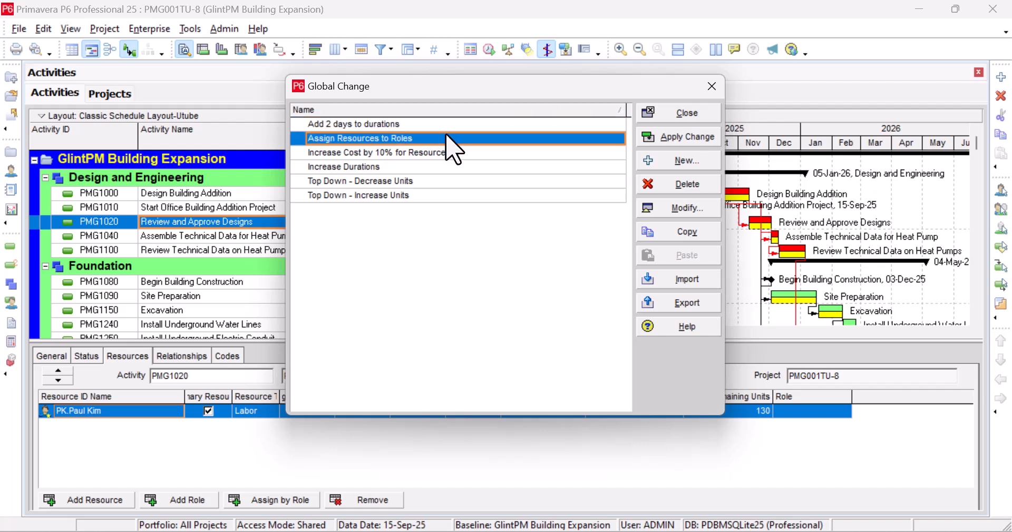
left_click(449, 129)
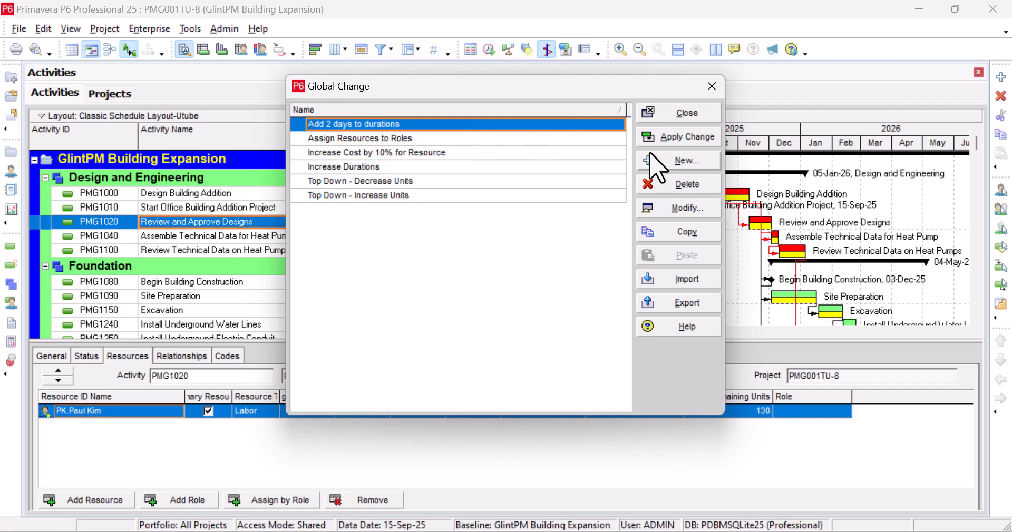
left_click(693, 138)
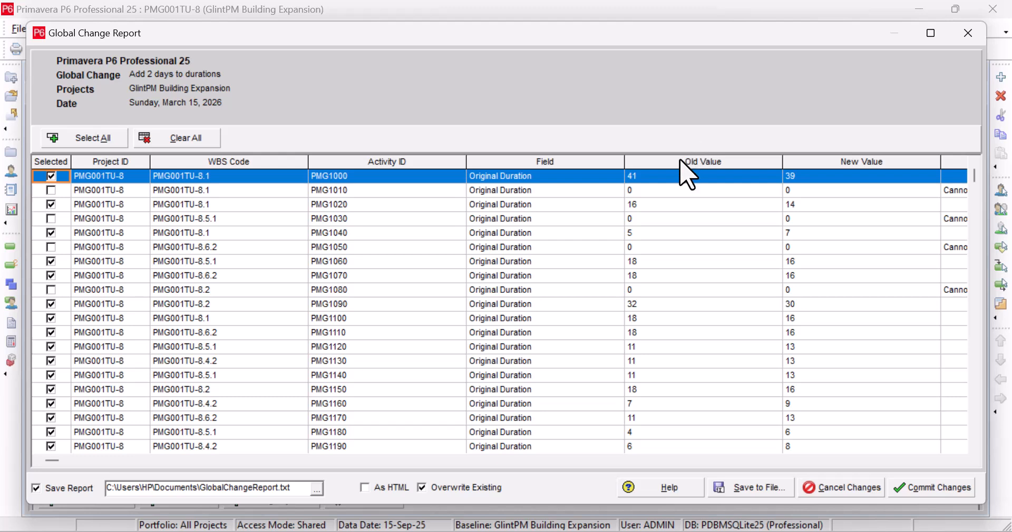
Examine the old and new Original Duration values and the Exception column in the Global Change Report.
scroll(598, 388, "down", 1)
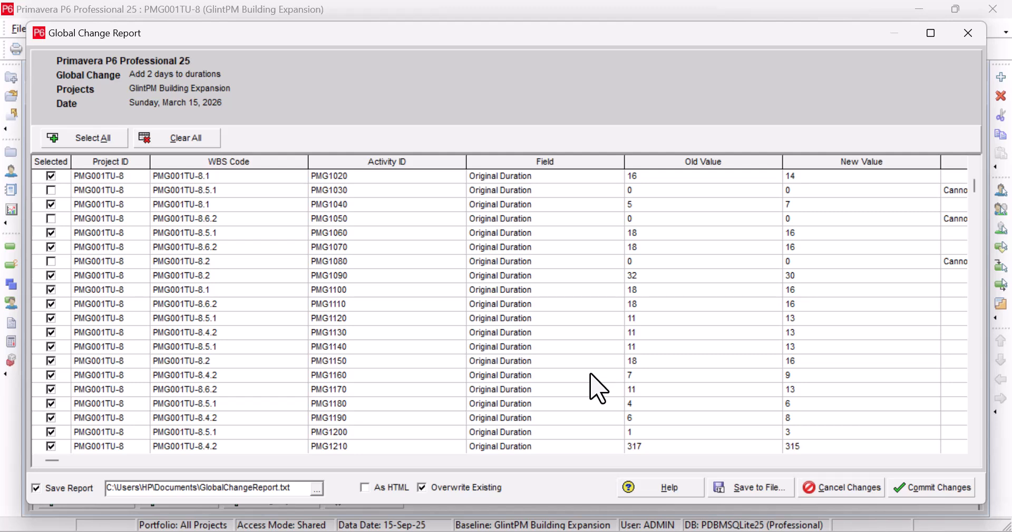
scroll(598, 389, "up", 1)
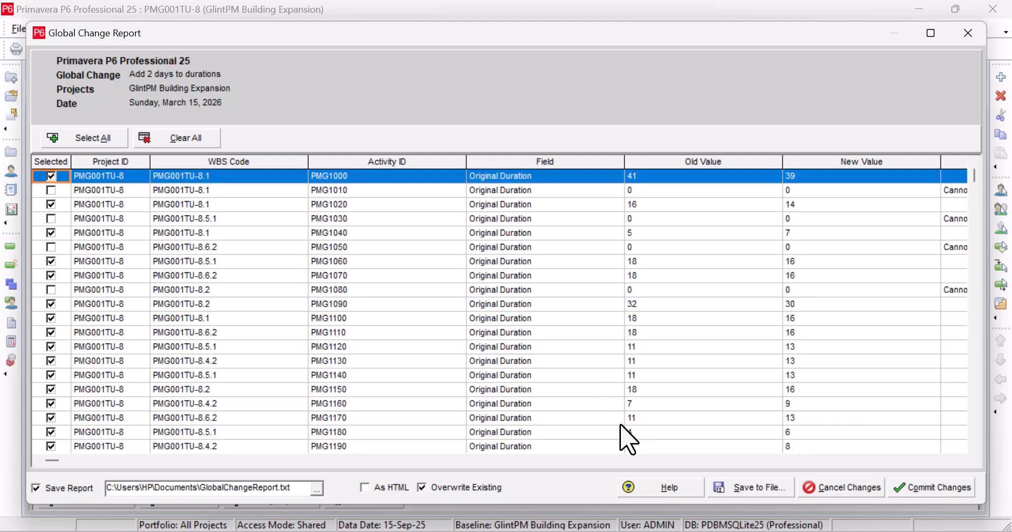
left_click_drag(54, 457, 147, 464)
scroll(406, 389, "down", 1)
scroll(406, 389, "up", 1)
left_click_drag(48, 460, 287, 460)
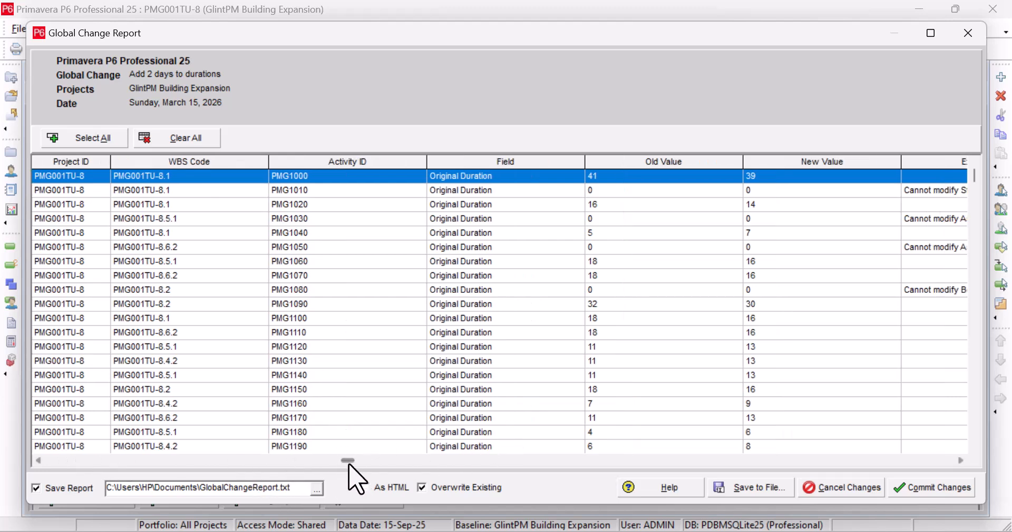
left_click_drag(347, 461, 368, 473)
left_click(961, 461)
left_click(961, 461)
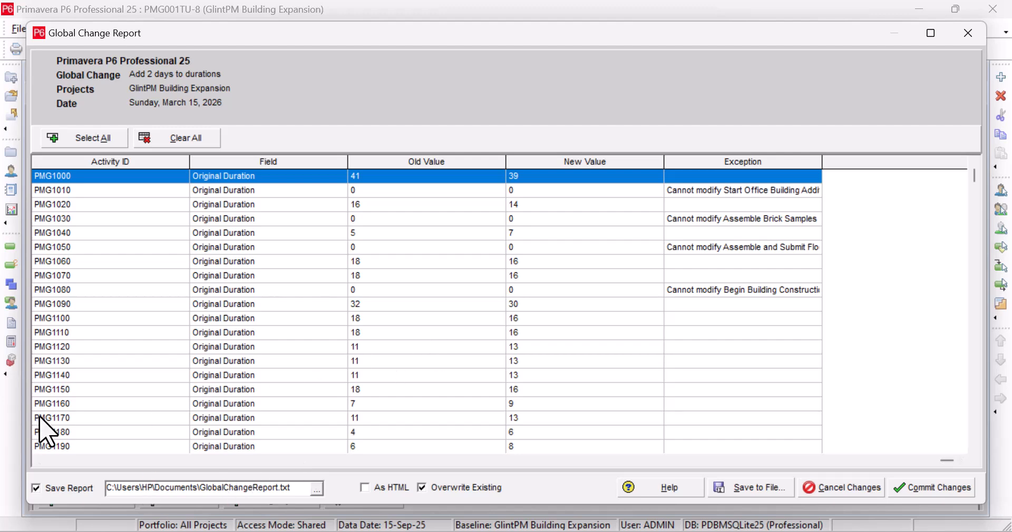
left_click(39, 461)
left_click(39, 461)
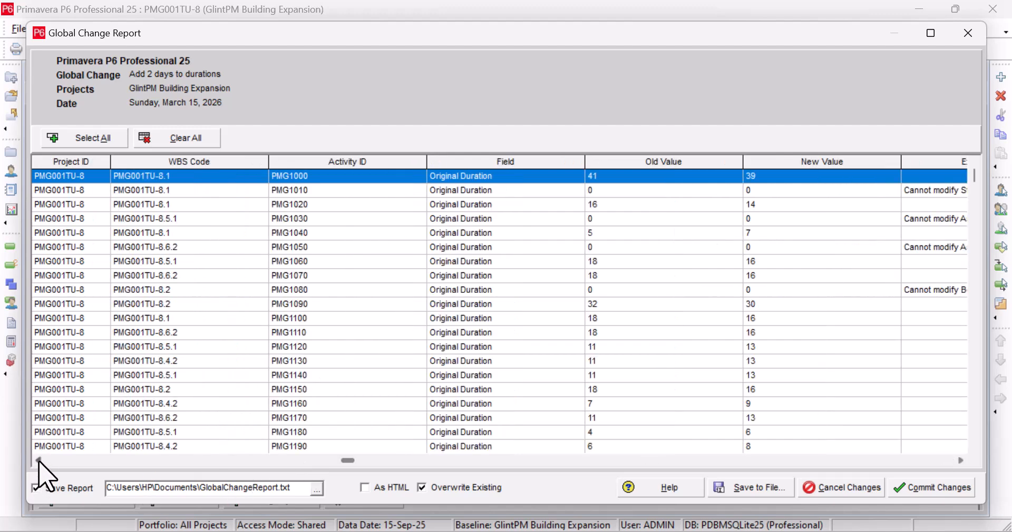
Review the Selected column and the Exception entries for all activities in the Global Change Report.
left_click(39, 461)
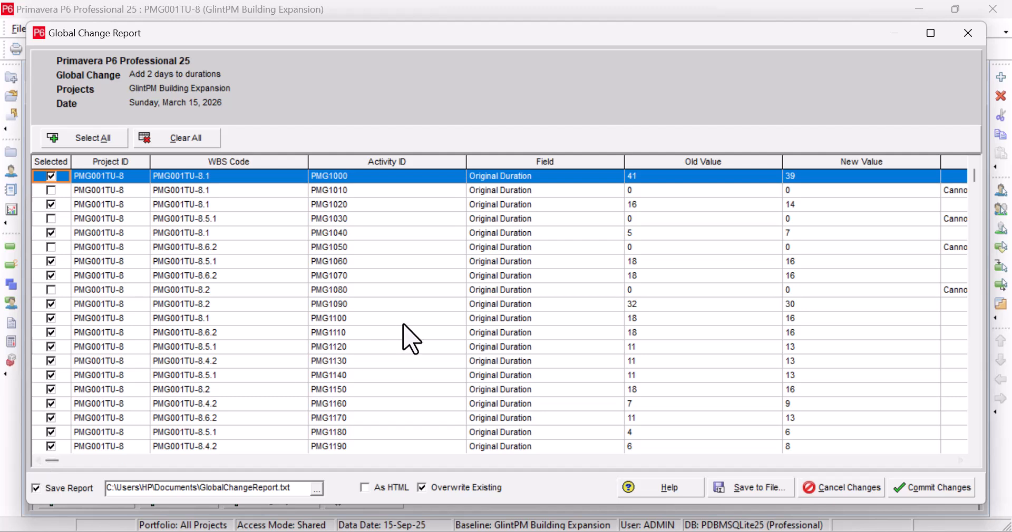
scroll(411, 337, "down", 5)
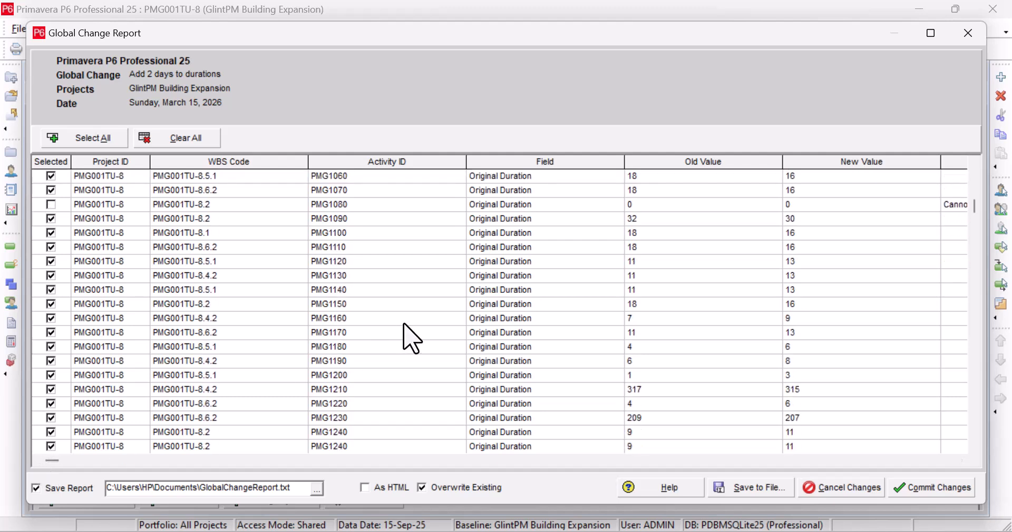
scroll(412, 337, "down", 2)
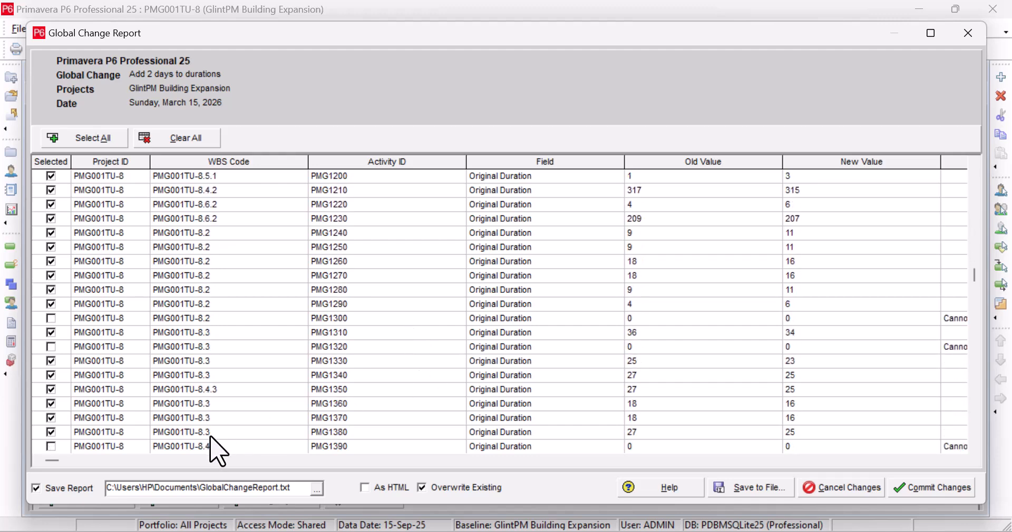
left_click(963, 461)
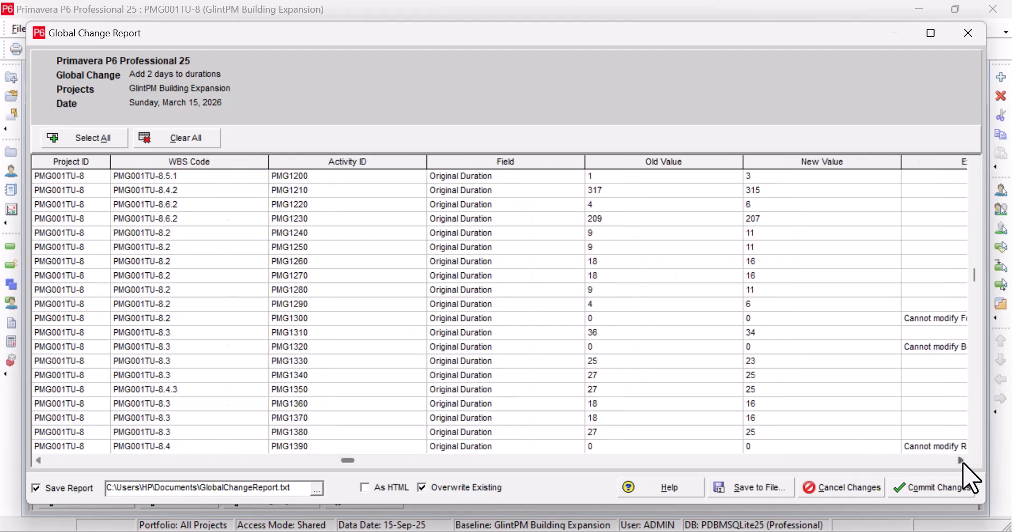
left_click(962, 462)
left_click(963, 462)
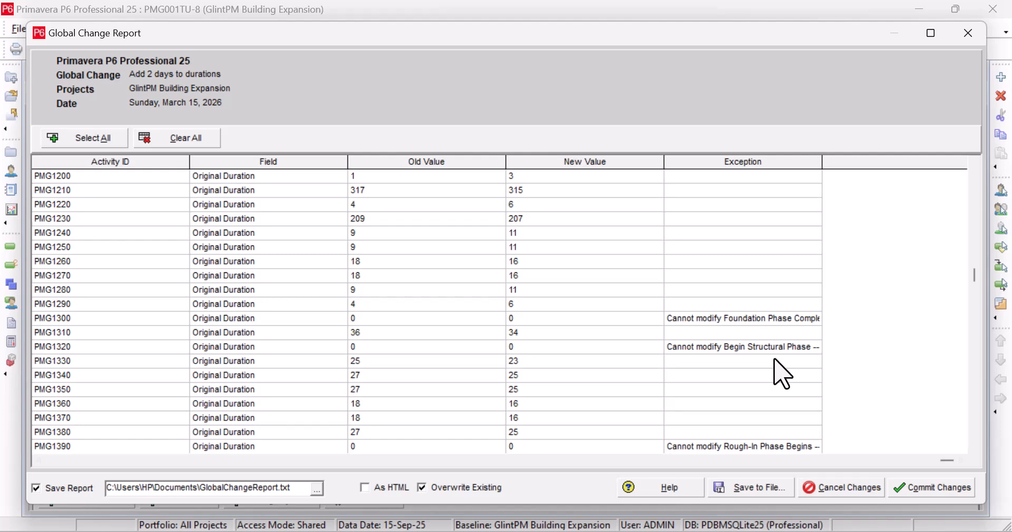
scroll(783, 374, "down", 7)
scroll(783, 374, "down", 4)
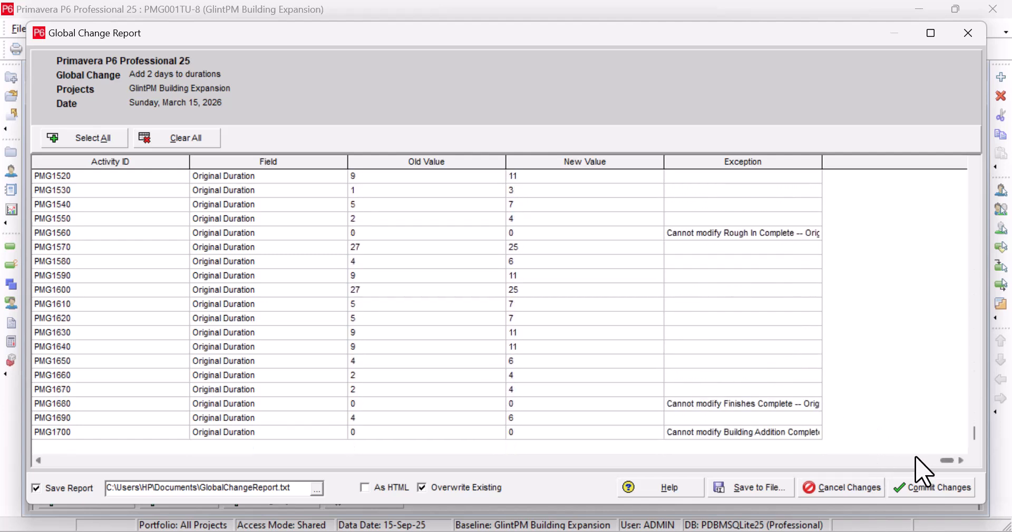
left_click_drag(944, 460, 697, 459)
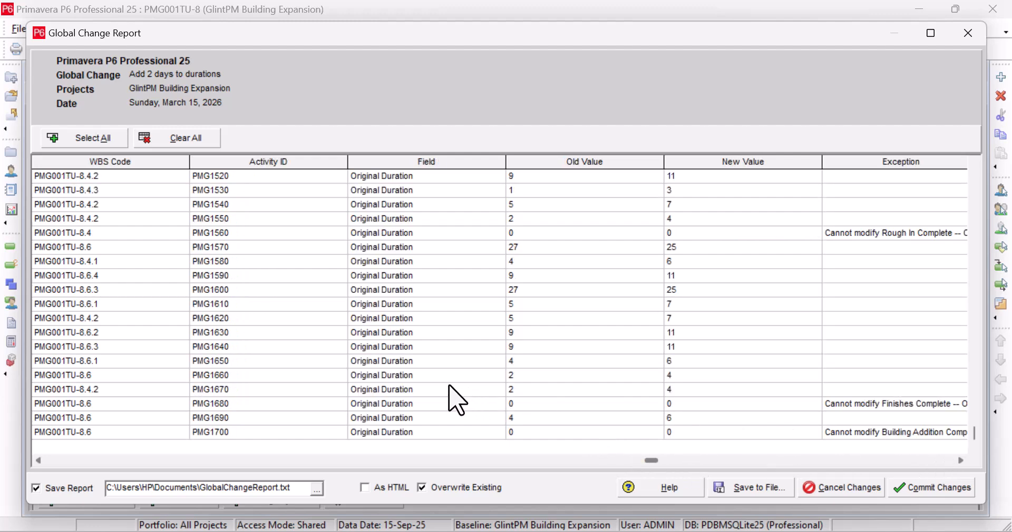
left_click_drag(654, 461, 445, 459)
scroll(538, 412, "up", 2)
scroll(541, 414, "up", 10)
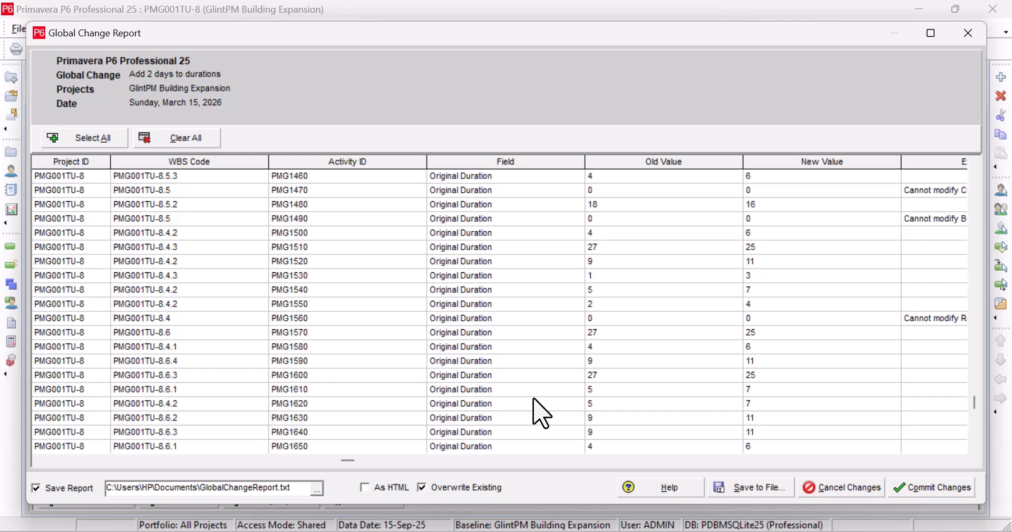
scroll(543, 411, "up", 8)
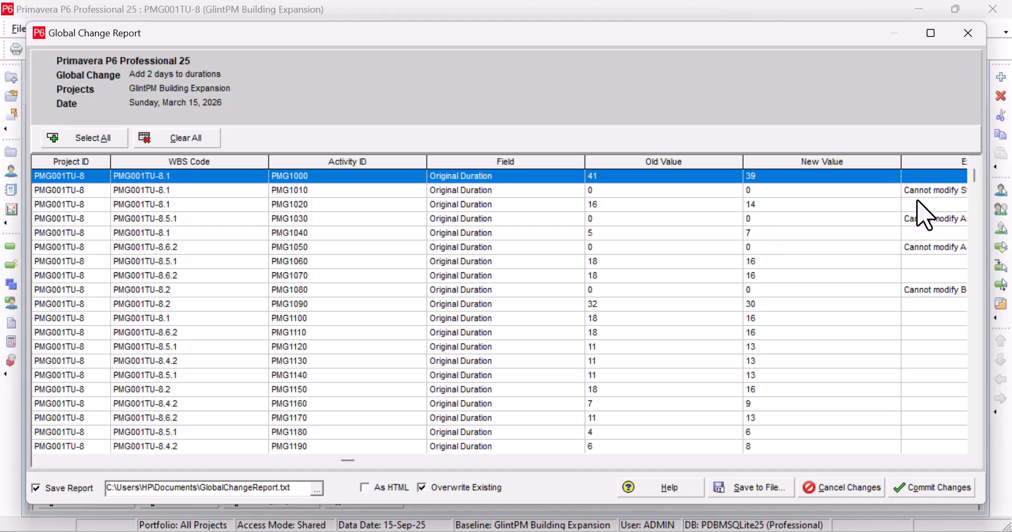
Compare the old and new Original Duration values in the report, focusing on the exception rows from PMG1010 through PMG1700.
left_click(823, 191)
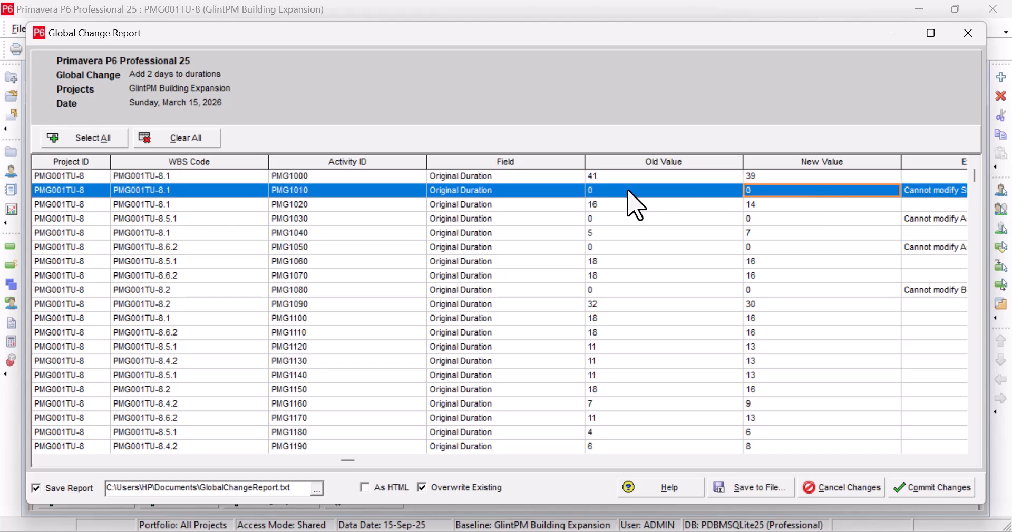
left_click(657, 220)
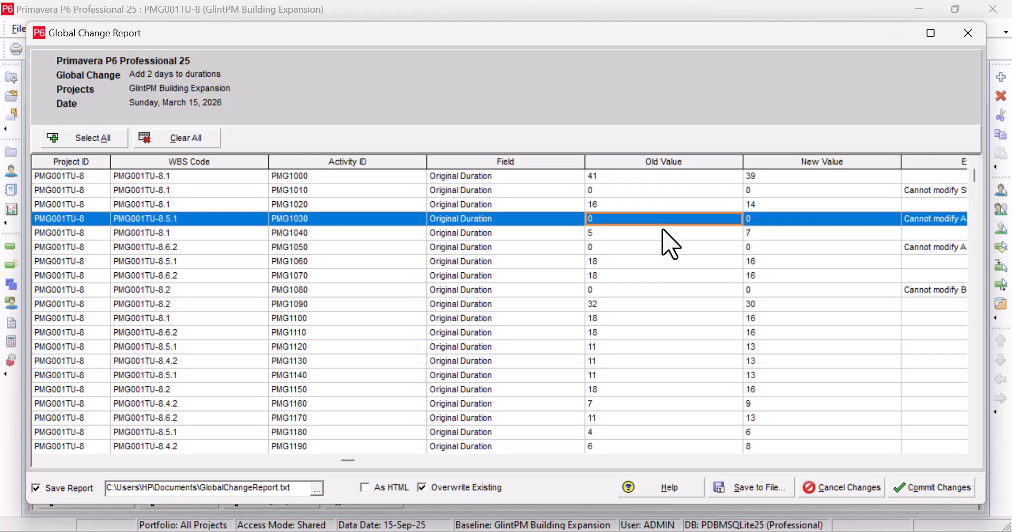
left_click(677, 253)
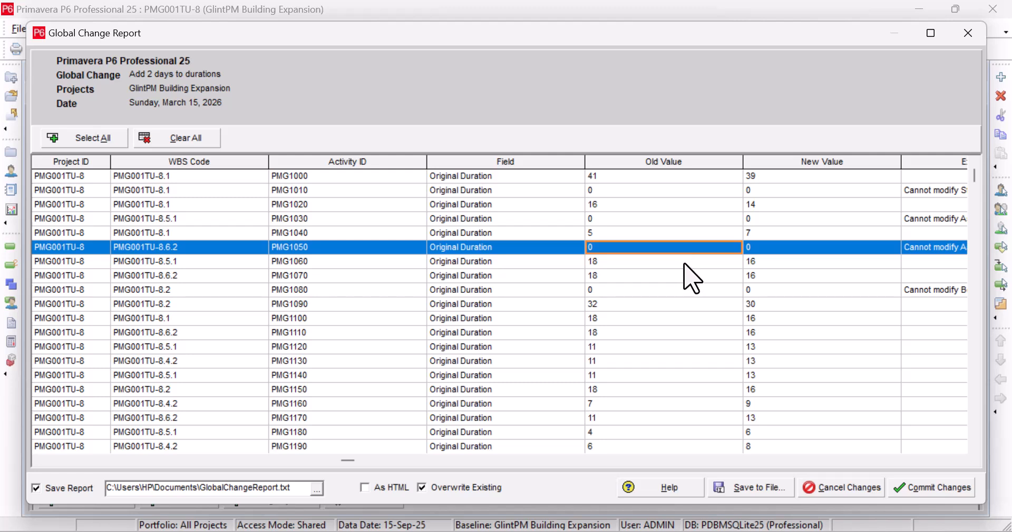
left_click(684, 264)
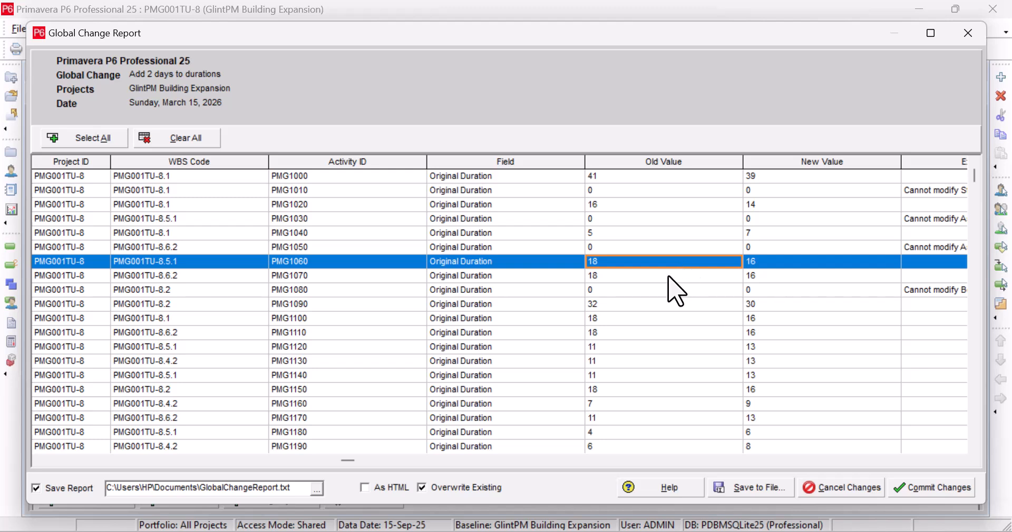
left_click(650, 305)
left_click(648, 322)
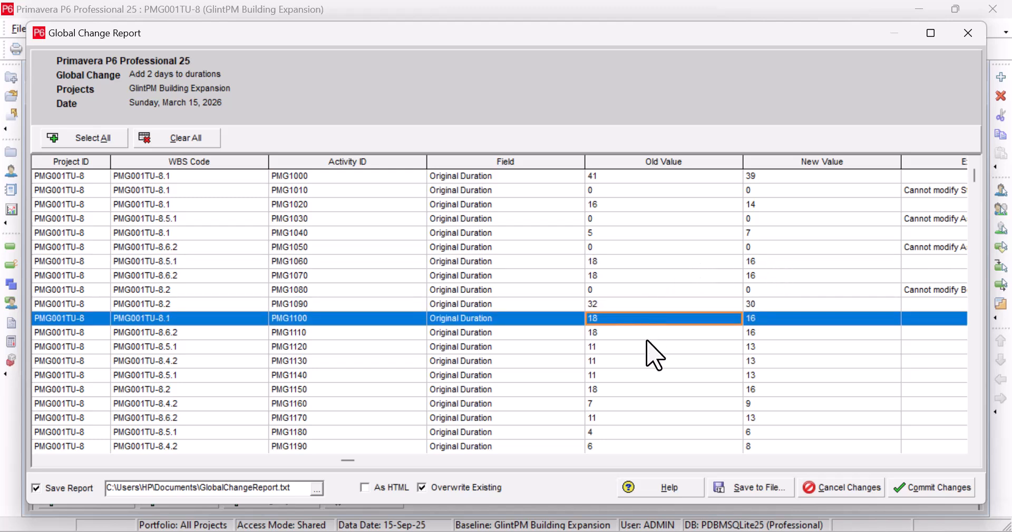
scroll(649, 348, "down", 6)
scroll(647, 350, "down", 6)
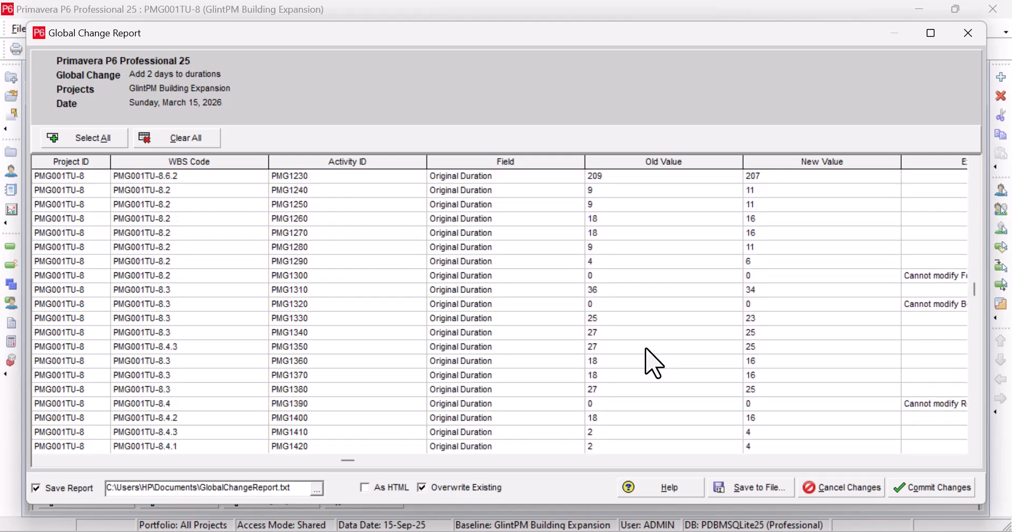
scroll(649, 353, "down", 1)
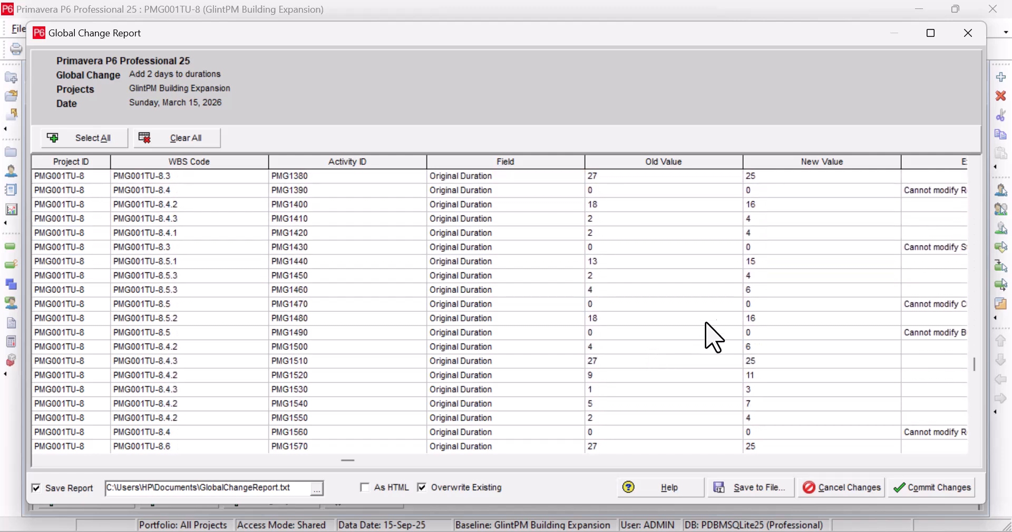
left_click(781, 305)
left_click(783, 333)
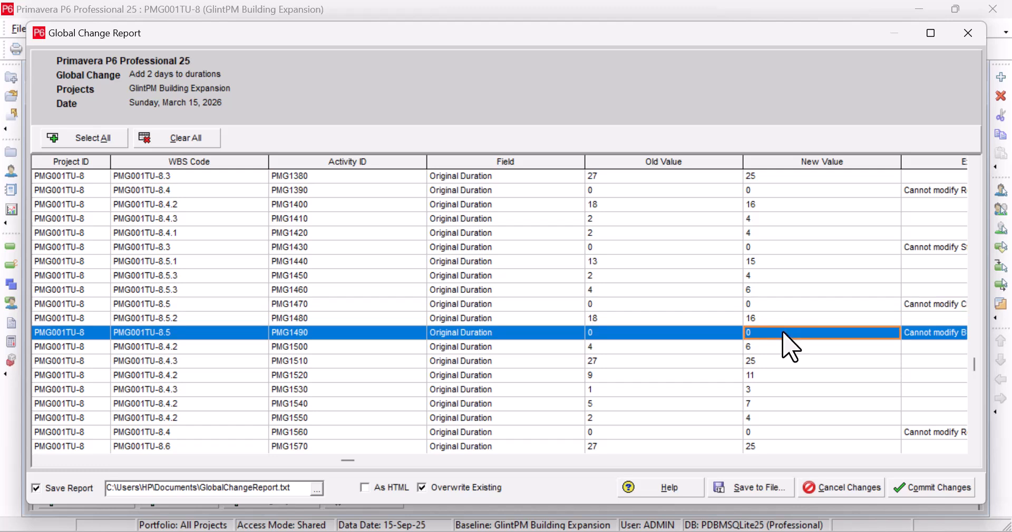
scroll(785, 353, "down", 1)
left_click(772, 389)
scroll(774, 387, "down", 1)
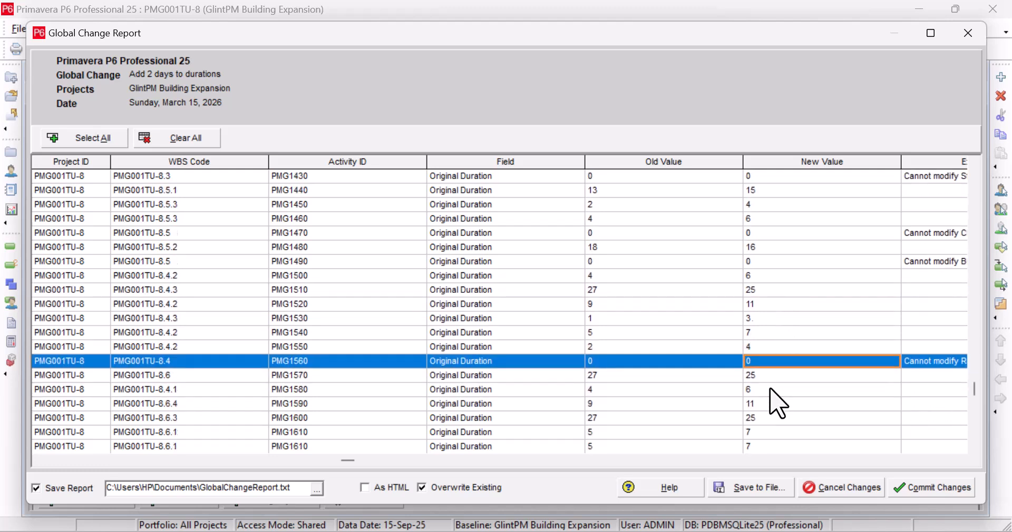
scroll(780, 395, "down", 2)
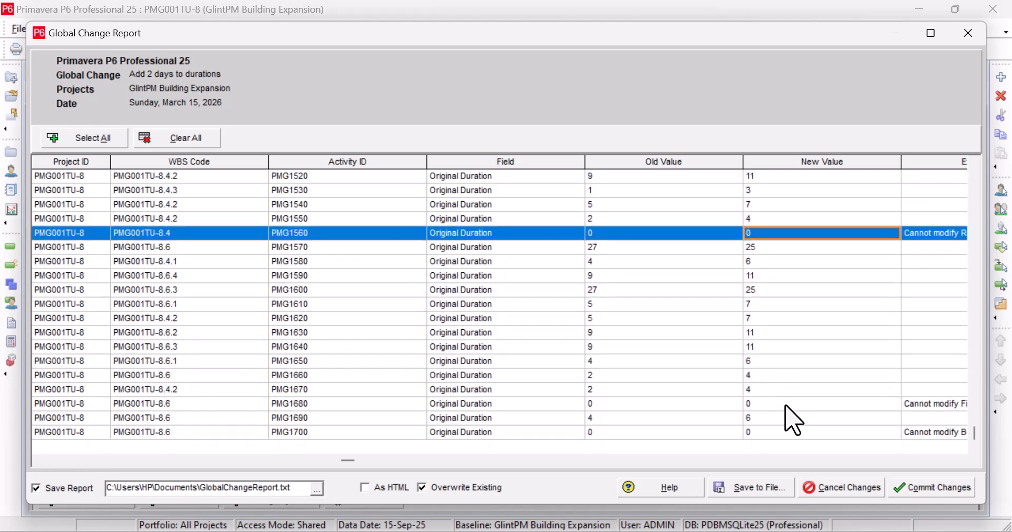
left_click(787, 406)
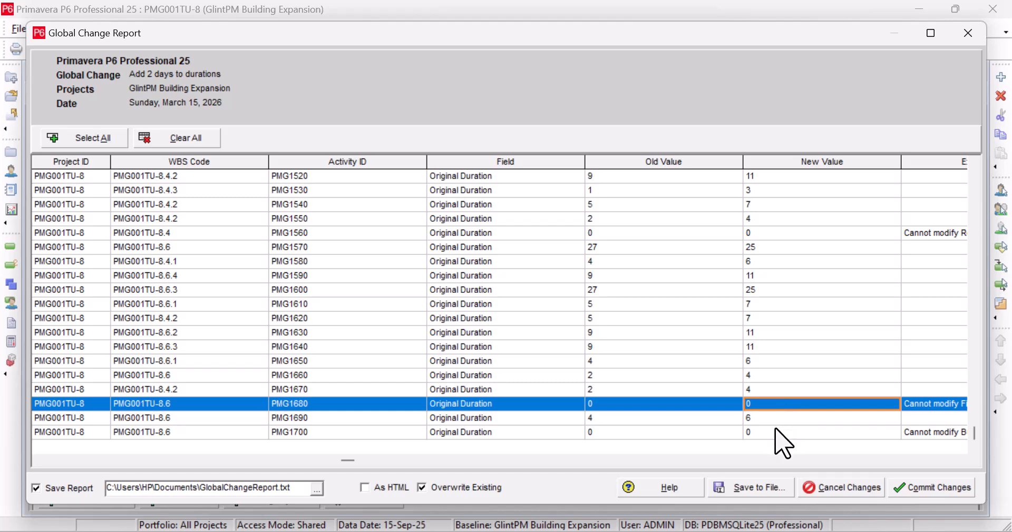
left_click(776, 432)
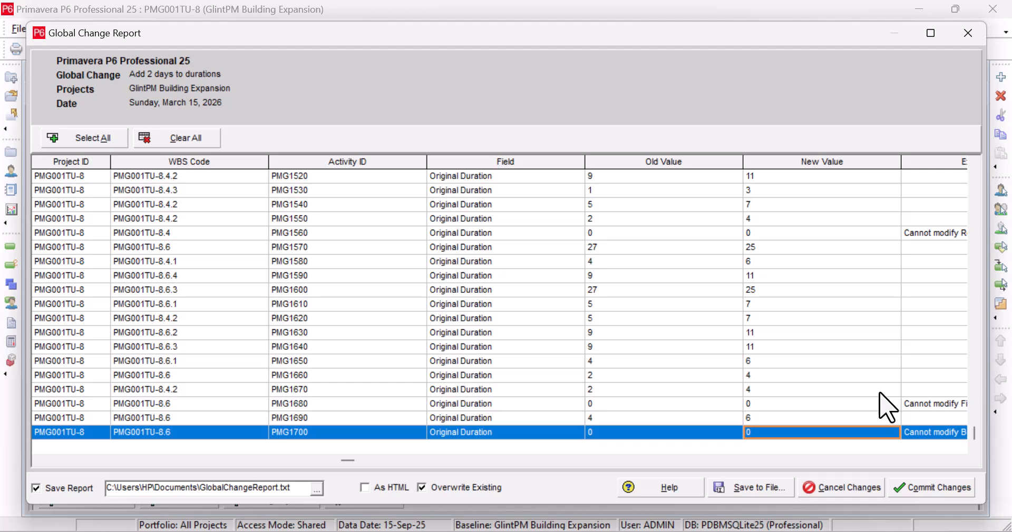
Commit the reported duration changes and close the Global Change window.
left_click(935, 489)
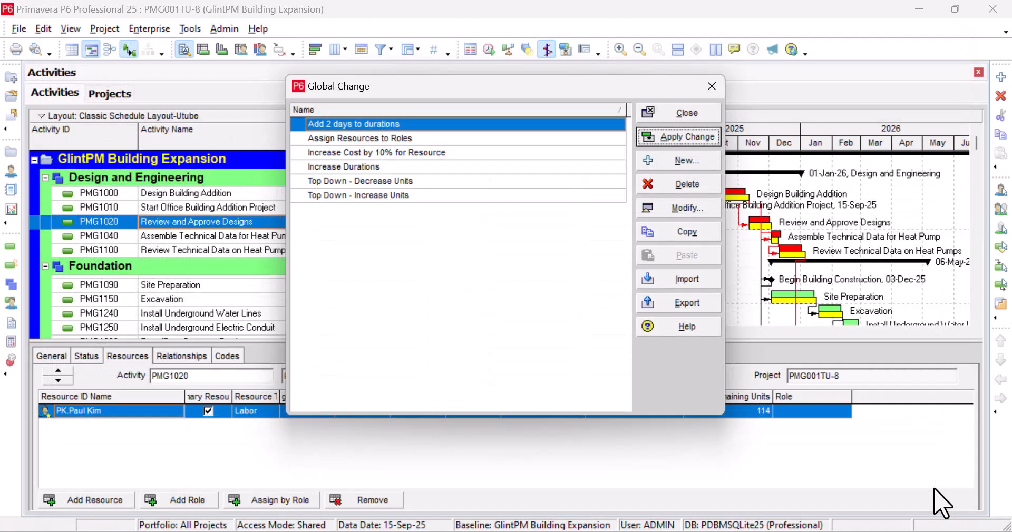
left_click(712, 86)
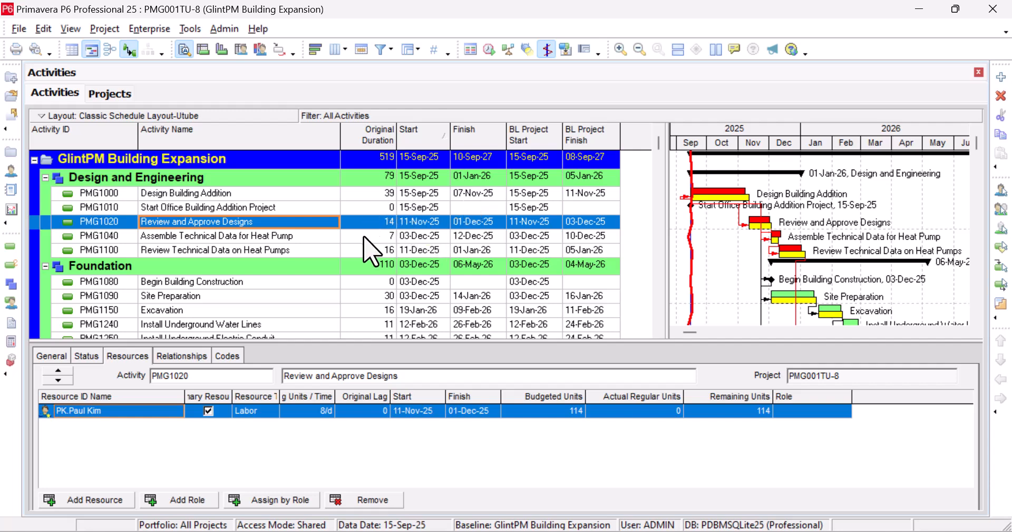
Check the Original Durations of PMG1040, PMG1000 and PMG1020 in the activity table.
scroll(366, 231, "down", 2)
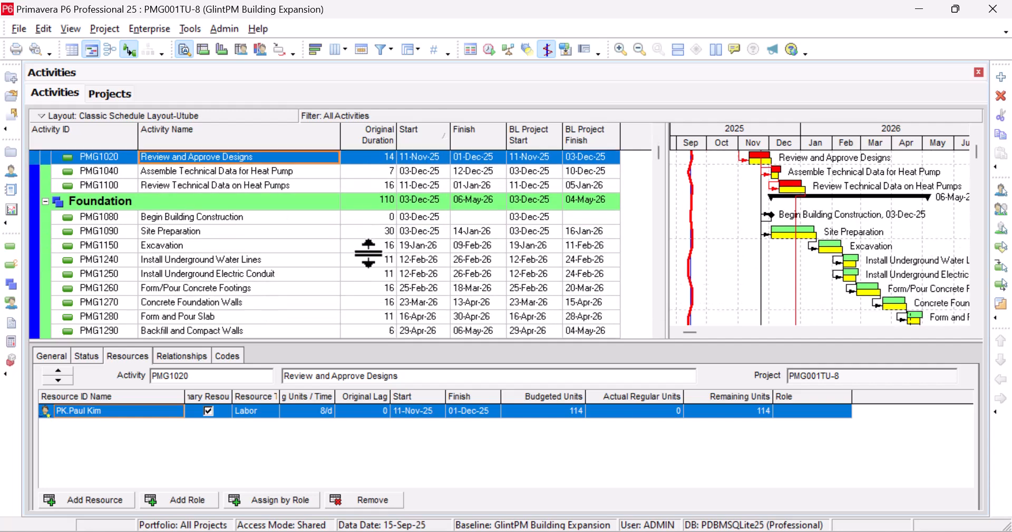
scroll(368, 253, "up", 3)
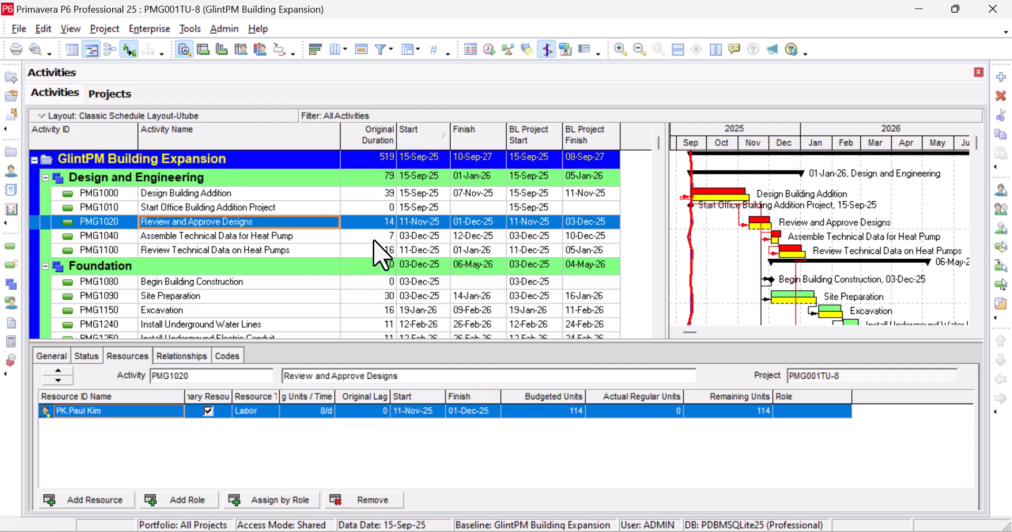
left_click(384, 236)
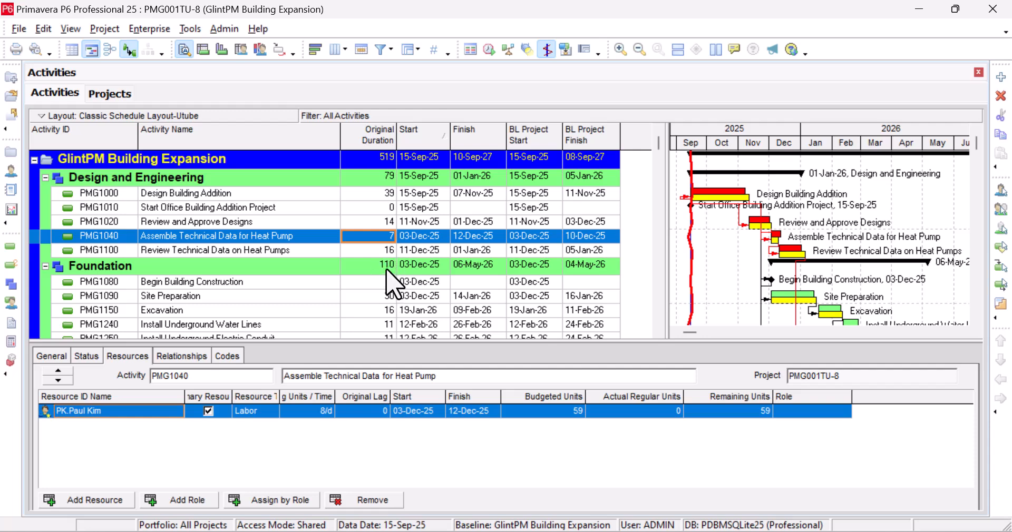
left_click(390, 193)
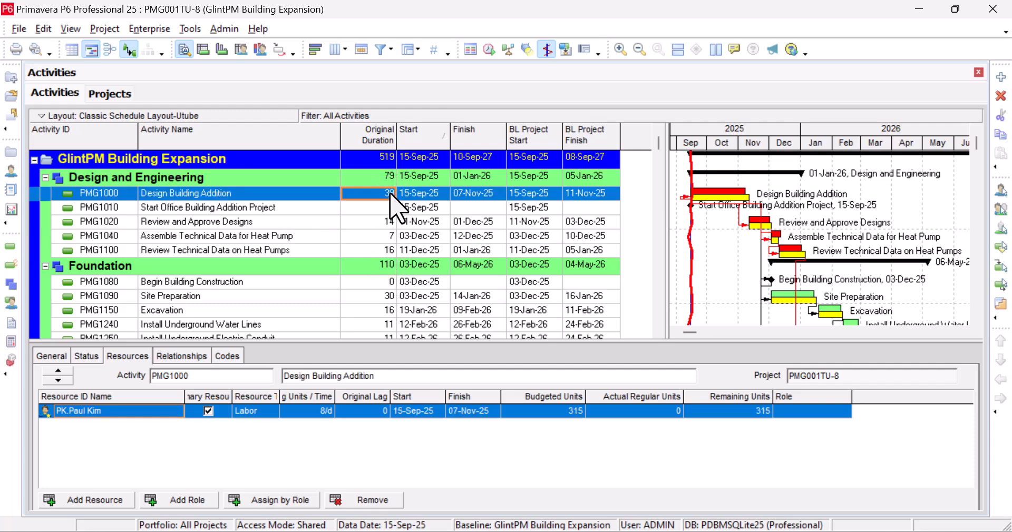
left_click(392, 223)
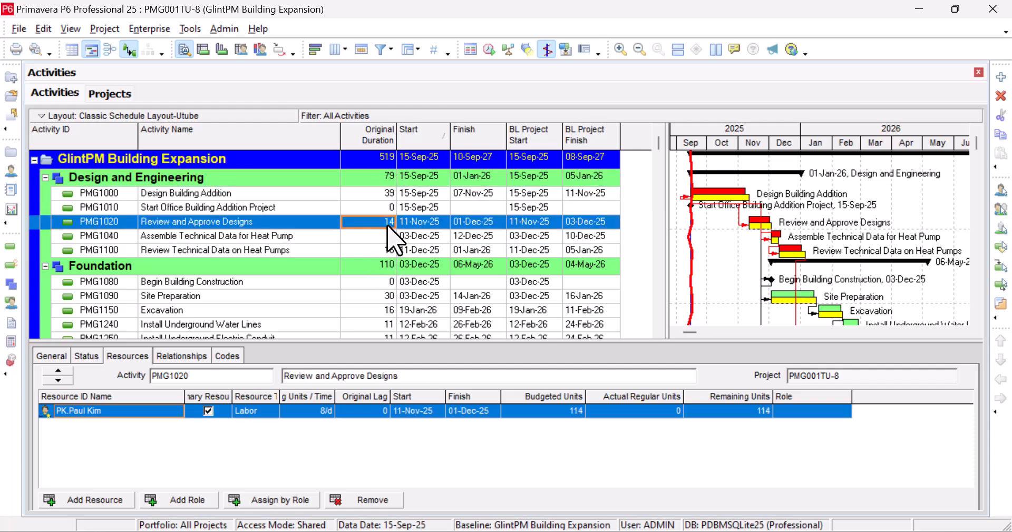
Add the BL Project Duration column right after Original Duration in the activity table and compare the two durations for PMG1040.
right_click(424, 129)
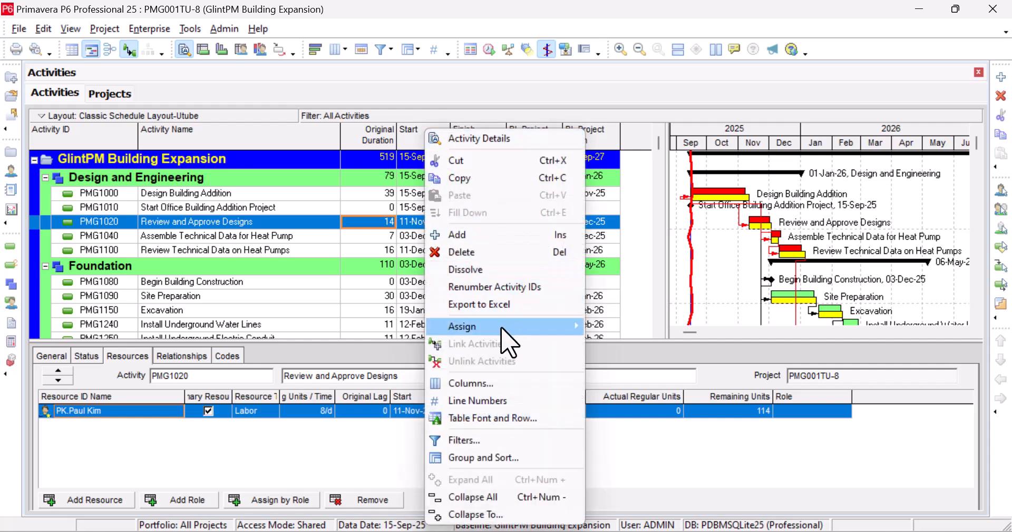
left_click(503, 393)
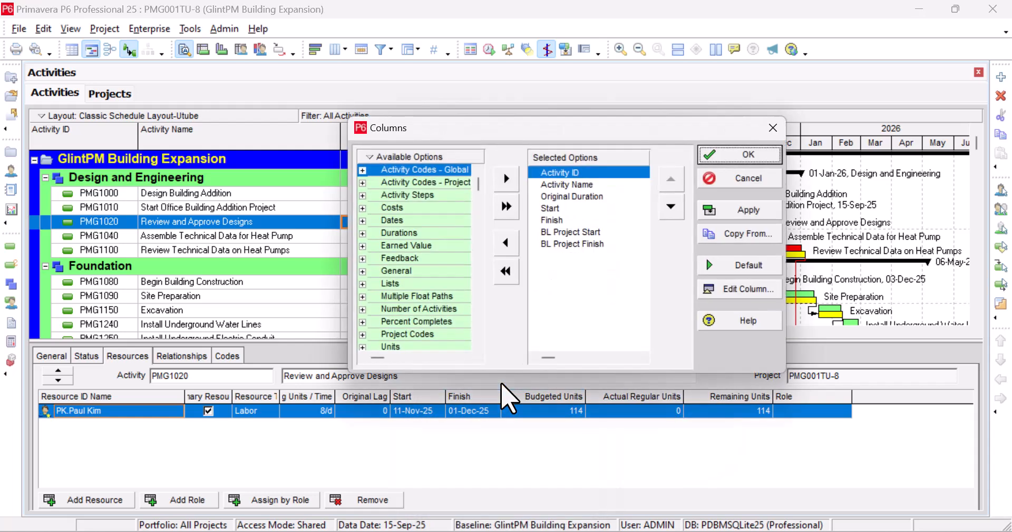
left_click(569, 244)
left_click(572, 196)
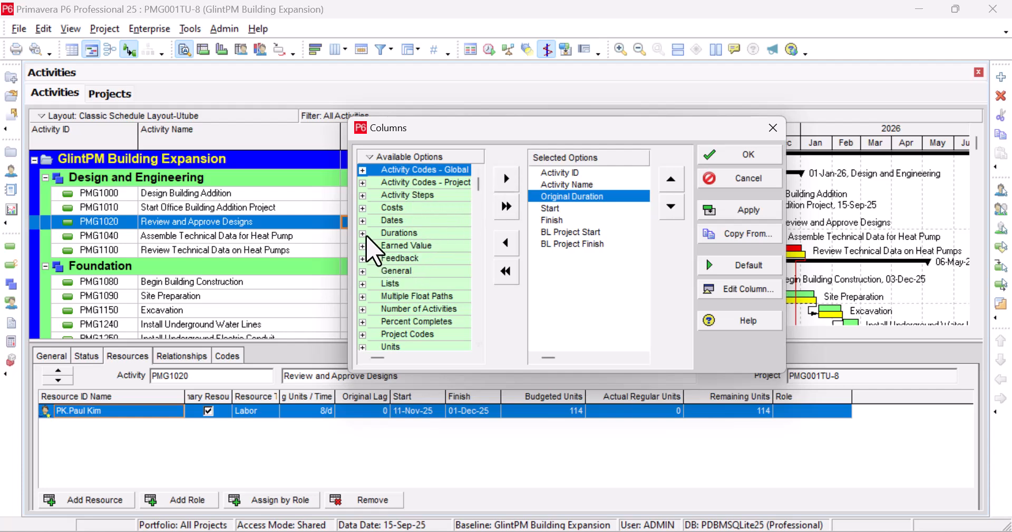
left_click(363, 233)
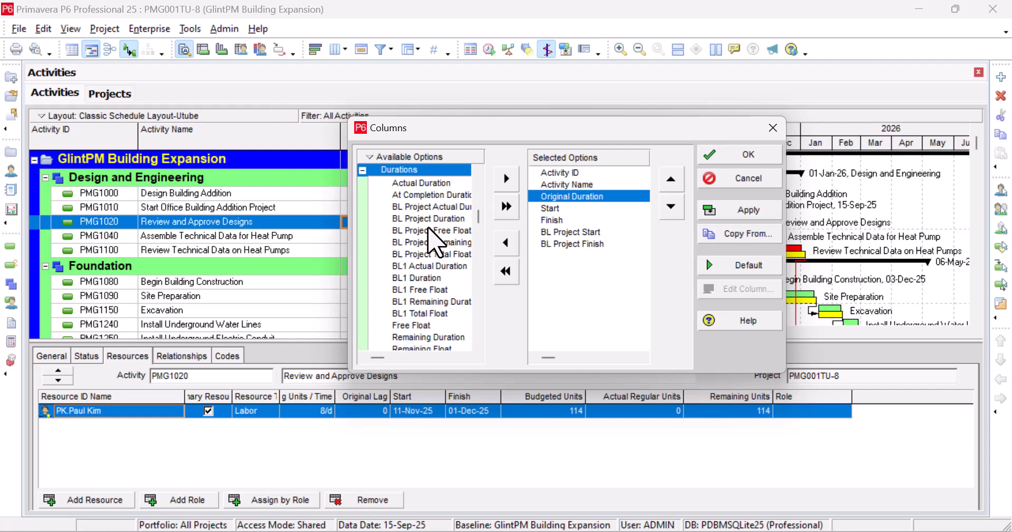
left_click(427, 220)
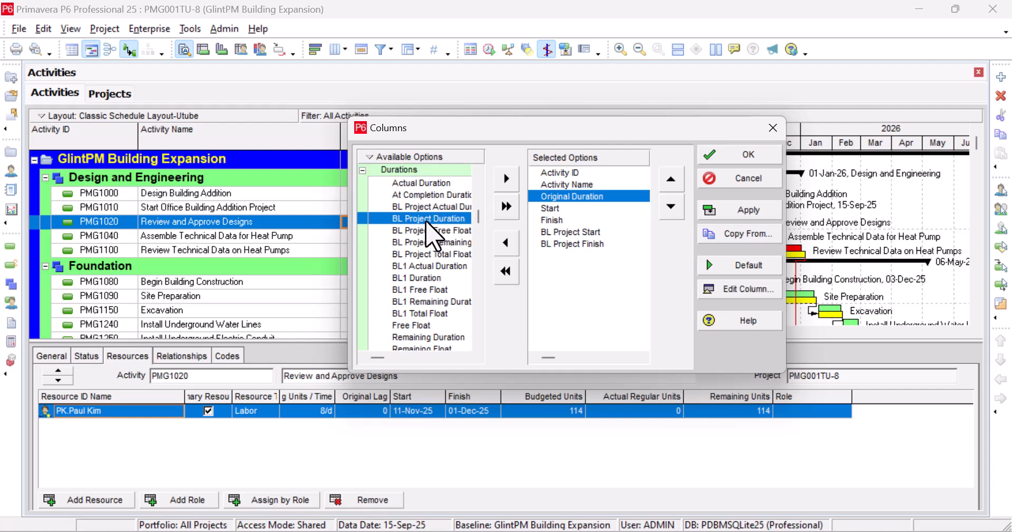
left_click(507, 179)
left_click(751, 156)
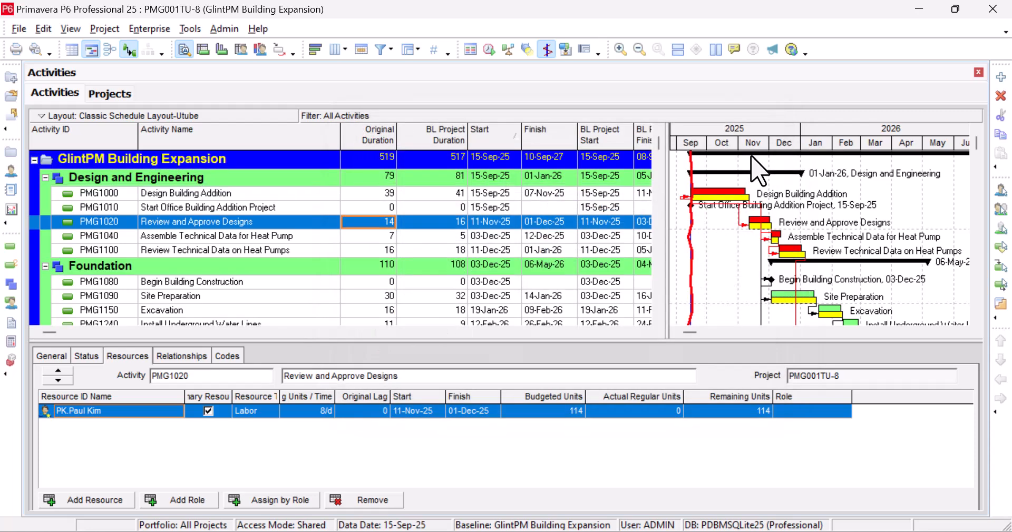
left_click(440, 237)
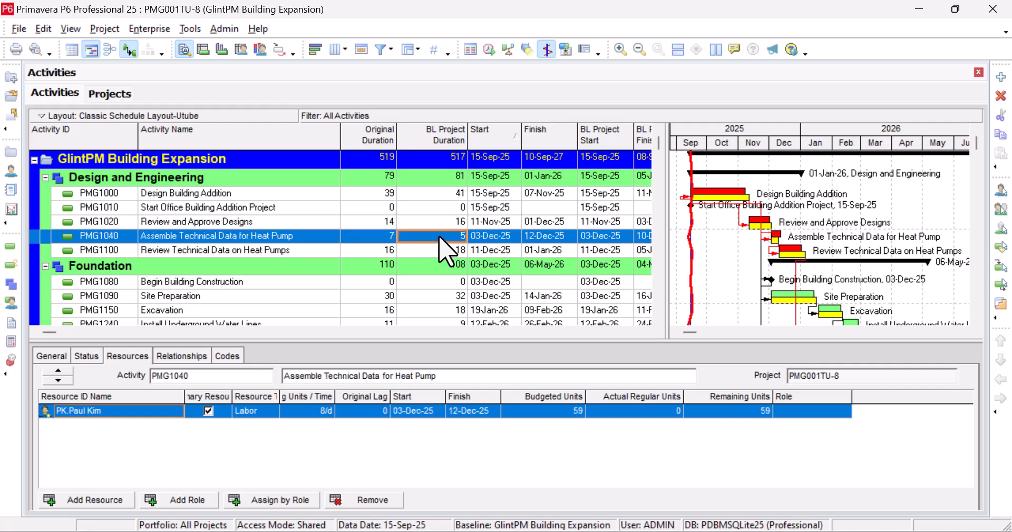
Compare Original Duration with BL Project Duration for PMG1000, PMG1040, PMG1100 and the Foundation and Structure activities.
left_click(452, 195)
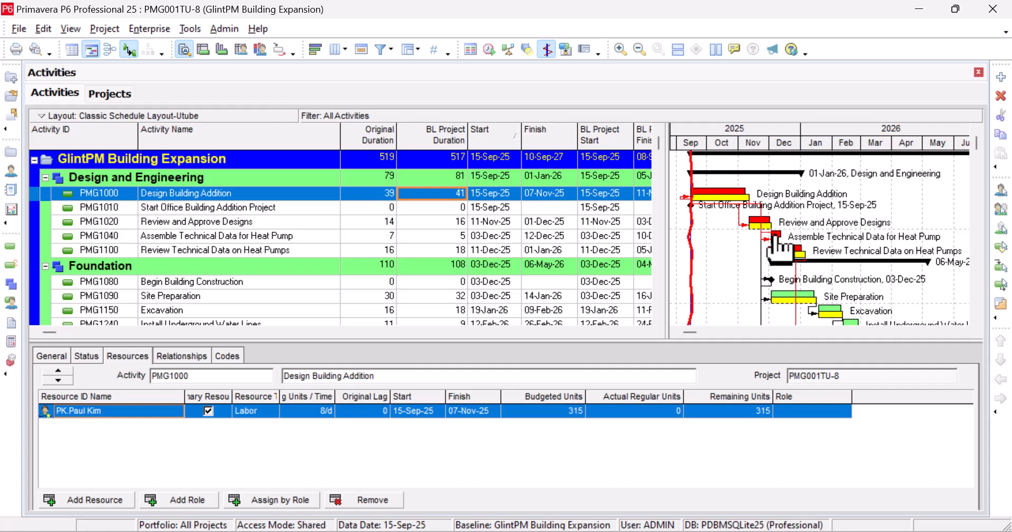
left_click(437, 240)
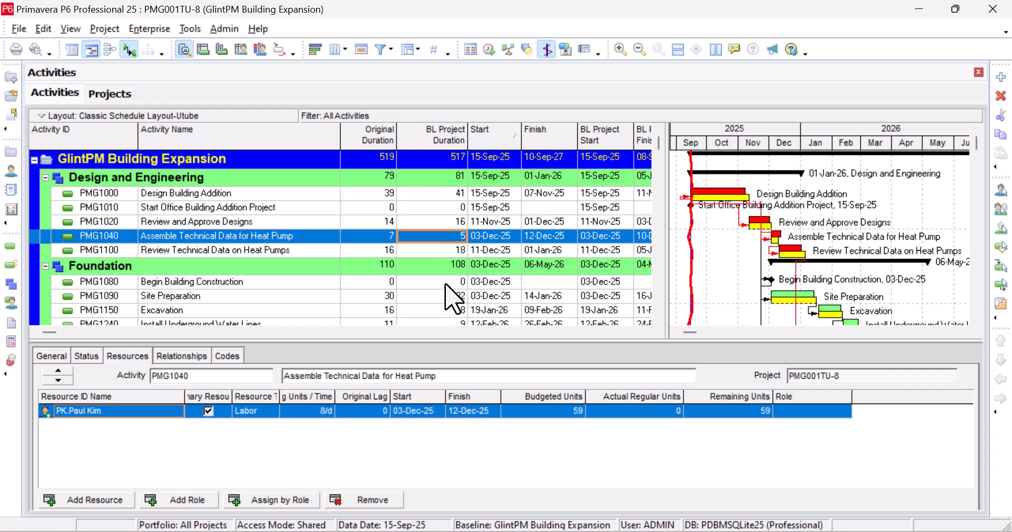
left_click(454, 252)
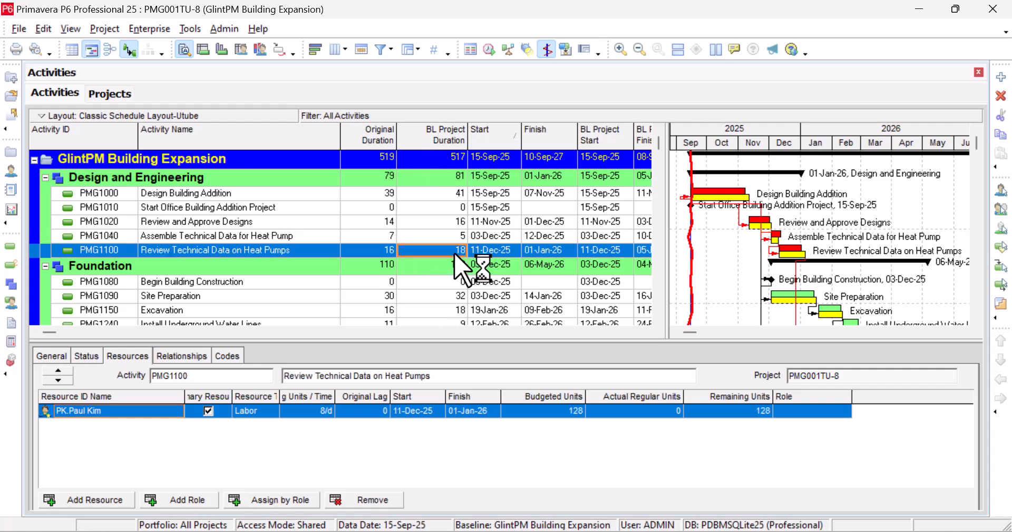
scroll(403, 265, "down", 3)
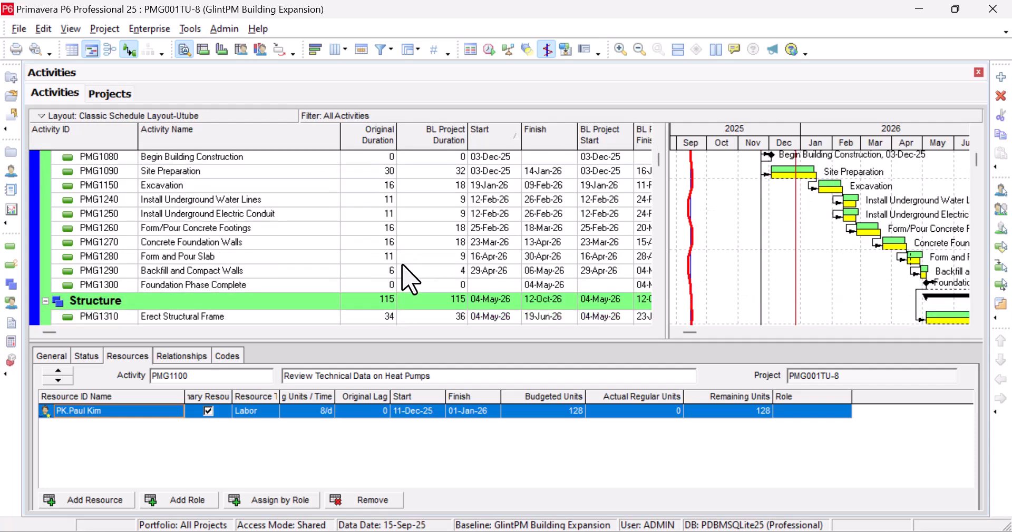
scroll(406, 269, "down", 1)
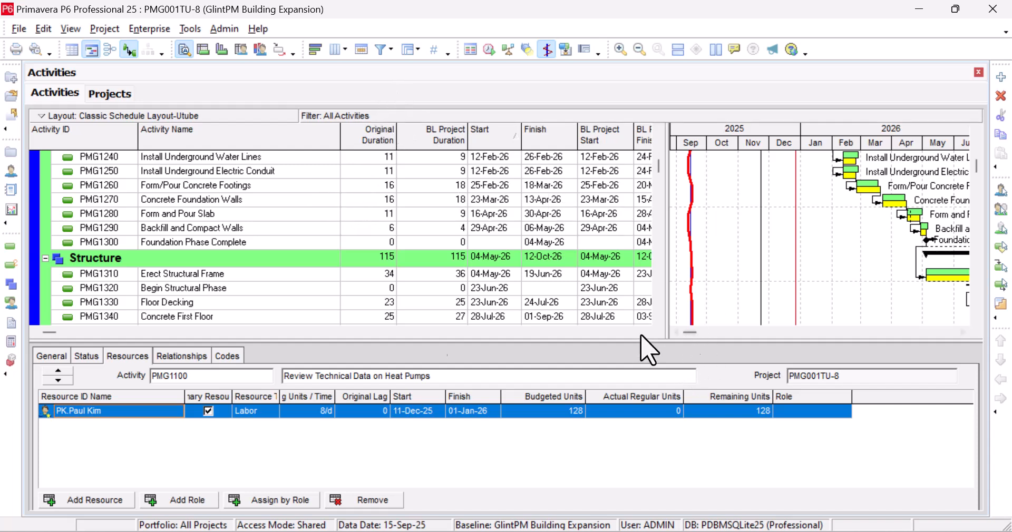
Shift the Gantt timescale to later dates, widen the activity table up to BL Project Finish, and narrow the Activity Name column.
left_click(964, 333)
left_click(964, 333)
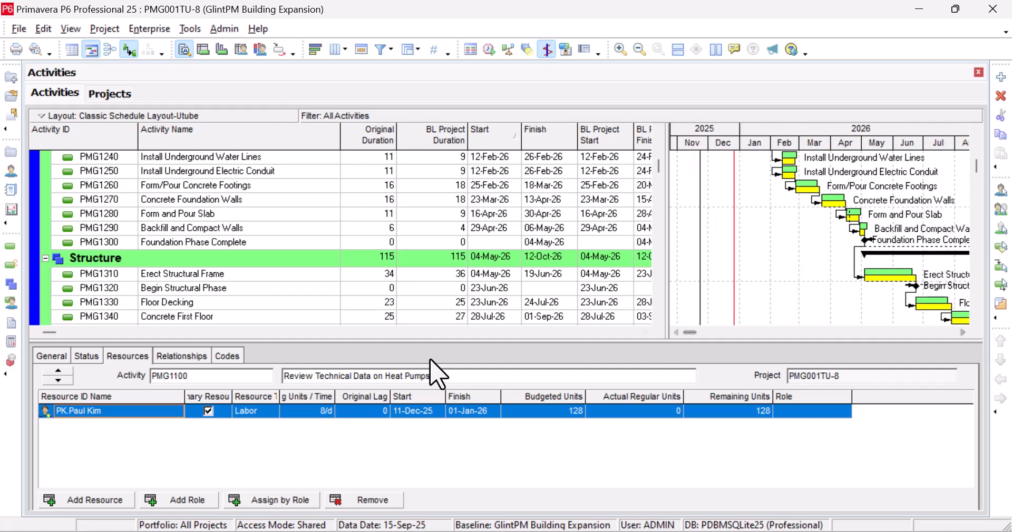
left_click(645, 332)
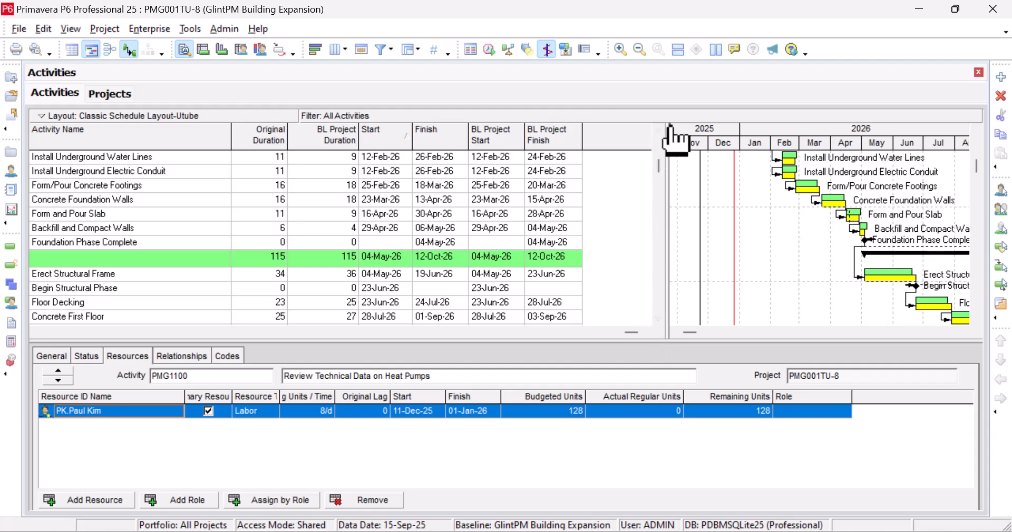
left_click_drag(671, 140, 701, 138)
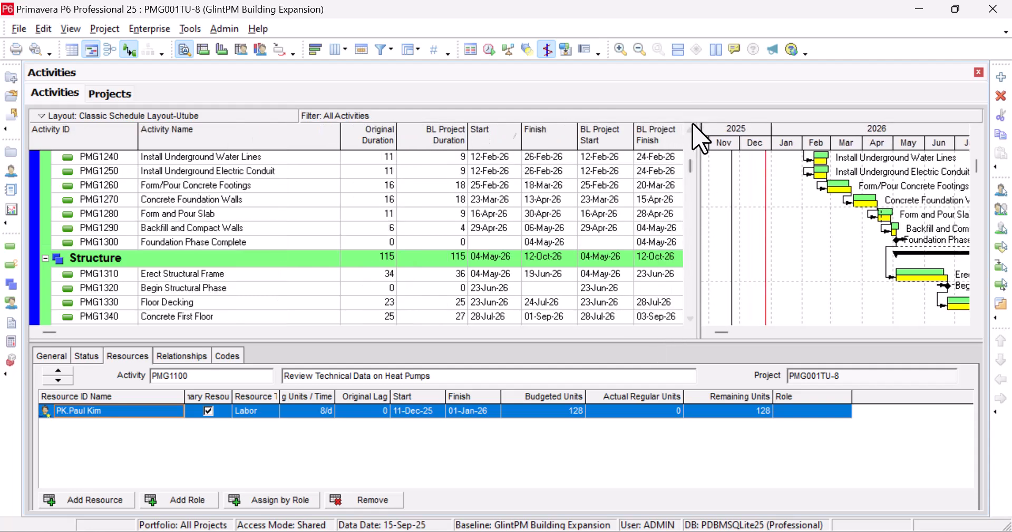
left_click_drag(341, 136, 274, 136)
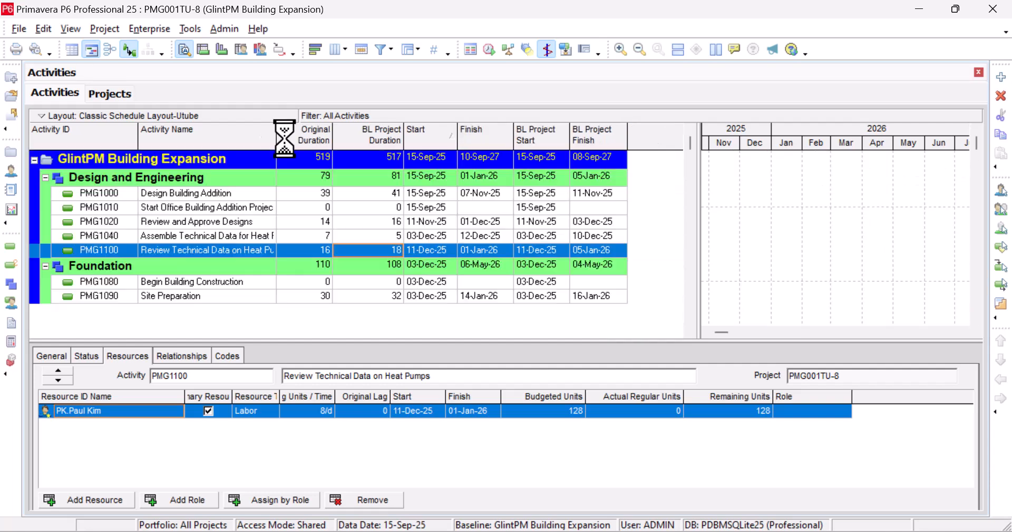
Remove BL Project Duration from the selected columns of the activity table.
right_click(643, 132)
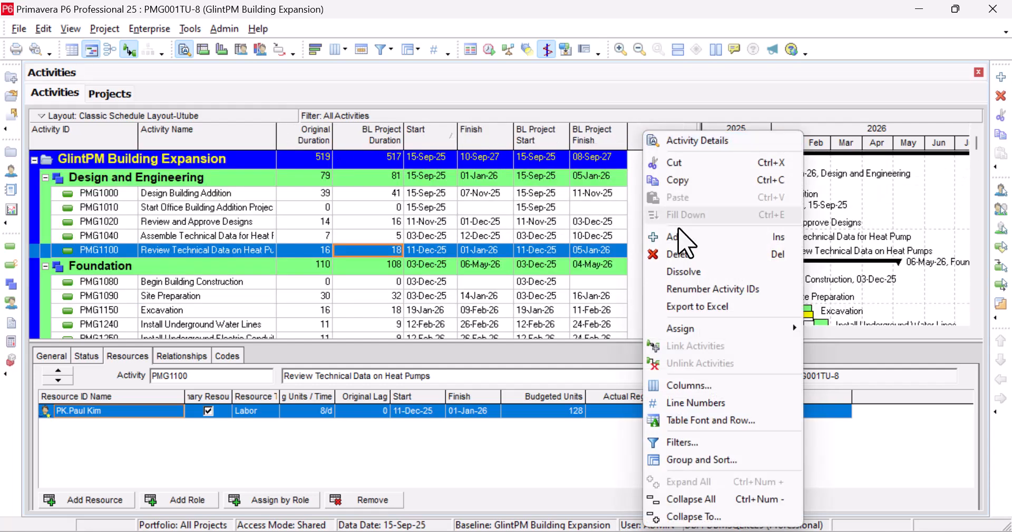
left_click(699, 386)
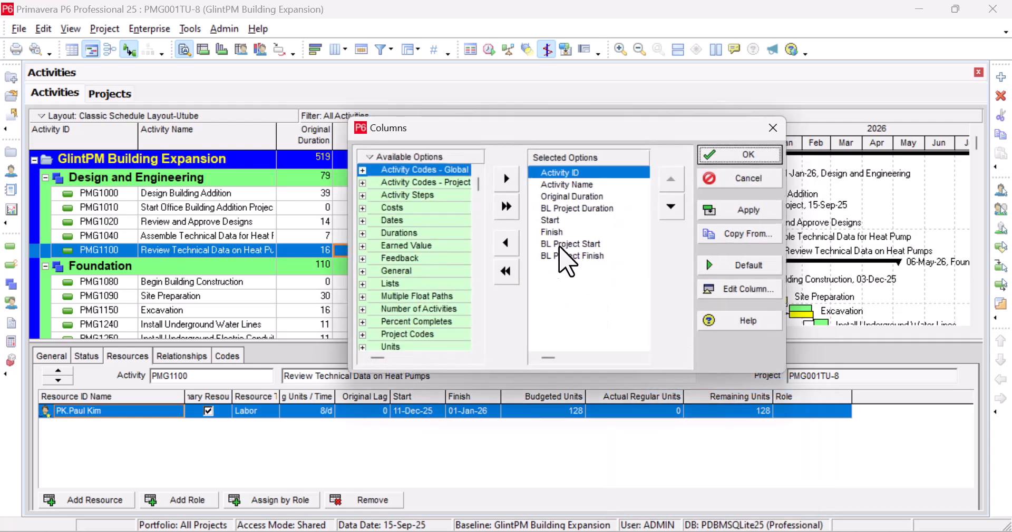
left_click(569, 208)
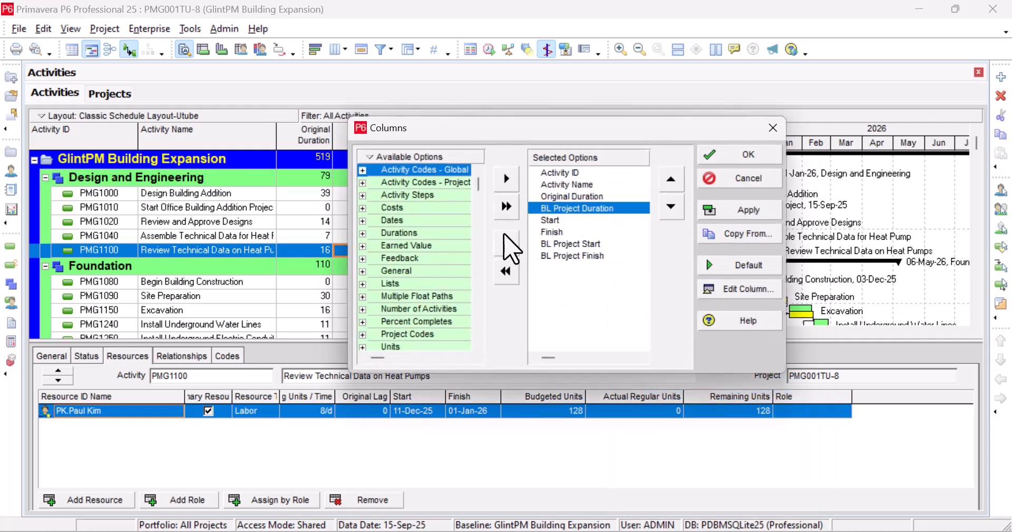
left_click(505, 244)
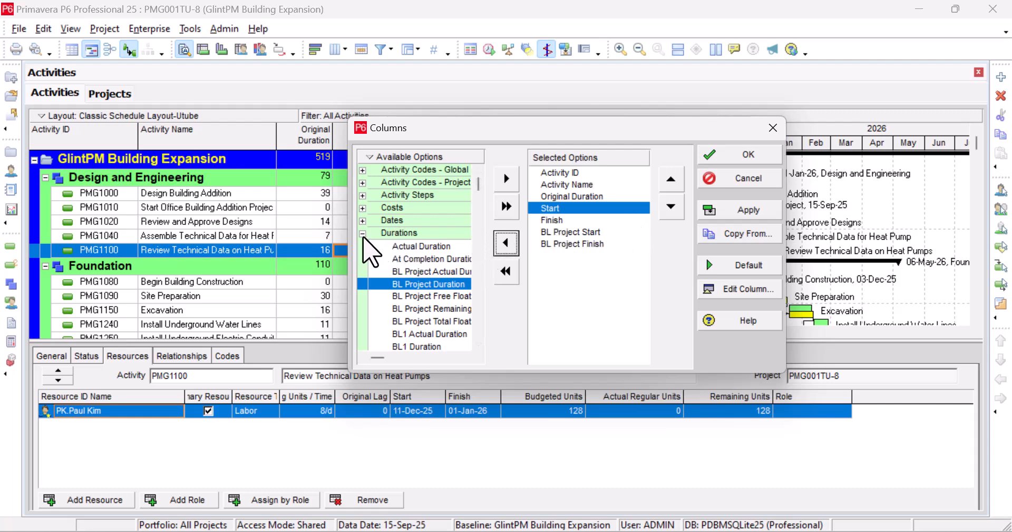
Add the Calendar column from the General category after BL Project Finish and apply the column selection.
left_click(363, 233)
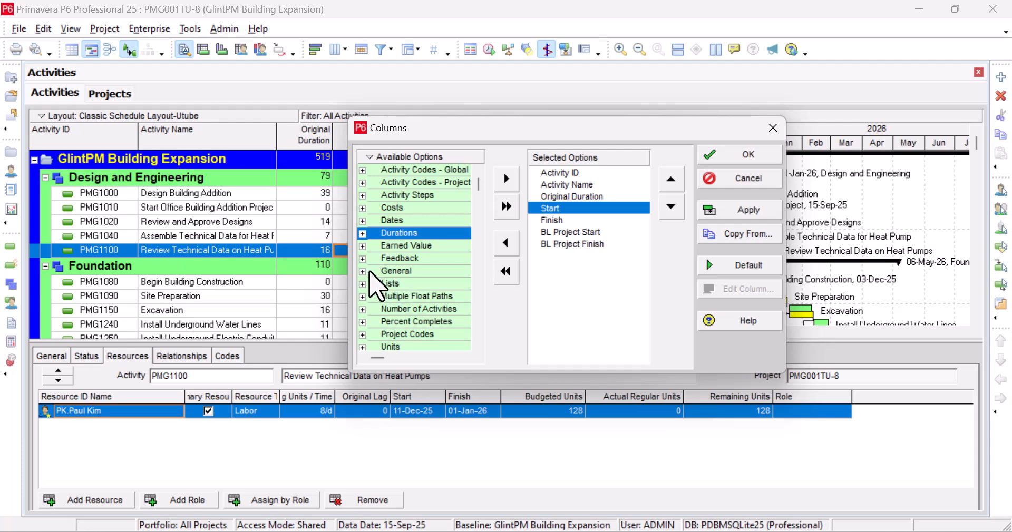
left_click(362, 271)
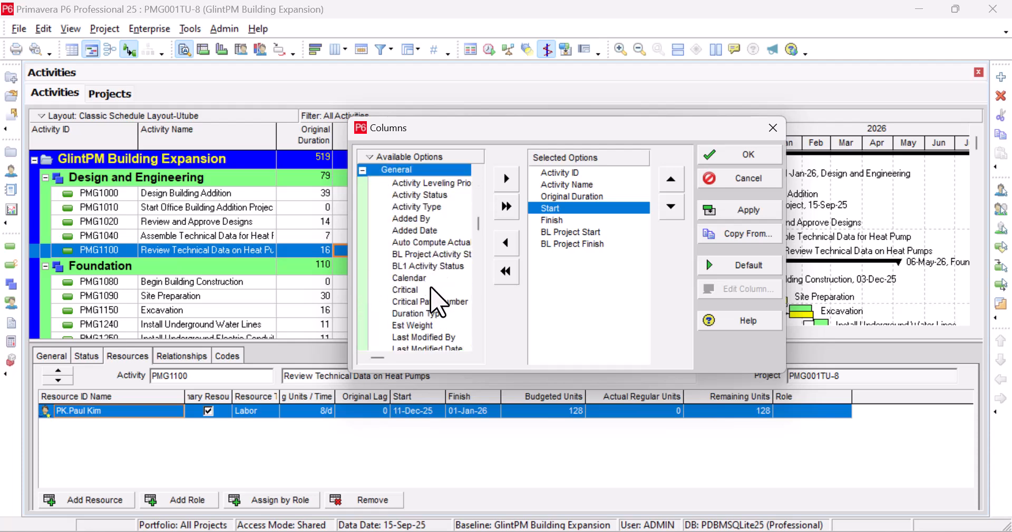
left_click(420, 278)
left_click(543, 244)
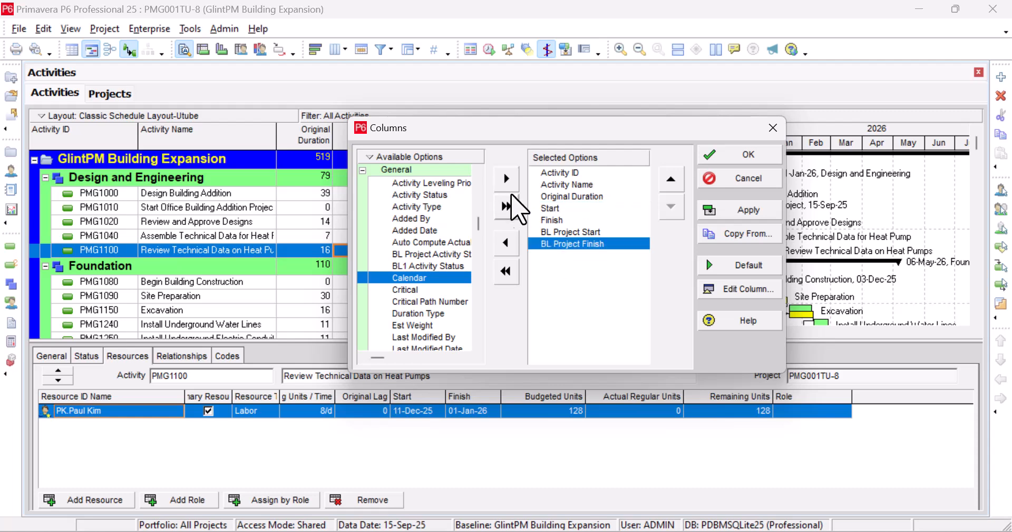
left_click(507, 179)
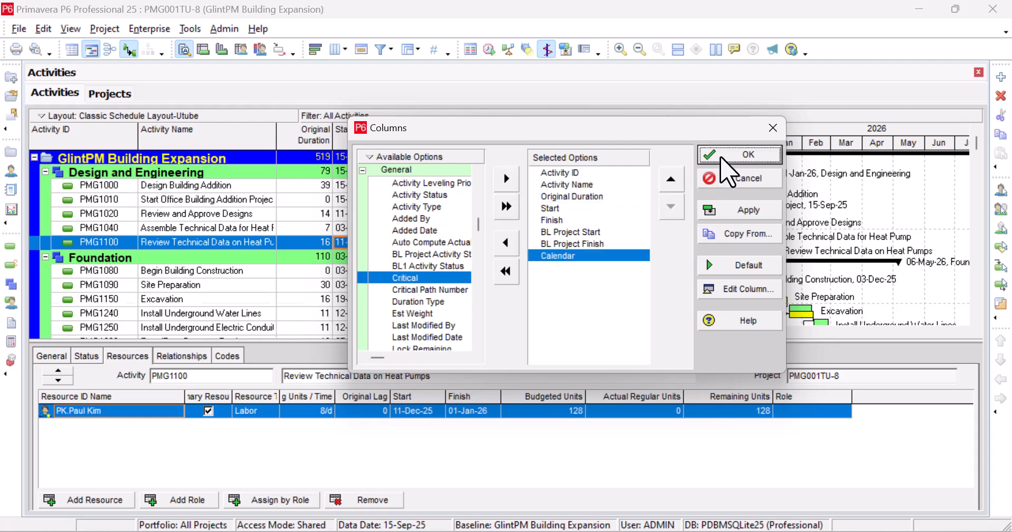
left_click(722, 157)
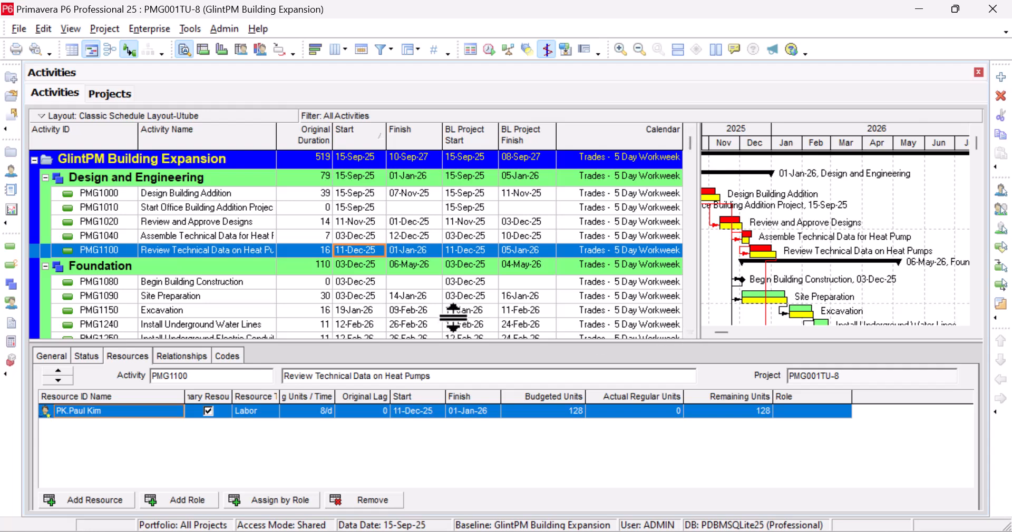
Examine which calendar is assigned to the activities, from Foundation down to the Floor and Carpeting, Carpentry and Paint groups.
left_click(522, 297)
scroll(548, 311, "down", 1)
scroll(596, 327, "up", 1)
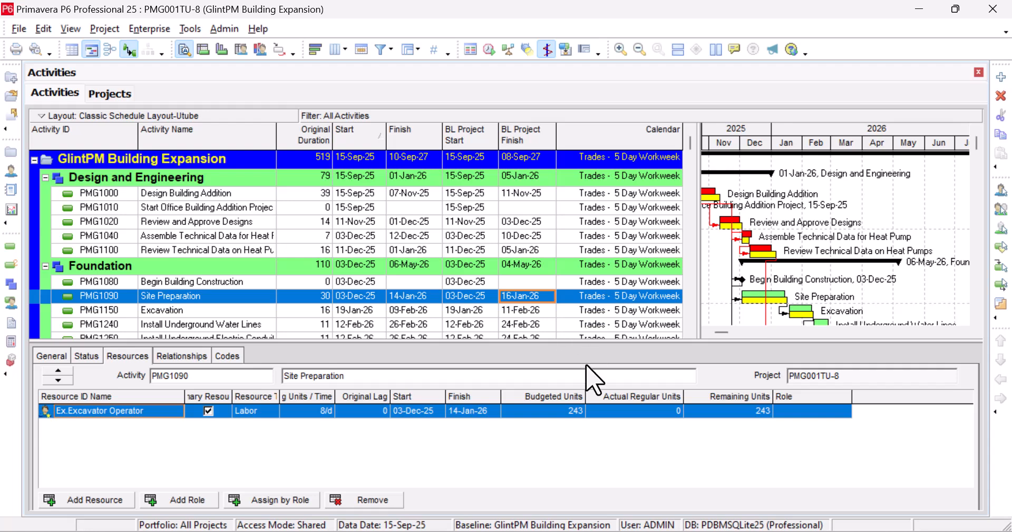
scroll(622, 216, "down", 4)
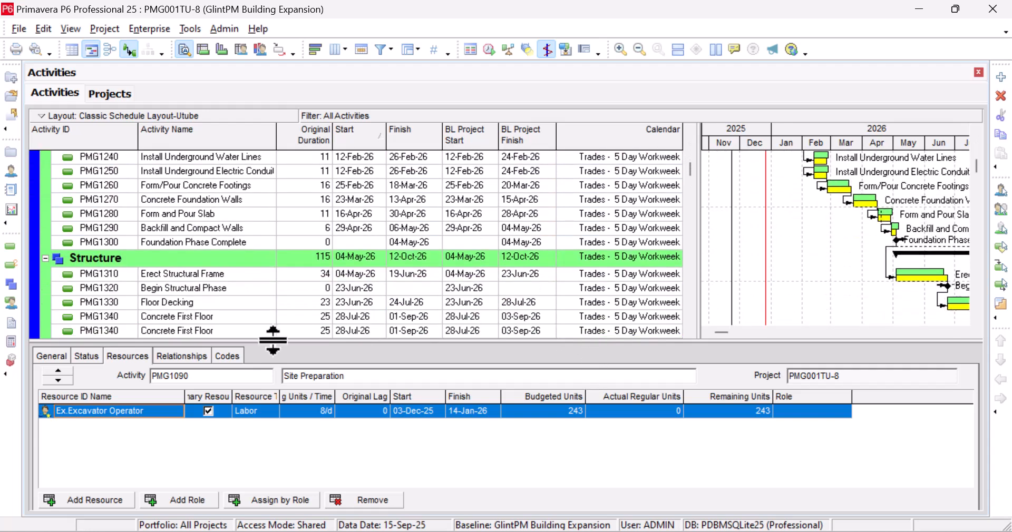
scroll(307, 297, "down", 2)
scroll(307, 298, "down", 8)
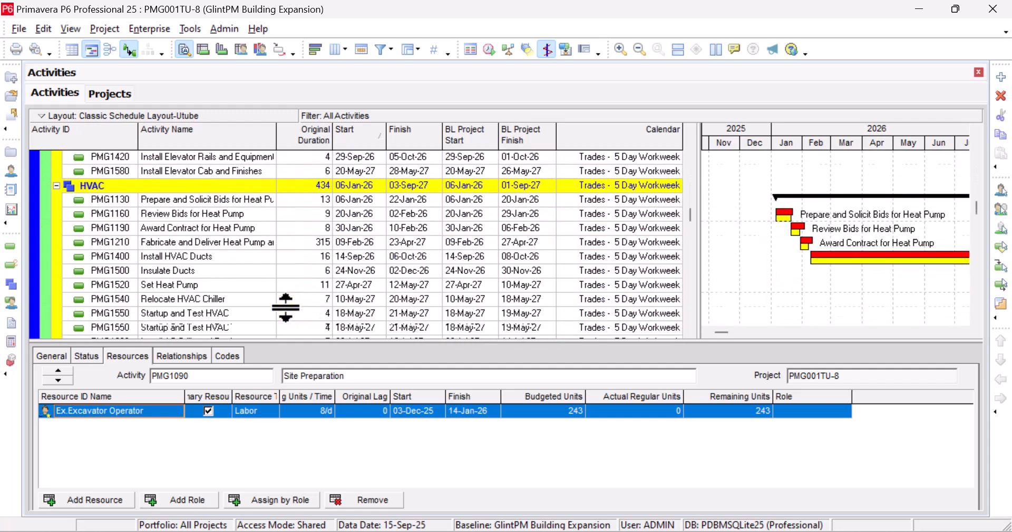
left_click(649, 331)
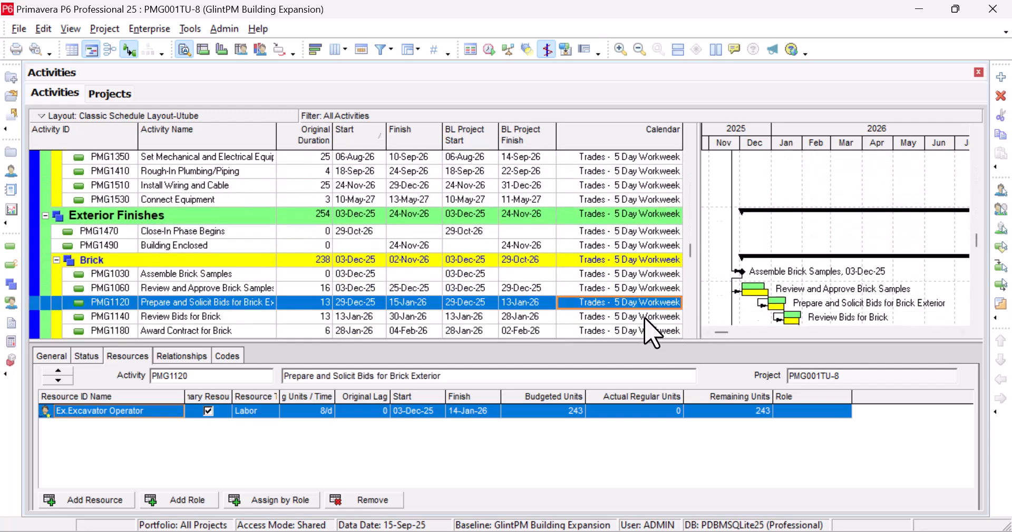
scroll(646, 321, "down", 9)
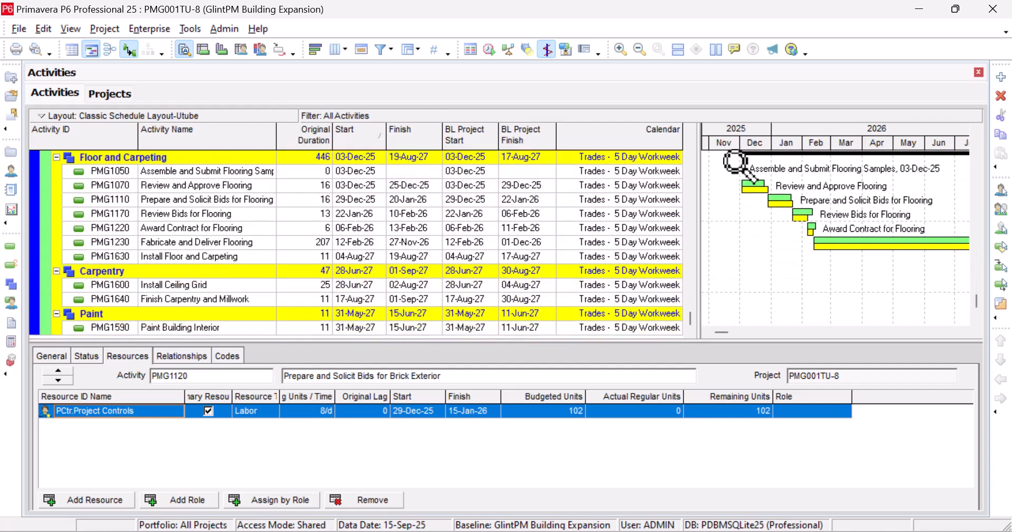
Widen the activity table, recheck the calendar assignments across all project phases, and narrow the Calendar column slightly.
left_click_drag(699, 132, 748, 133)
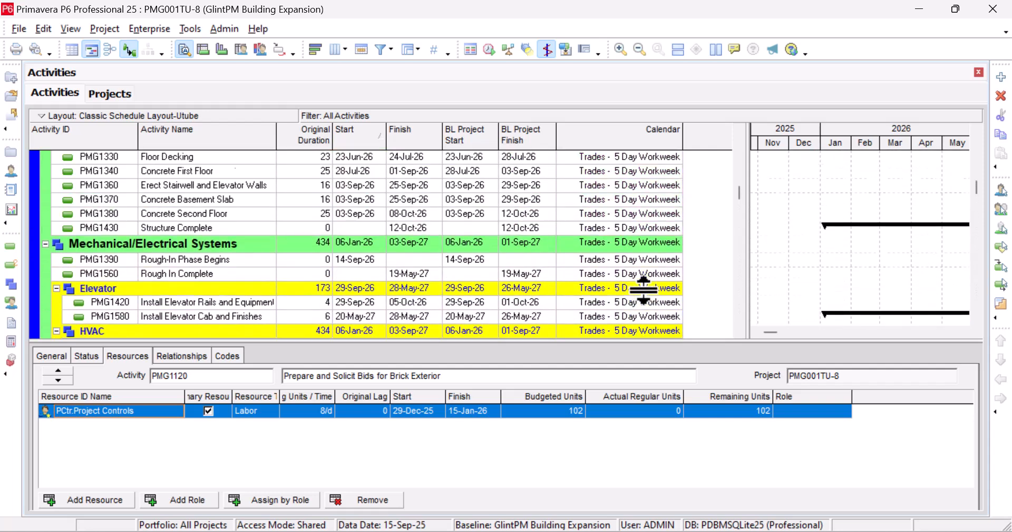
scroll(665, 234, "up", 3)
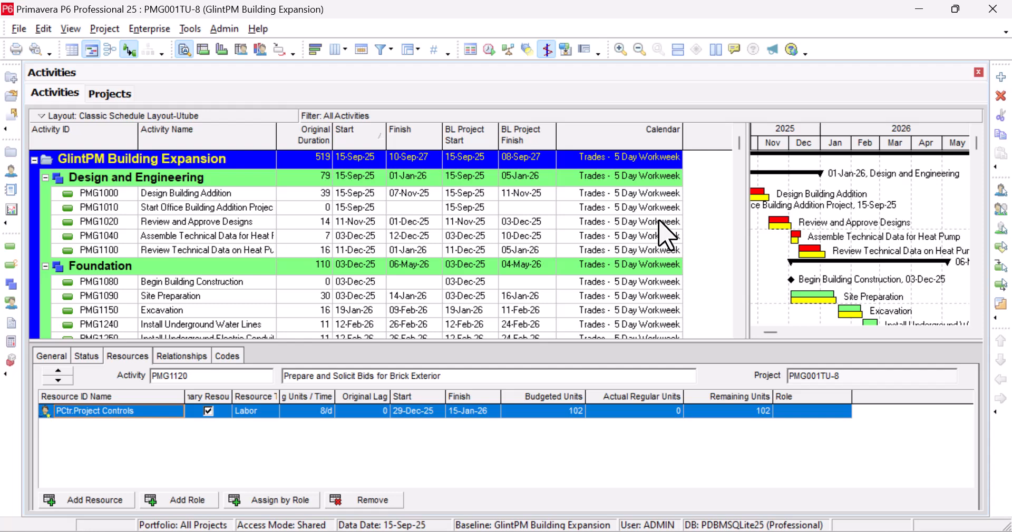
scroll(667, 234, "down", 4)
scroll(667, 273, "down", 15)
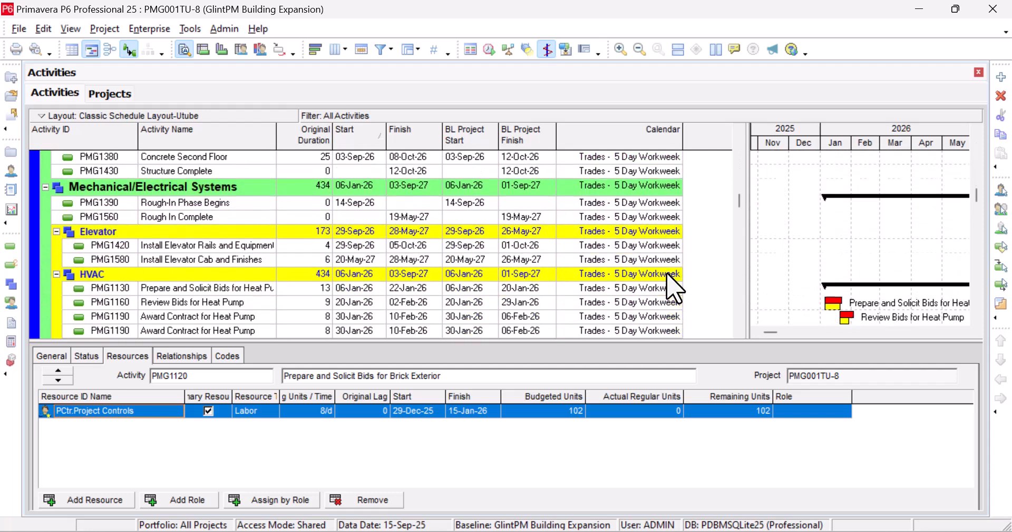
scroll(674, 289, "down", 15)
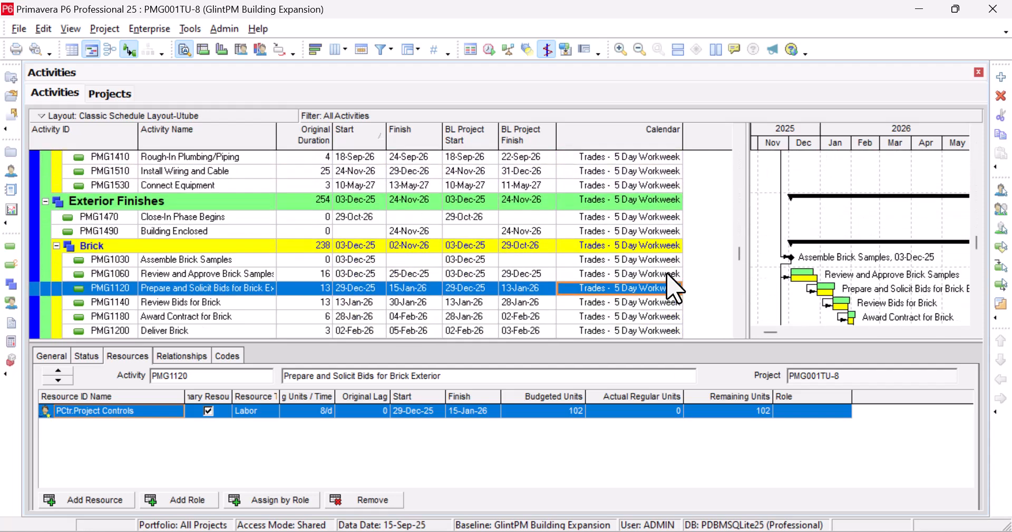
scroll(674, 288, "down", 10)
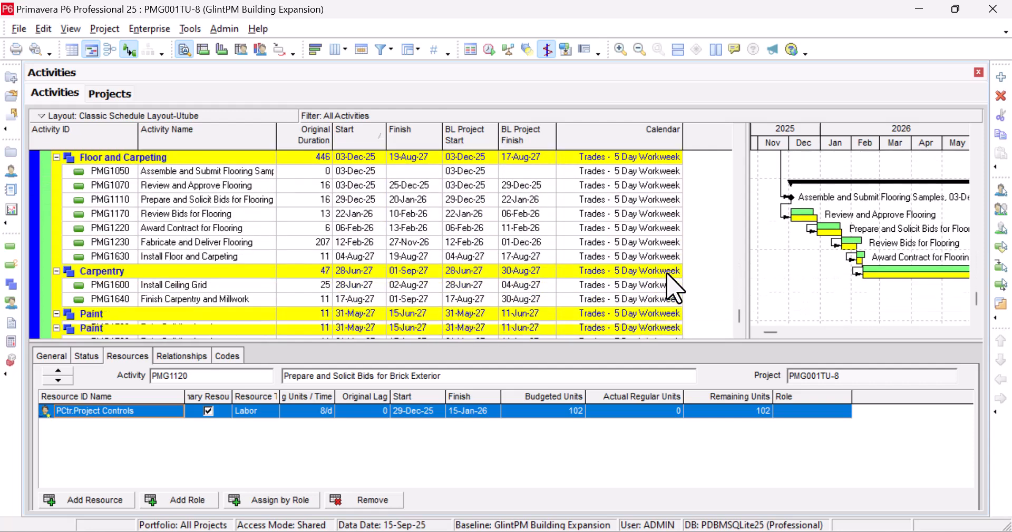
left_click_drag(740, 321, 736, 119)
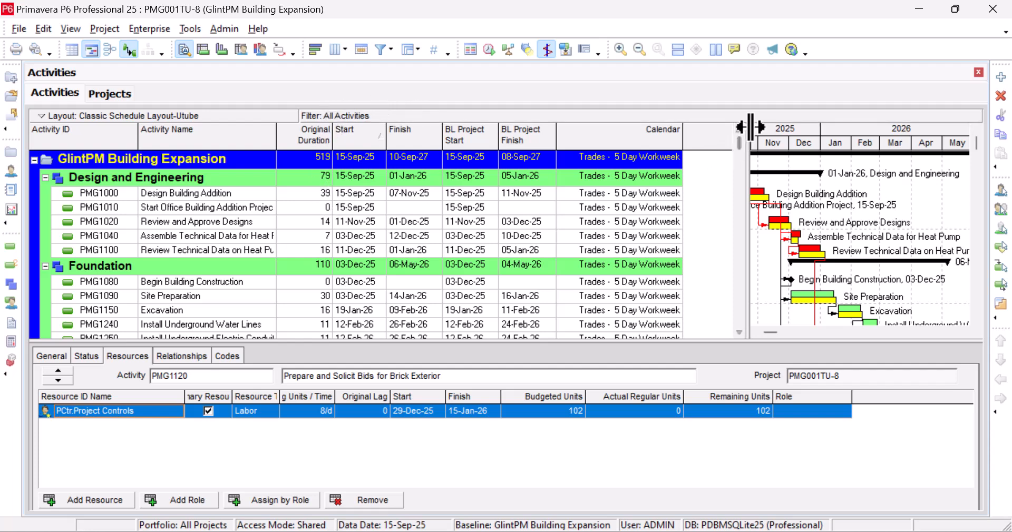
mouse_move(682, 133)
left_mouse_down()
mouse_move(639, 140)
mouse_move(664, 138)
left_mouse_up()
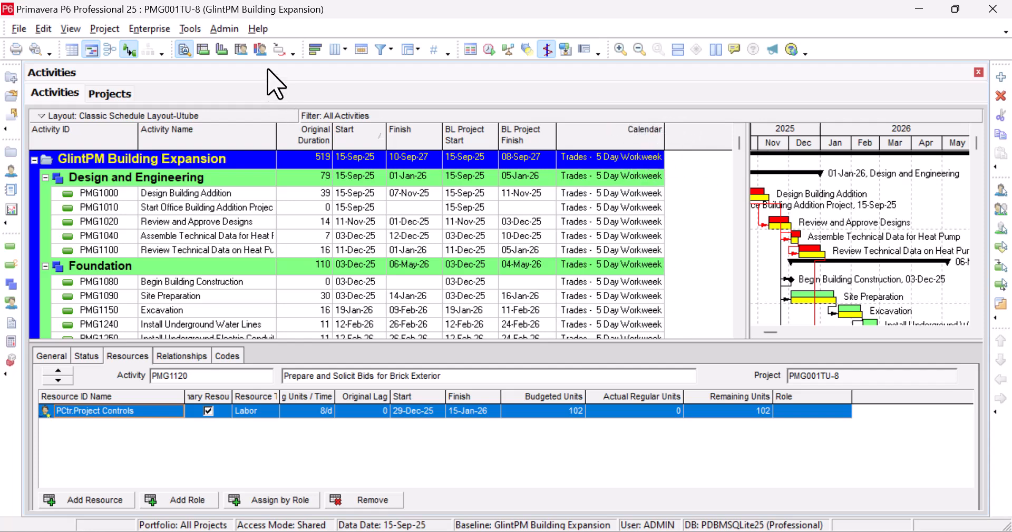
View the list of saved global changes and close it without applying any.
left_click(190, 30)
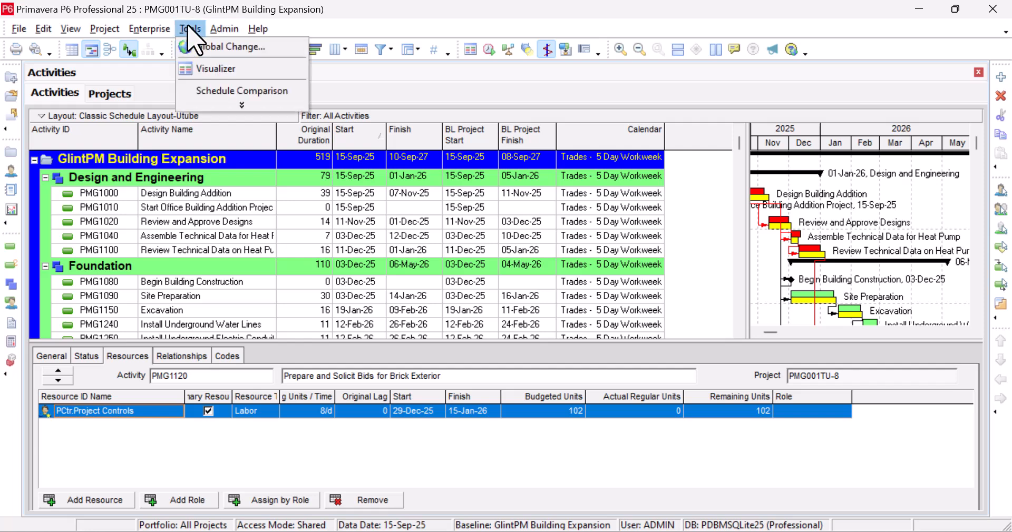
left_click(220, 49)
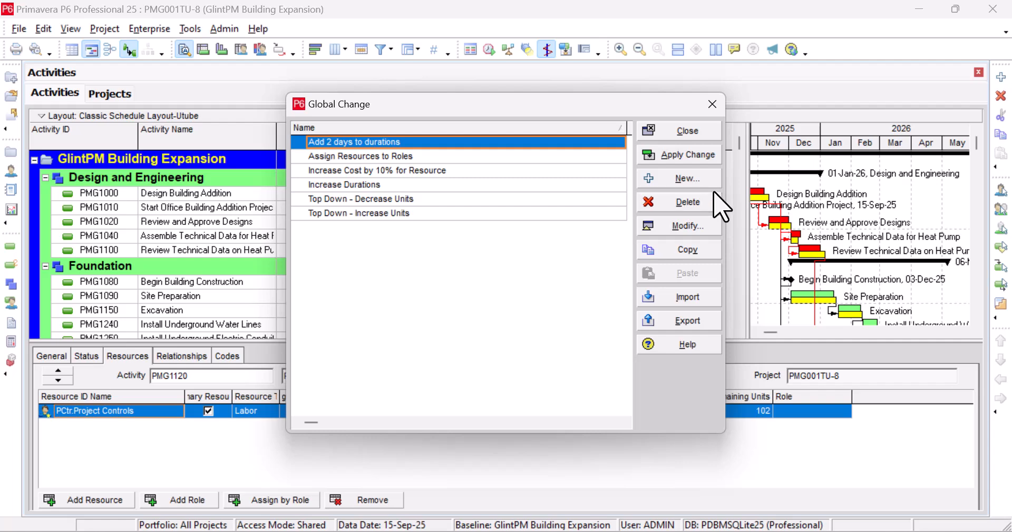
left_click(712, 104)
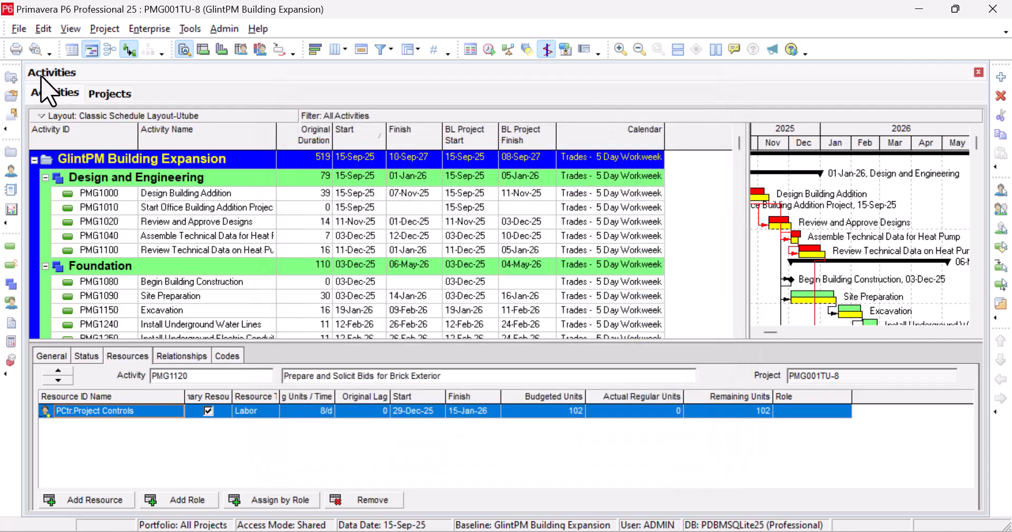
Examine the global calendars, including Corporate - Standard Full Time, Trades - 5 Day Workweek and Tutorial, and close the list without editing any.
left_click(149, 29)
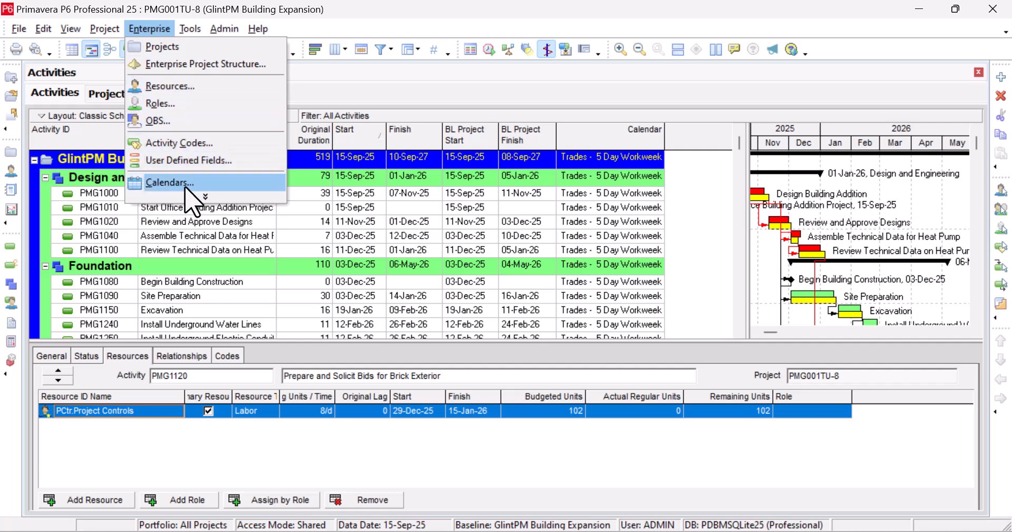
left_click(164, 183)
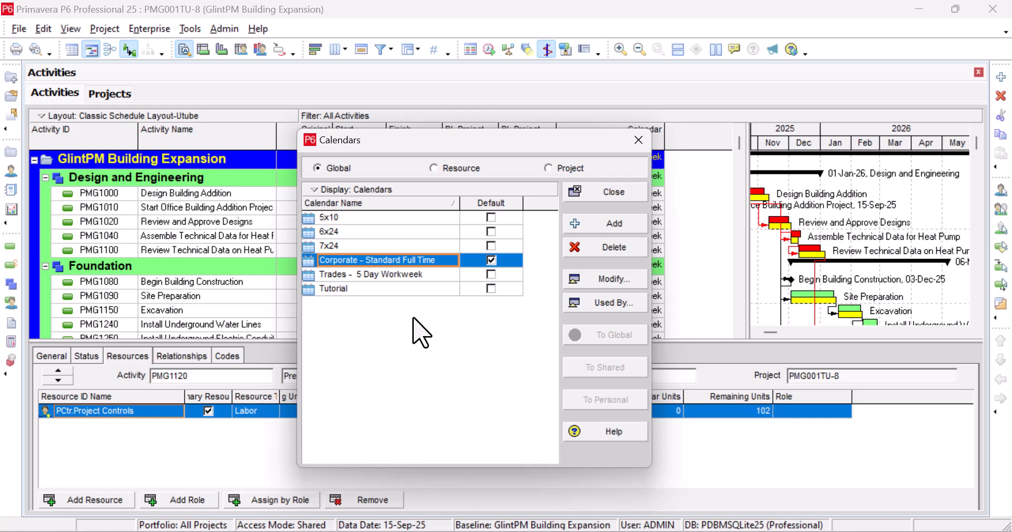
left_click(420, 275)
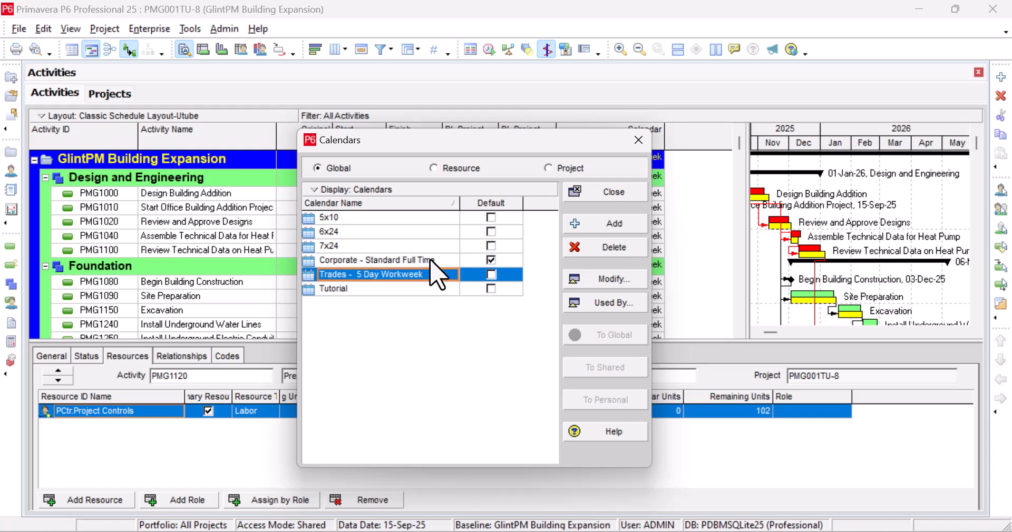
left_click(432, 260)
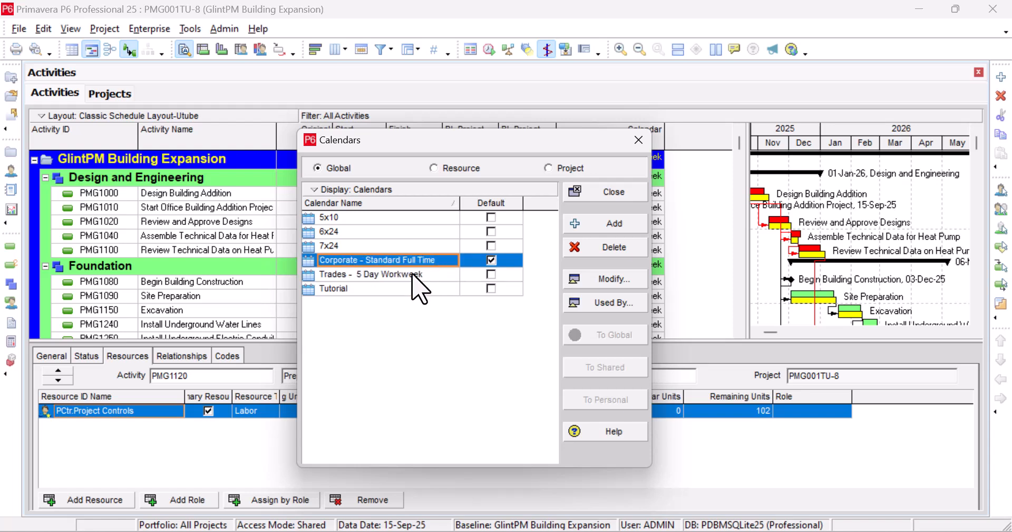
left_click(417, 275)
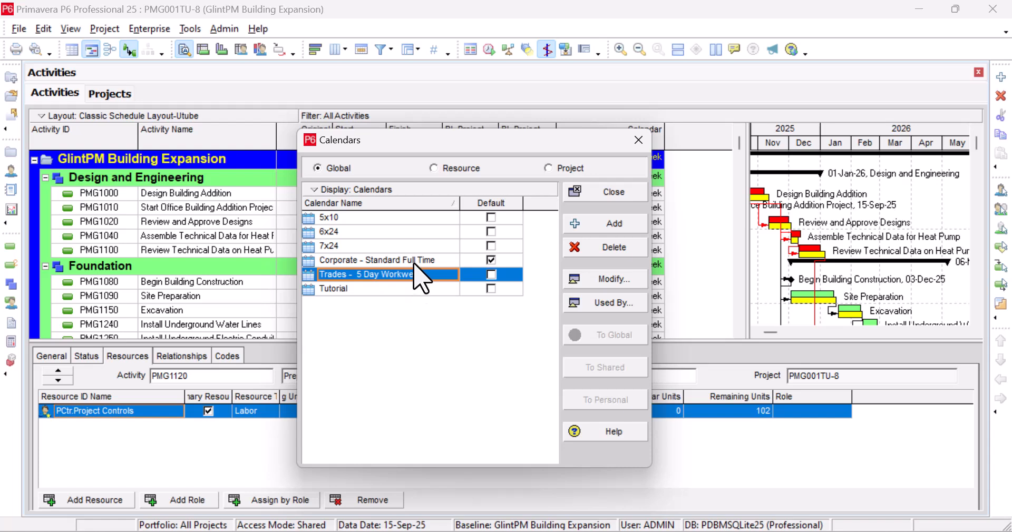
left_click(416, 260)
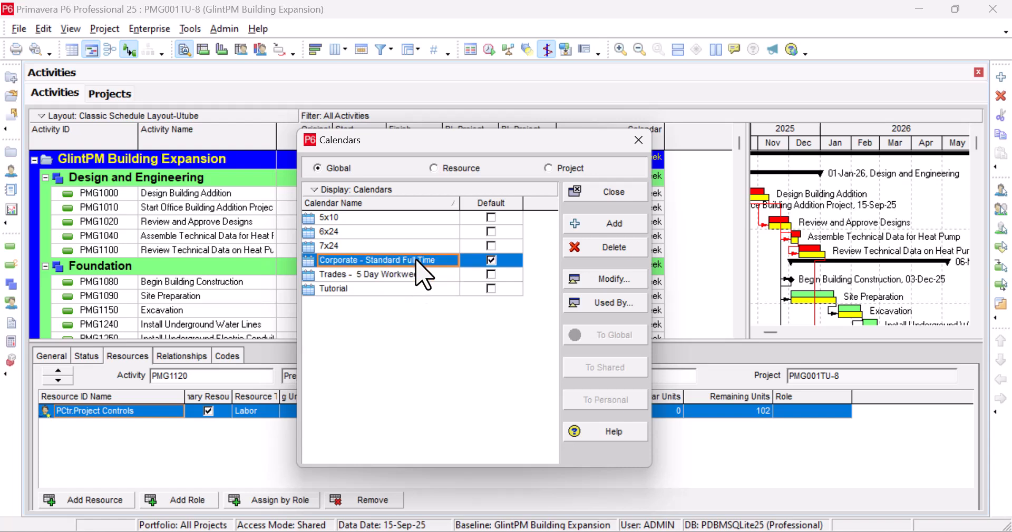
left_click(405, 287)
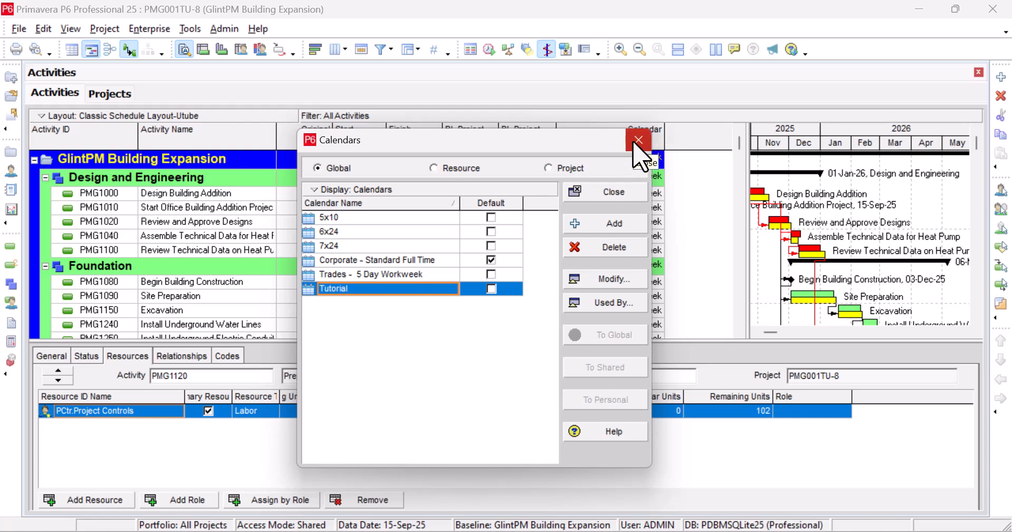
left_click(639, 153)
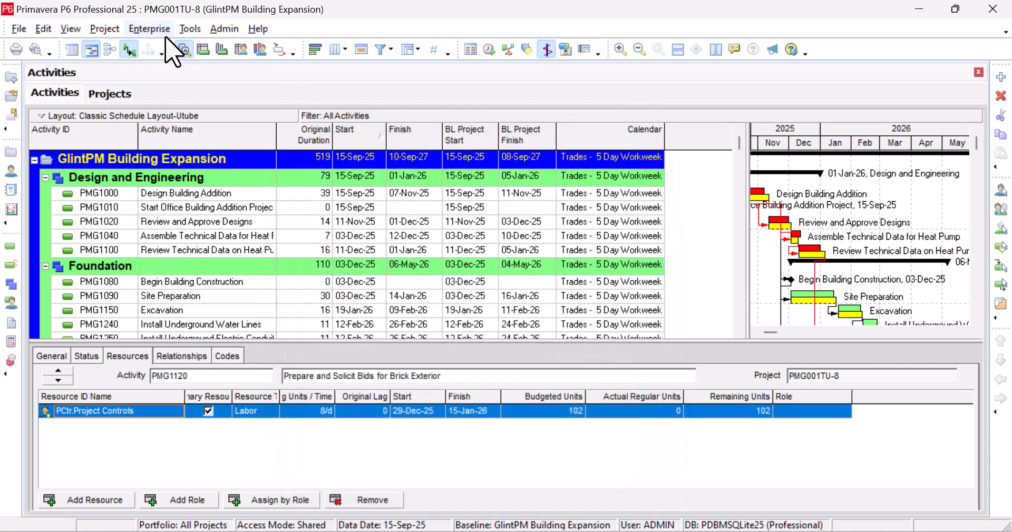
left_click(147, 29)
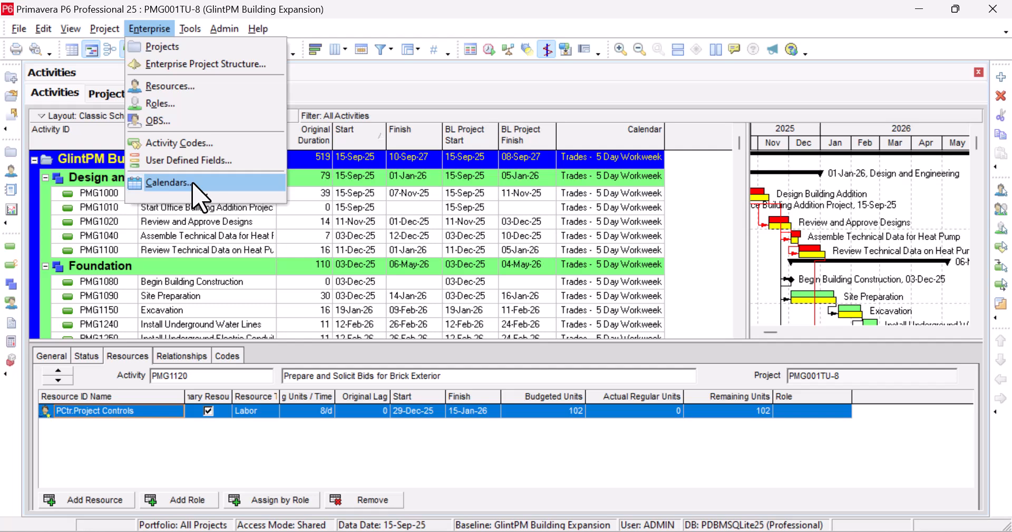
left_click(168, 183)
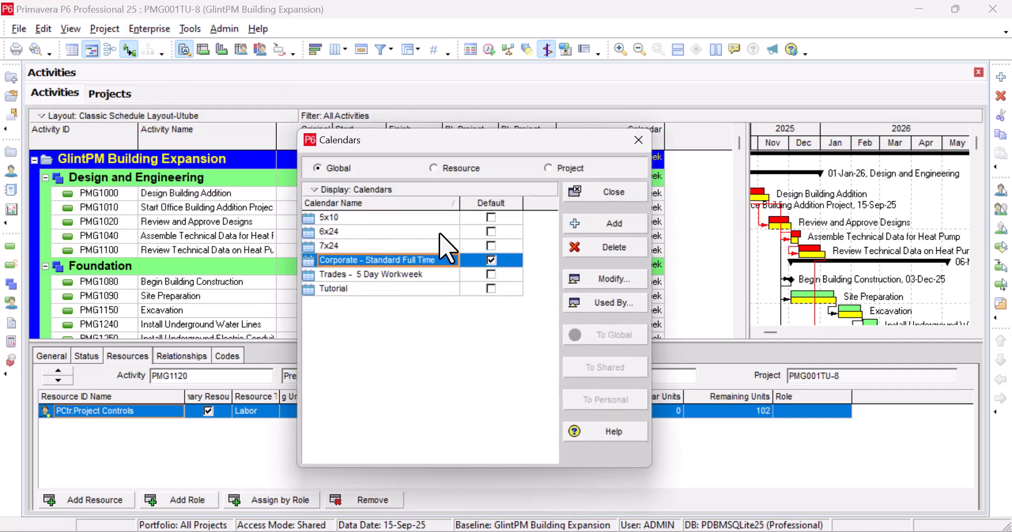
left_click(638, 142)
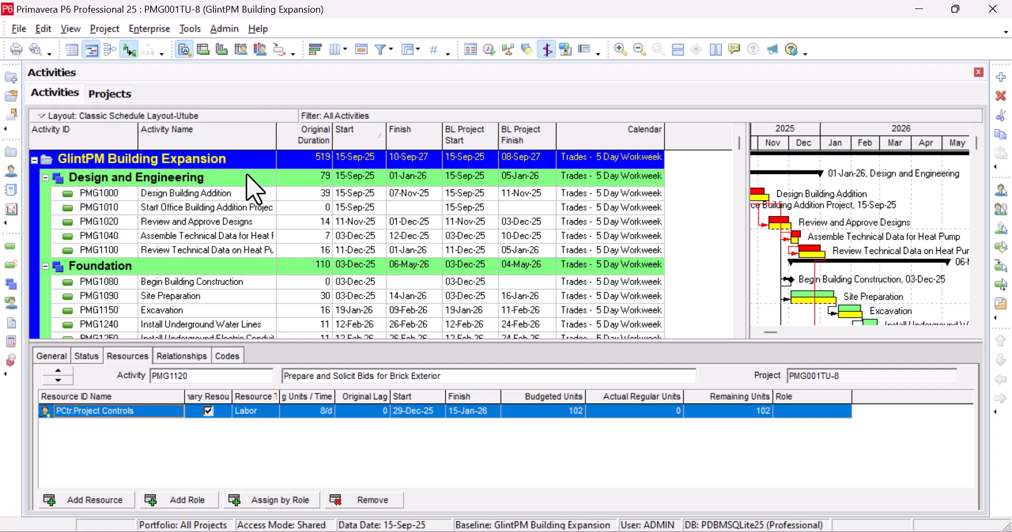
Create a new global change named Tutorial Calendar, keeping Activities as its subject area.
left_click(156, 33)
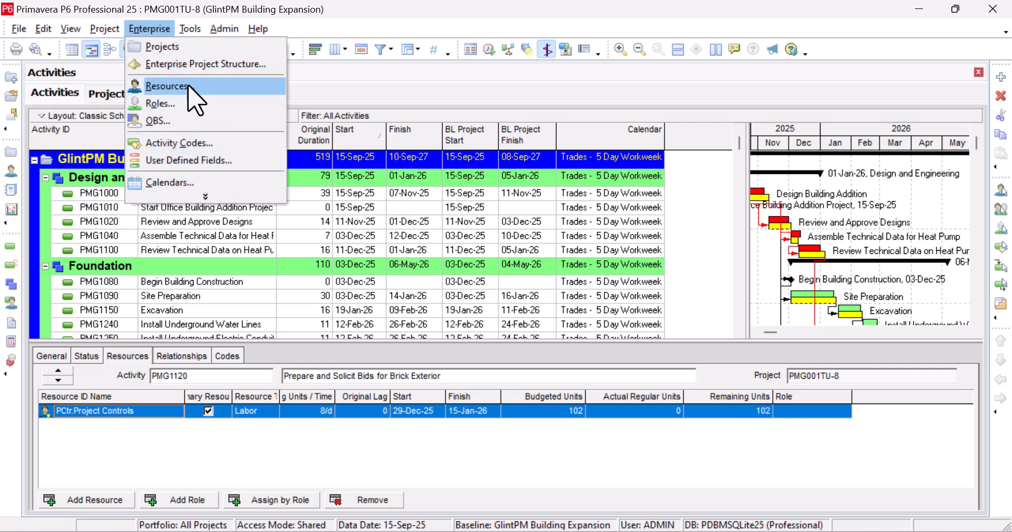
left_click(188, 30)
left_click(188, 30)
left_click(221, 49)
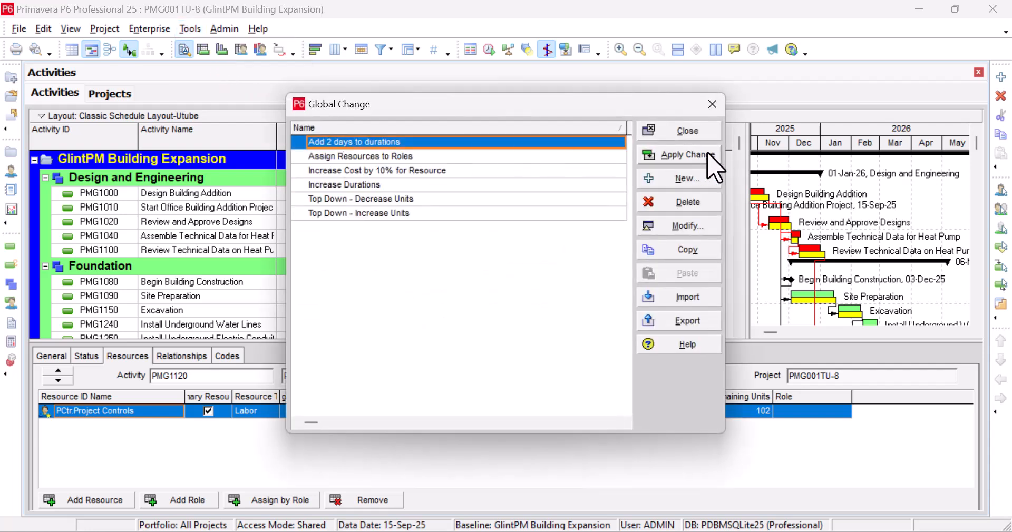
left_click(691, 181)
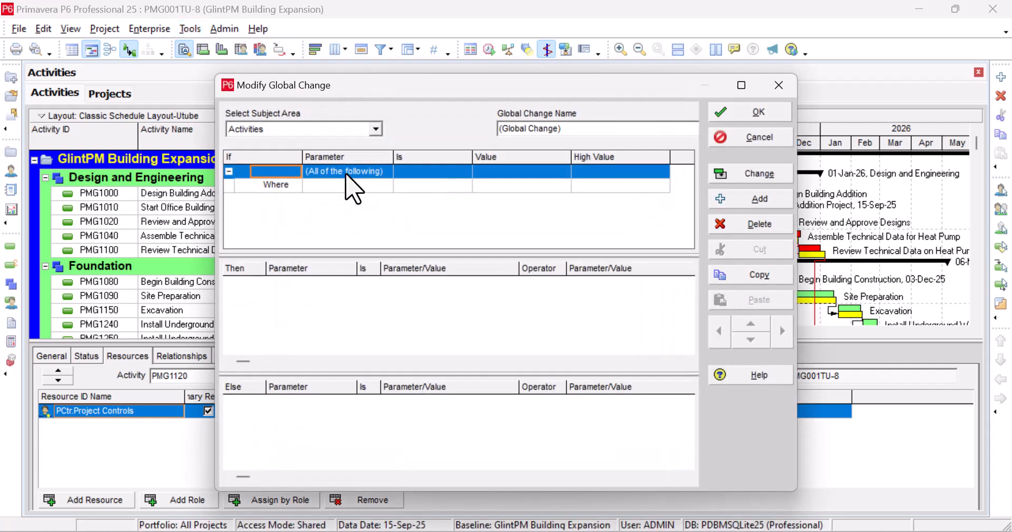
left_click(376, 129)
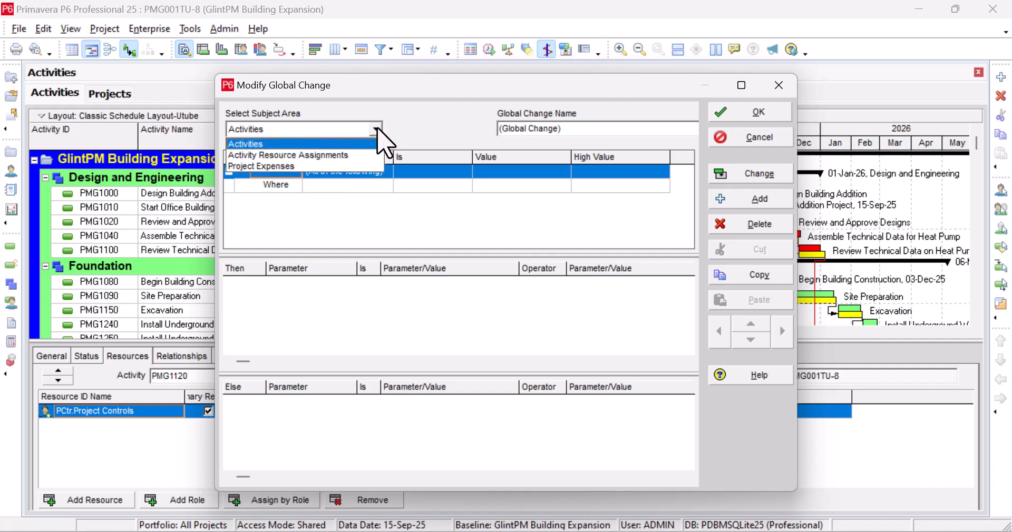
left_click(383, 127)
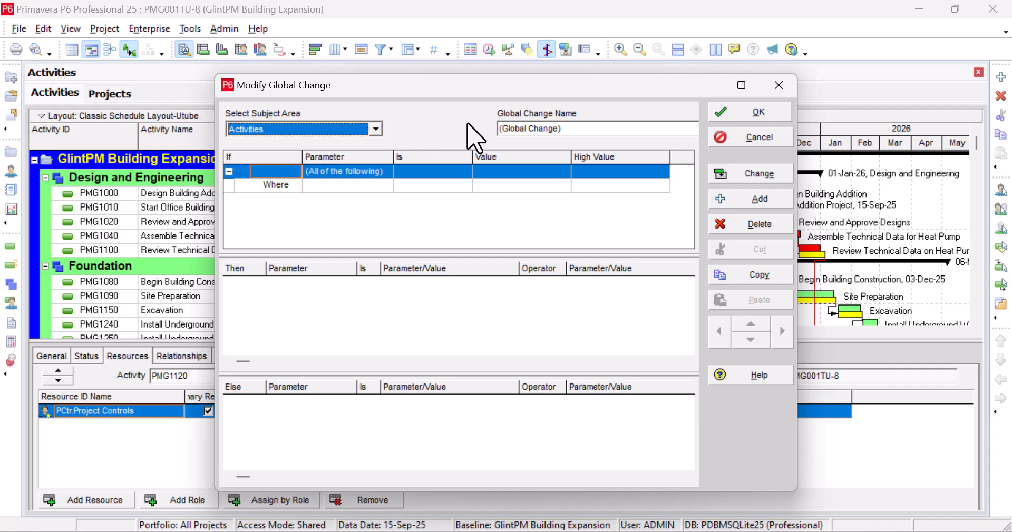
left_click_drag(592, 130, 476, 132)
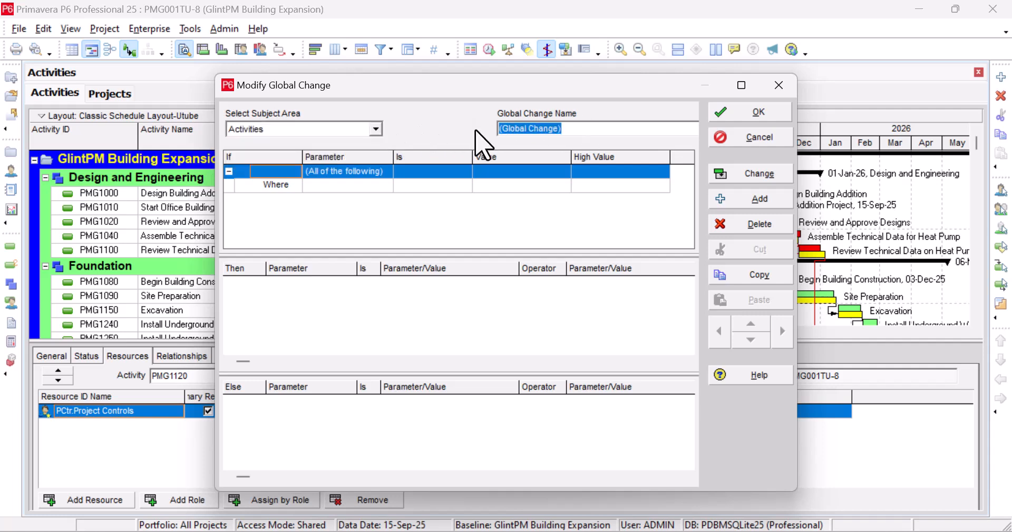
type("N")
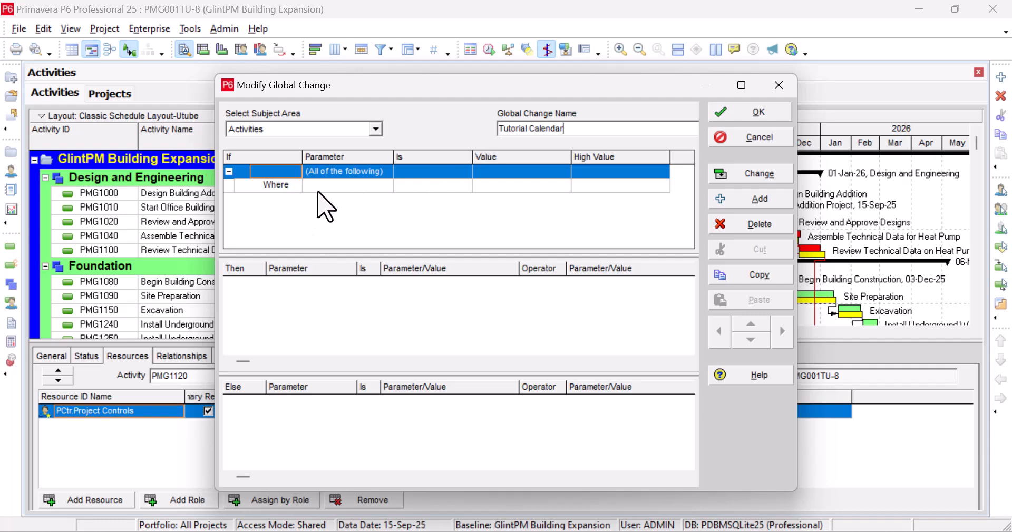
Set the global change's If condition to test the Calendar parameter with the equals comparison.
left_click(332, 172)
left_click(341, 186)
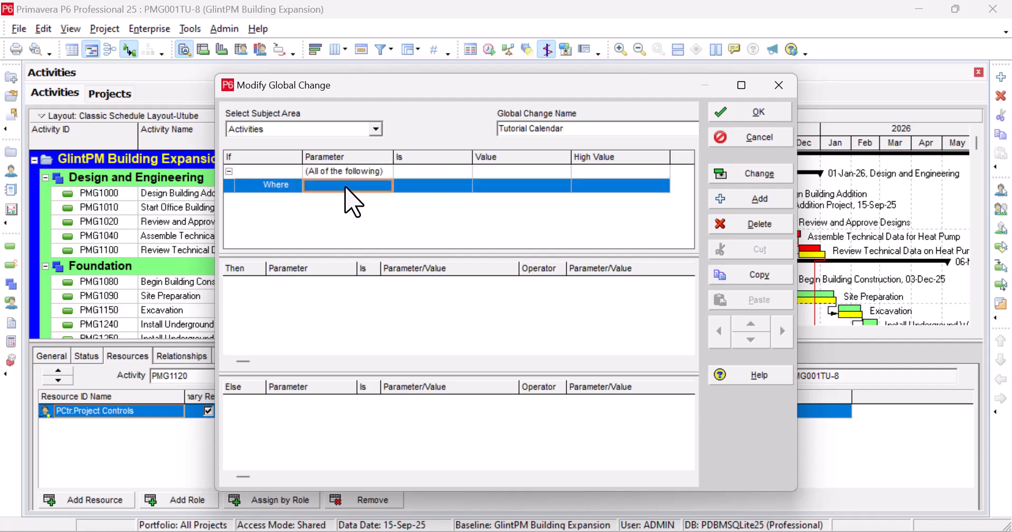
left_click(372, 186)
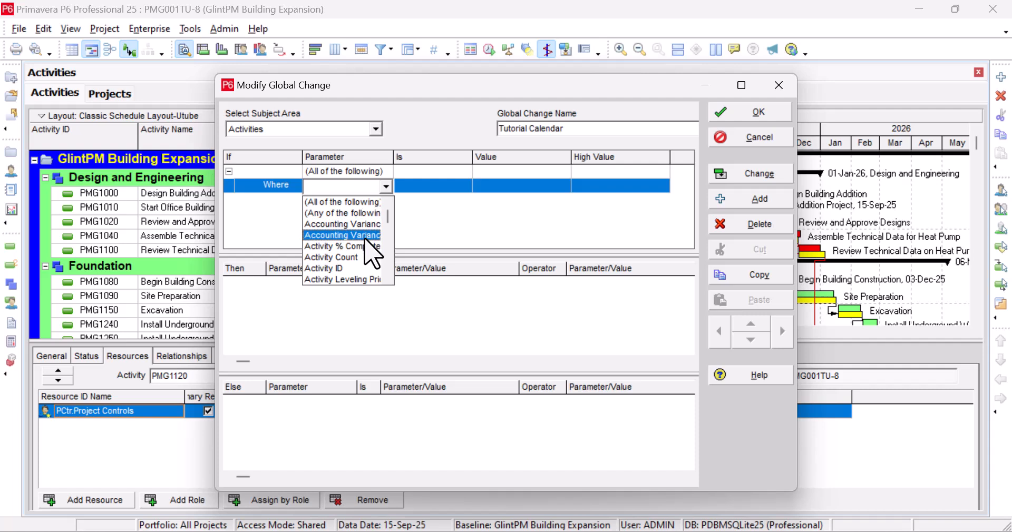
key("c")
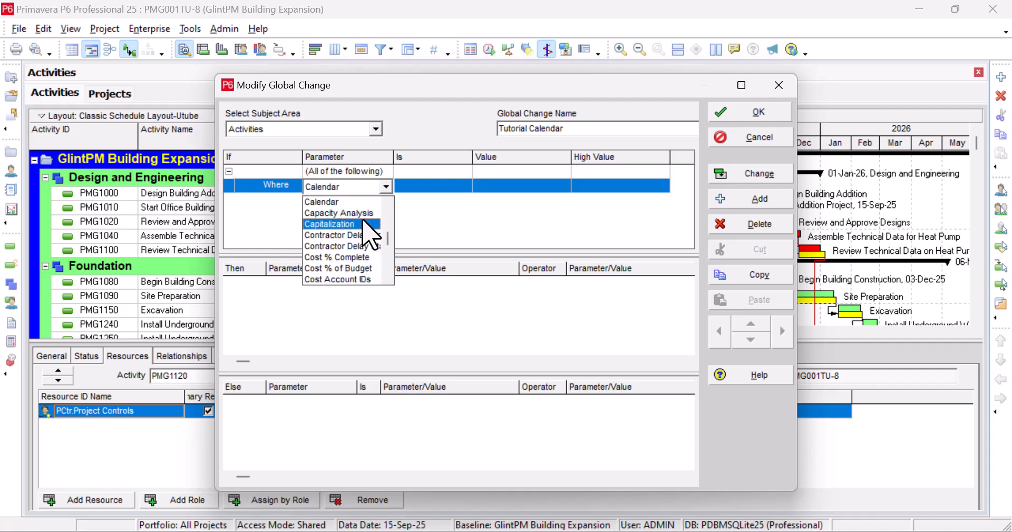
left_click(368, 203)
left_click(457, 185)
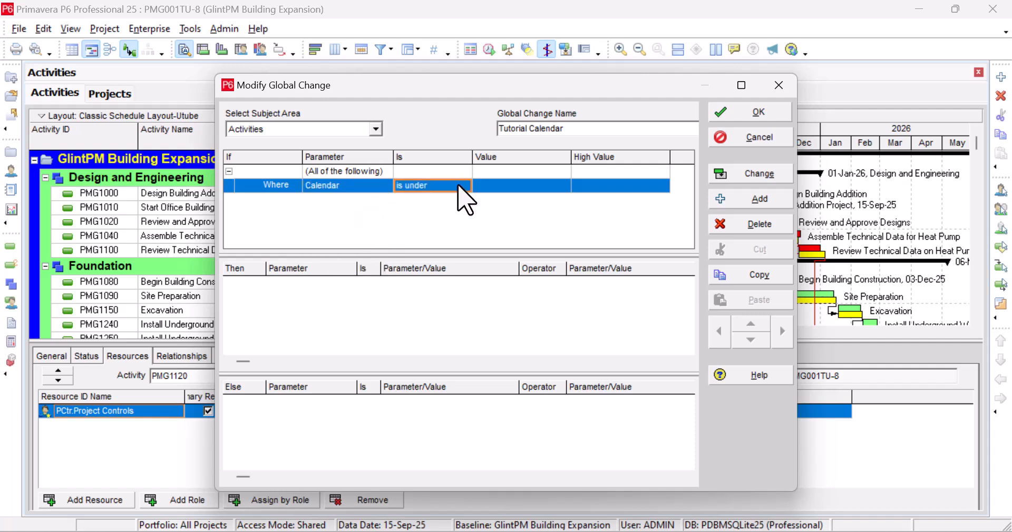
left_click(464, 187)
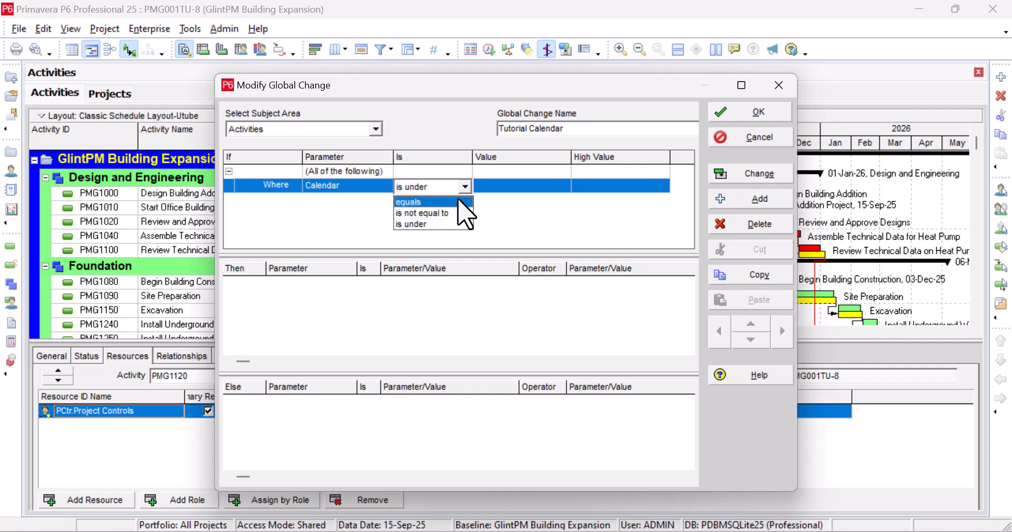
left_click(458, 202)
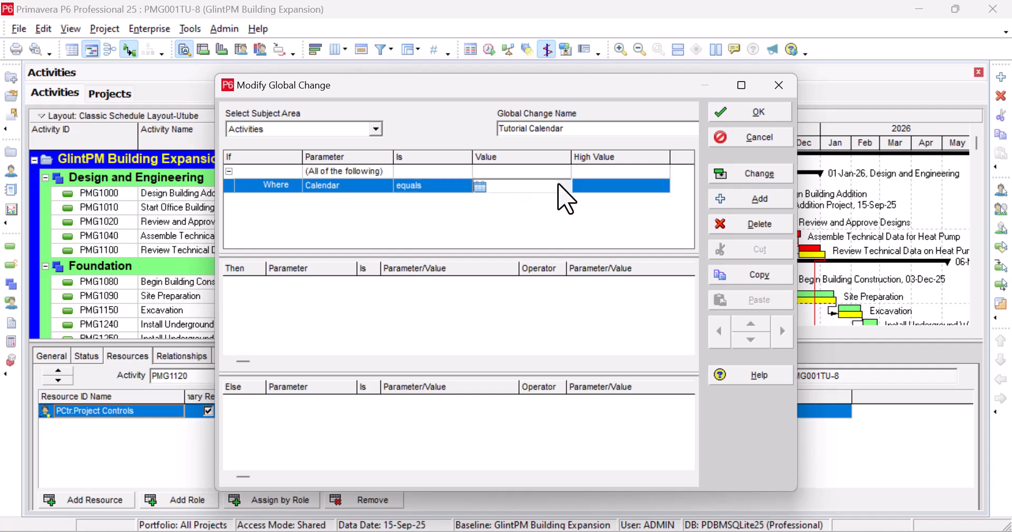
Assign the Trades - 5 Day Workweek global calendar as the If condition's value and widen the Value column slightly.
left_click(563, 187)
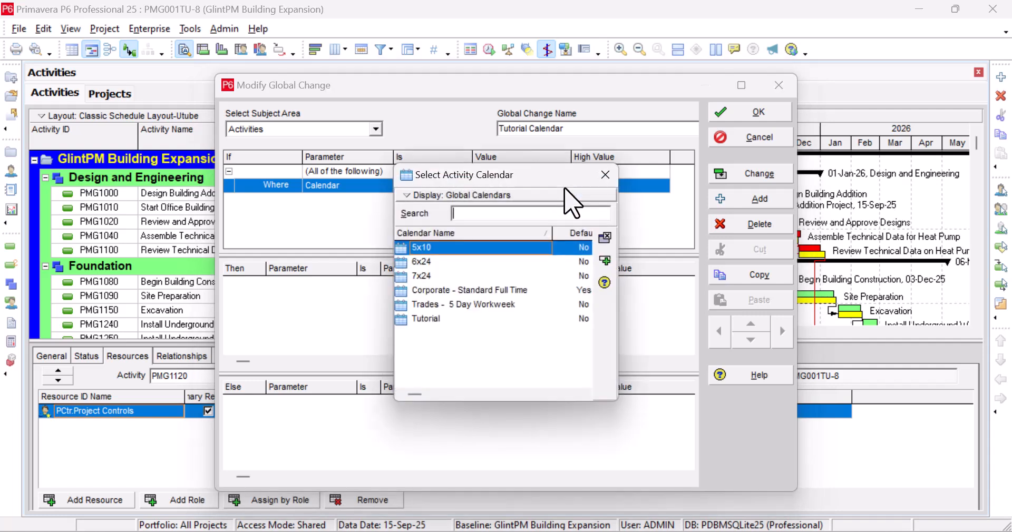
left_click(513, 304)
left_click(606, 260)
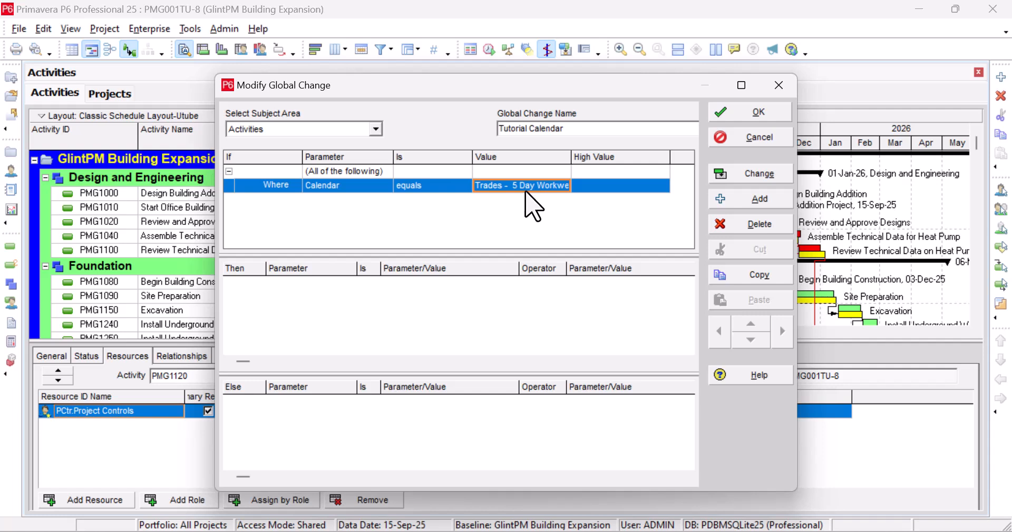
left_click(429, 189)
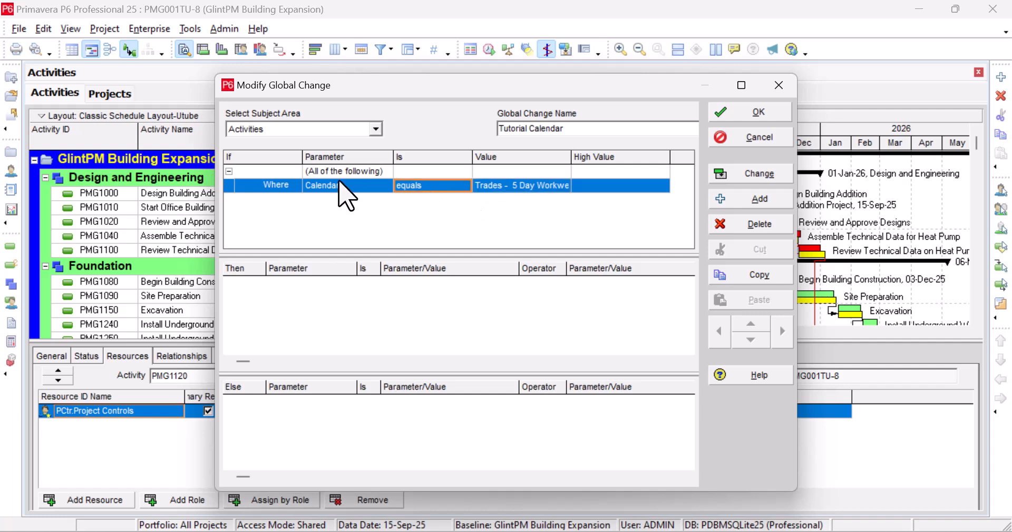
left_click(285, 187)
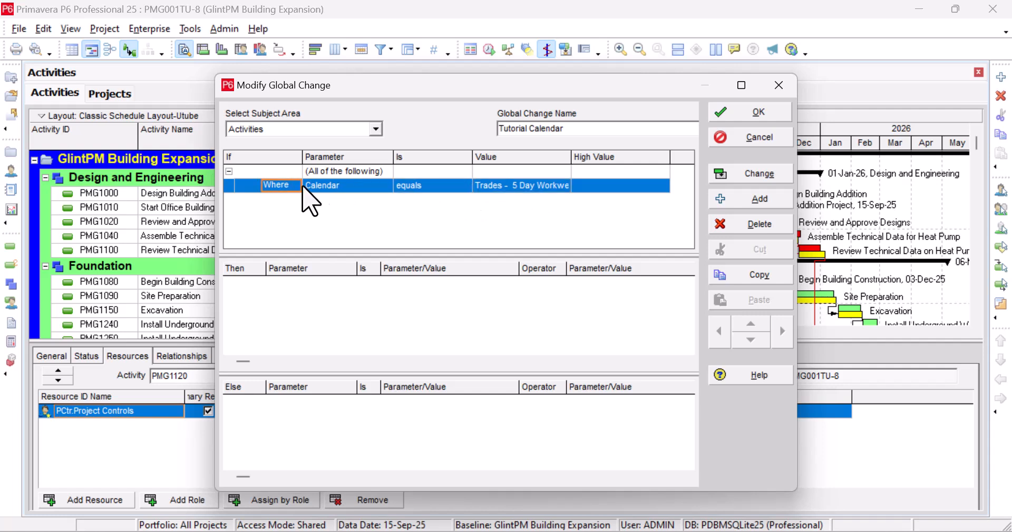
left_click(534, 187)
left_click_drag(571, 157, 578, 157)
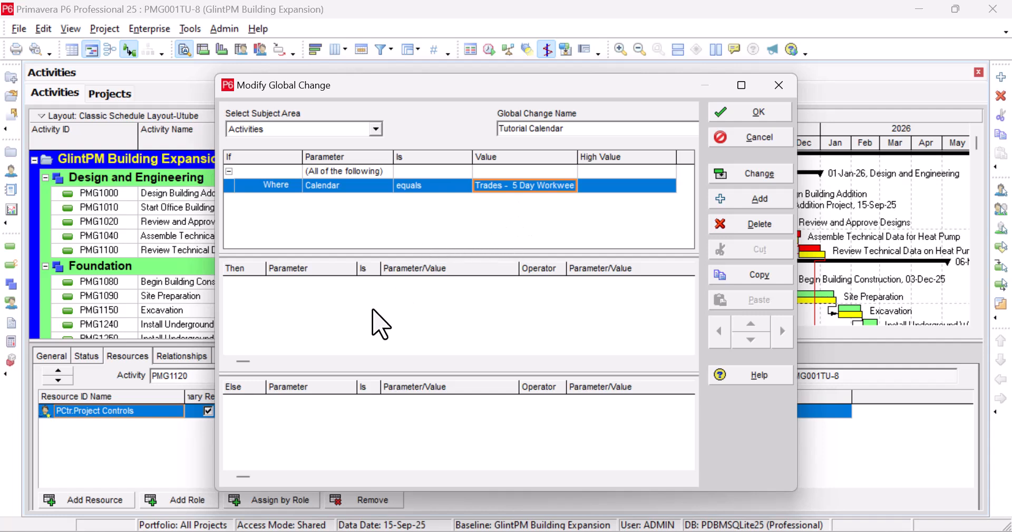
Add a Then statement that sets Calendar to the Tutorial global calendar, leaving its operator and second parameter empty.
left_click(402, 295)
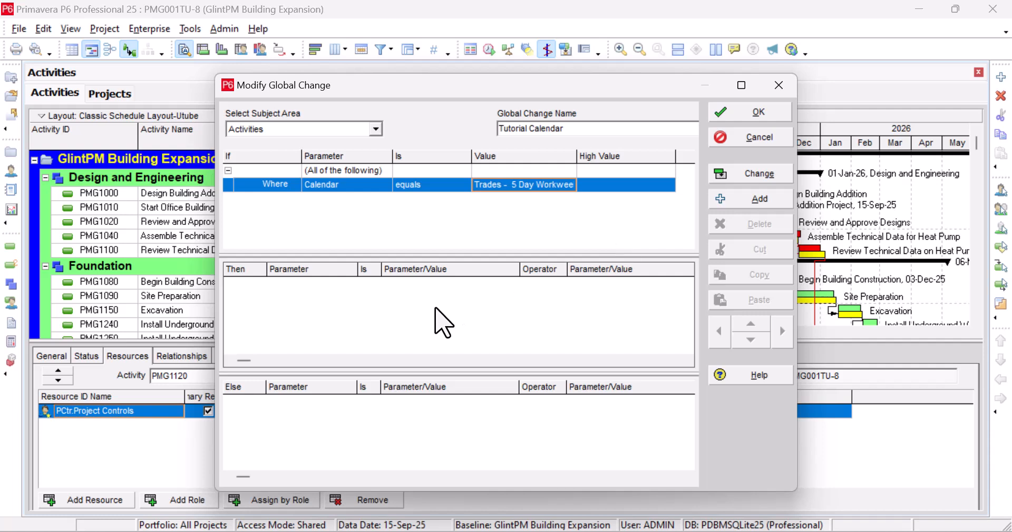
left_click(775, 206)
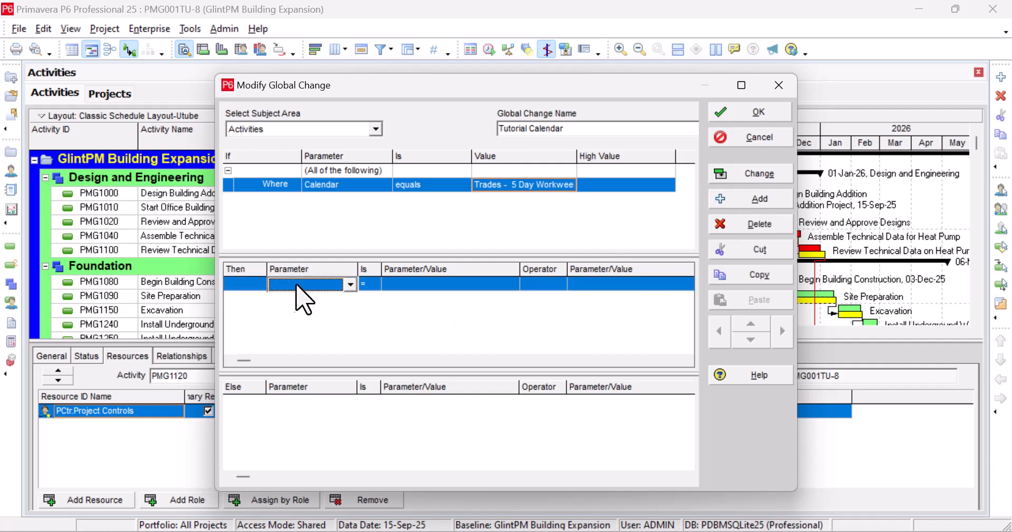
left_click(298, 286)
key("c")
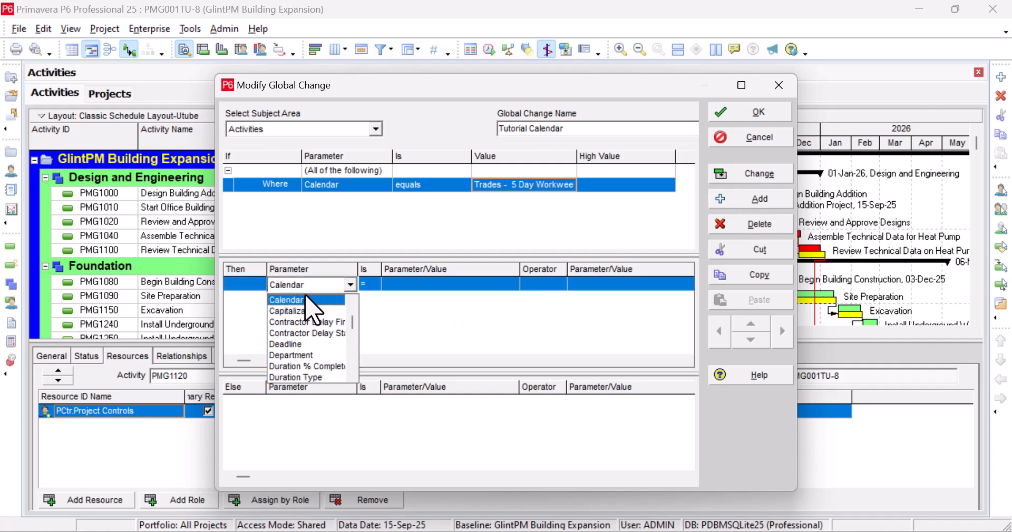
left_click(307, 299)
left_click(429, 285)
left_click(436, 285)
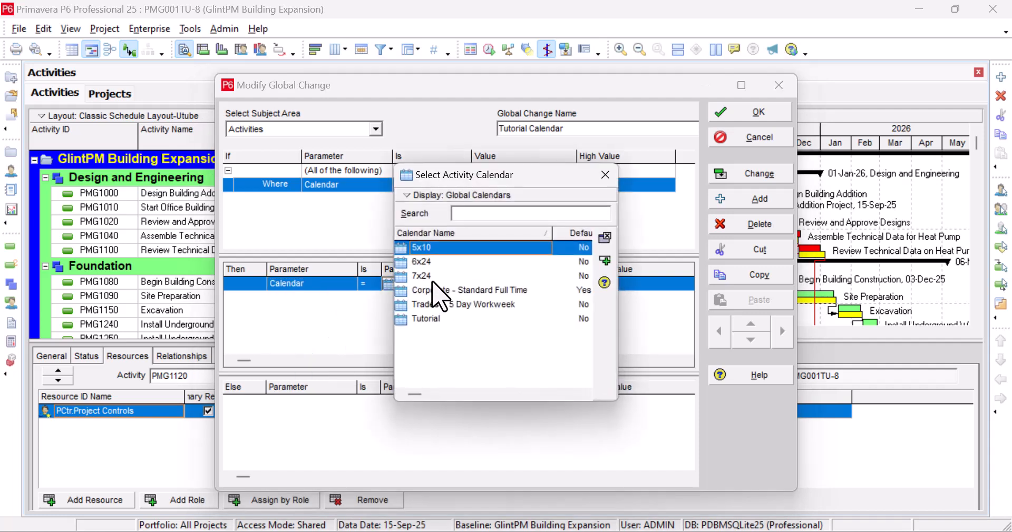
left_click(426, 319)
left_click(610, 259)
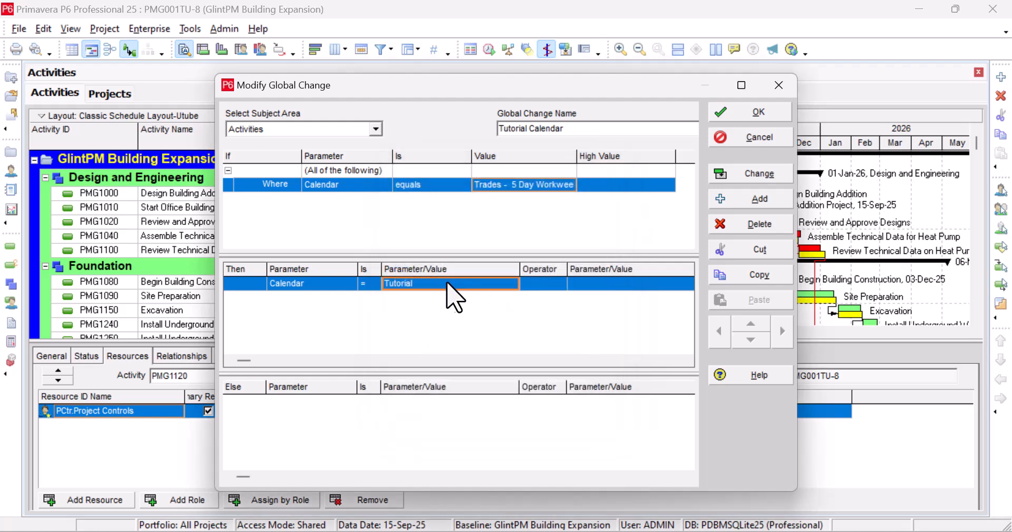
left_click(566, 283)
left_click(604, 285)
left_click(545, 284)
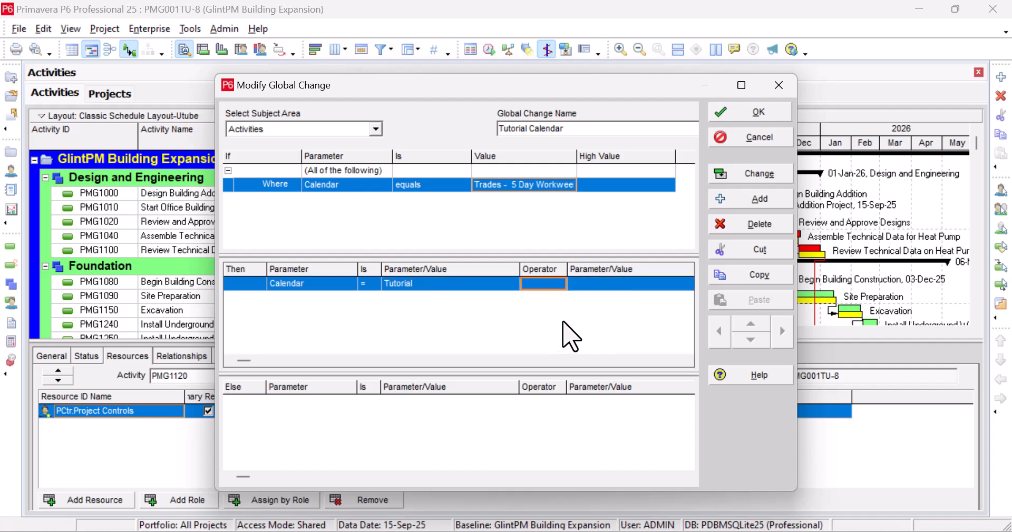
Save the Tutorial Calendar global change and apply it to the project to generate its change report.
left_click(611, 284)
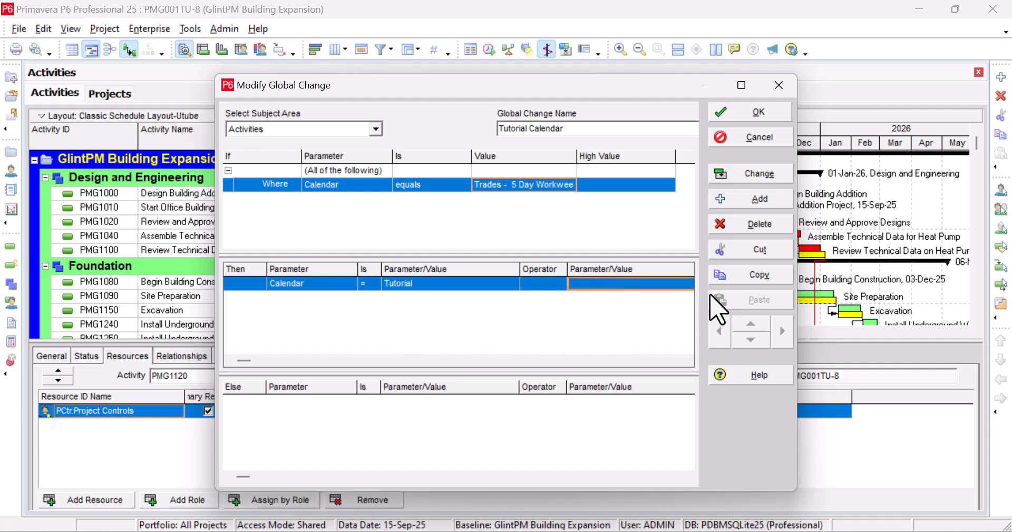
left_click(759, 112)
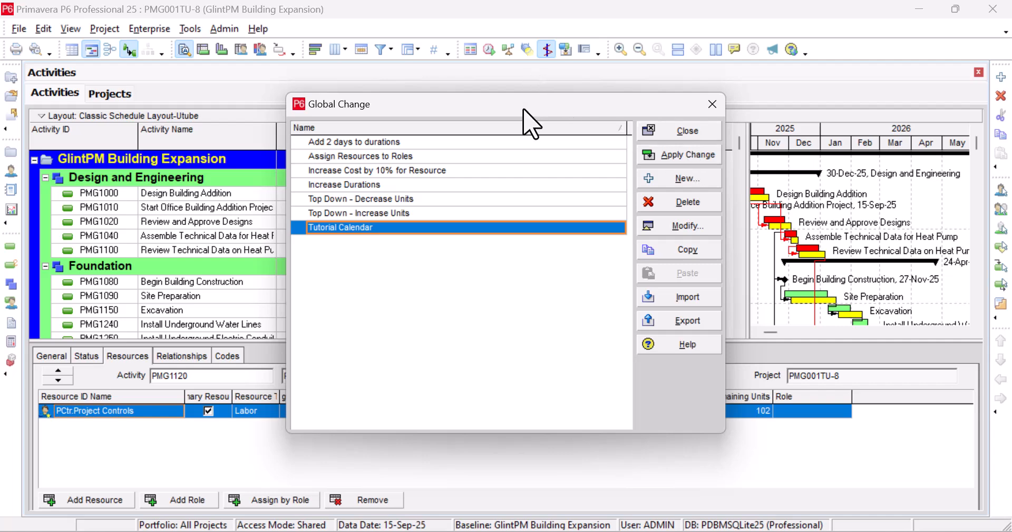
left_click_drag(524, 104, 301, 77)
left_click(465, 131)
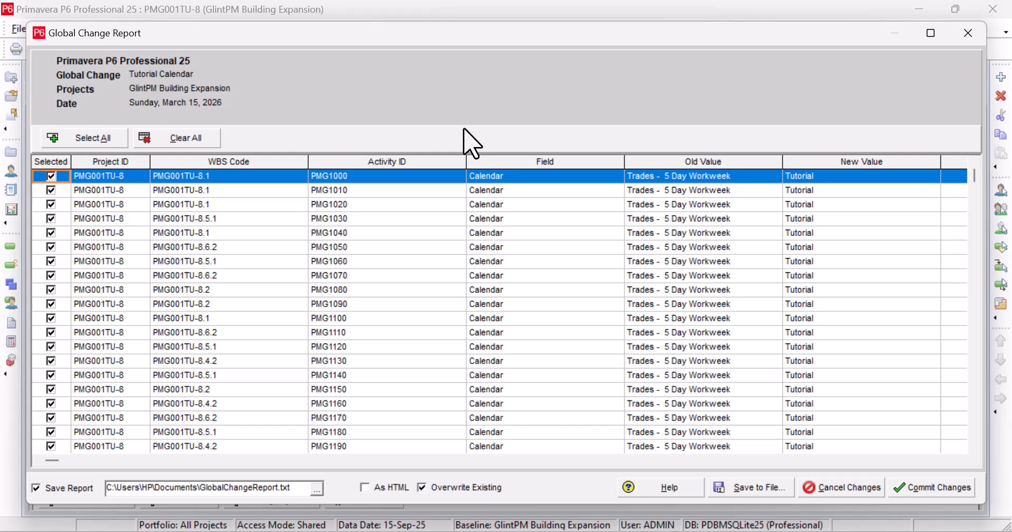
Review the Global Change Report, comparing old and new calendar values for the listed activities through the last row.
scroll(541, 309, "down", 2)
left_click(519, 319)
scroll(516, 319, "down", 1)
scroll(516, 318, "down", 4)
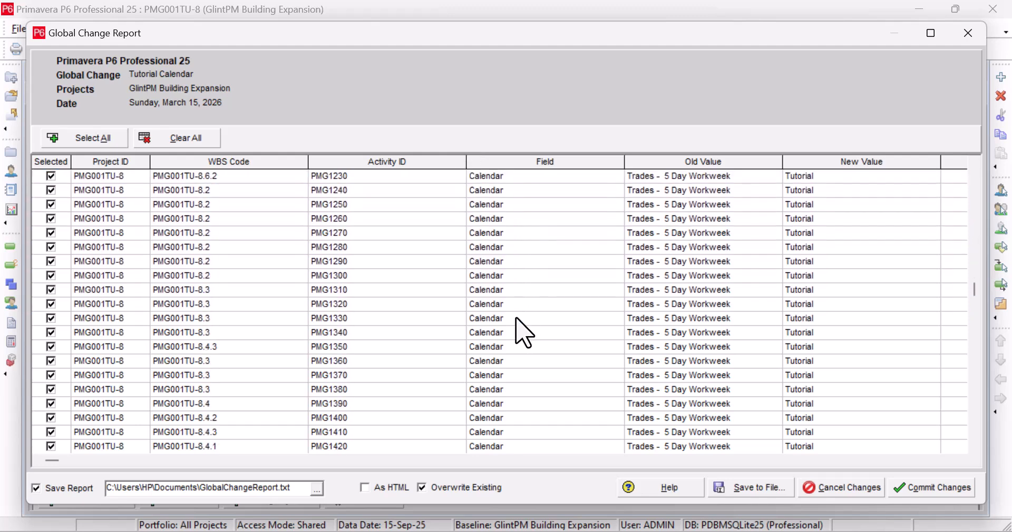
scroll(516, 319, "up", 7)
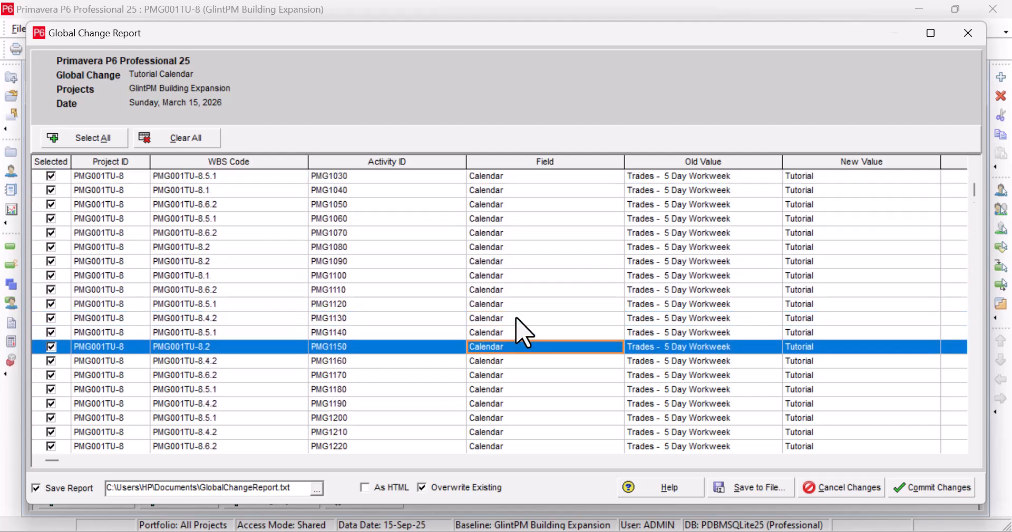
left_click(716, 182)
left_click(843, 176)
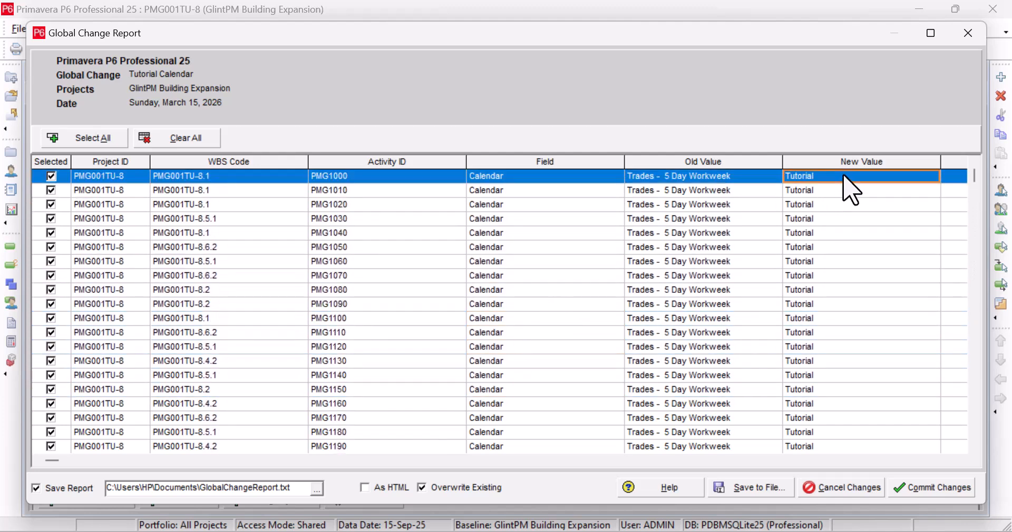
left_click(715, 210)
left_click(838, 222)
left_click(639, 304)
scroll(798, 333, "down", 1)
scroll(805, 348, "down", 9)
scroll(814, 426, "down", 8)
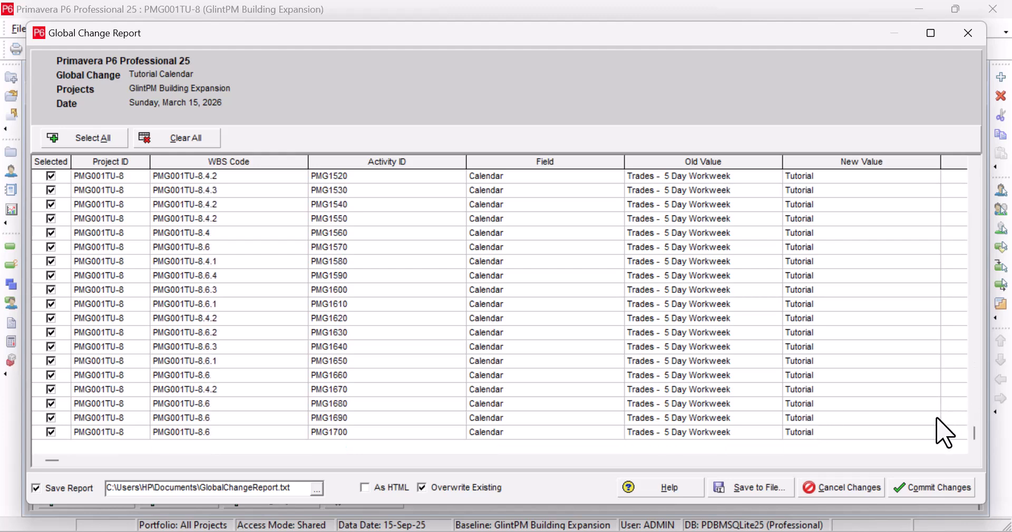
Commit the reported calendar changes and close the Global Change list.
left_click(957, 488)
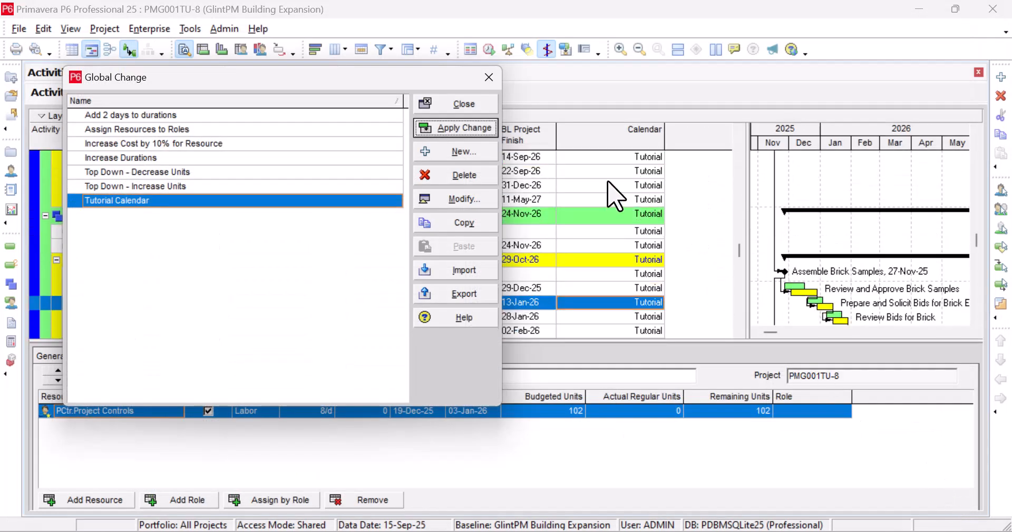
left_click(478, 105)
Narrow the Calendar column and shrink the activity table to give the Gantt chart more room.
left_click_drag(666, 133, 613, 136)
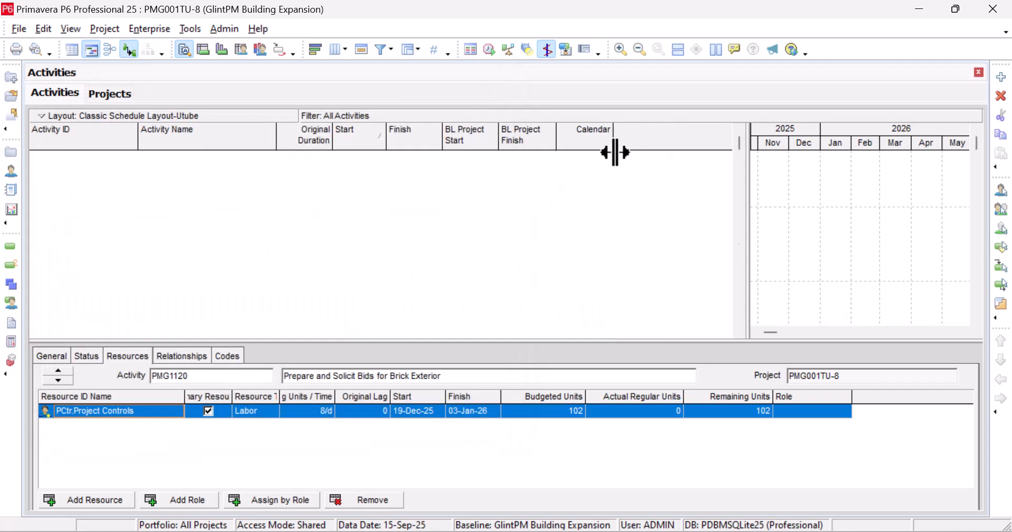
scroll(596, 310, "up", 10)
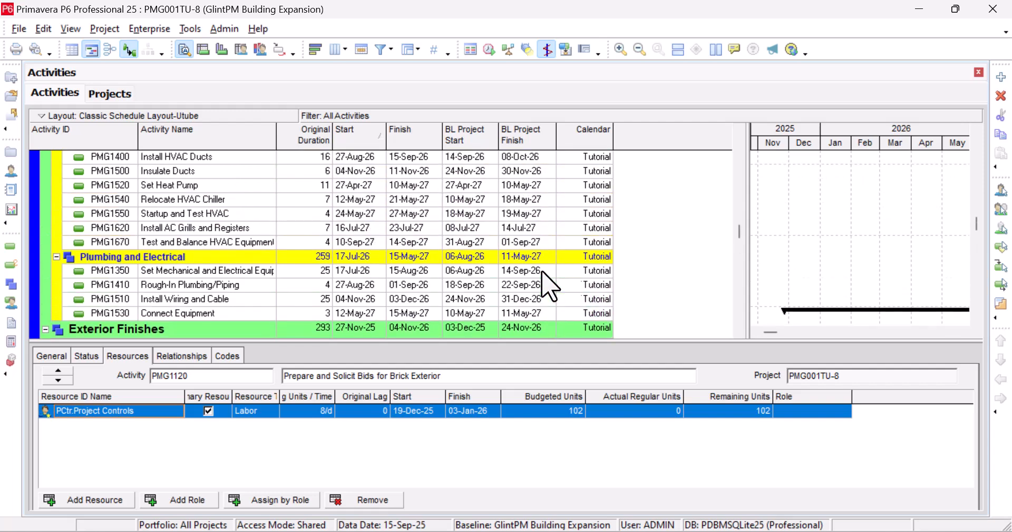
scroll(747, 156, "up", 1)
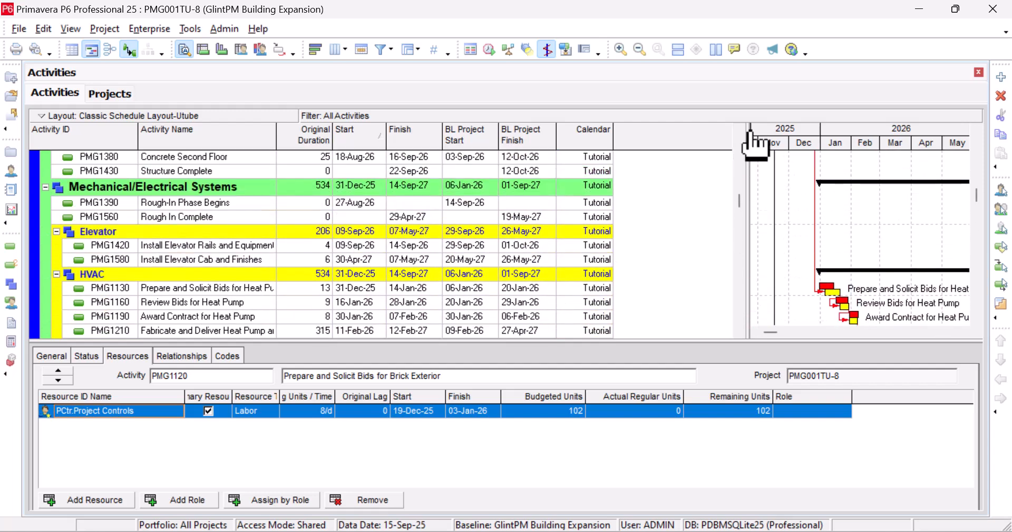
left_click_drag(748, 132, 667, 137)
scroll(408, 266, "up", 7)
scroll(408, 266, "up", 2)
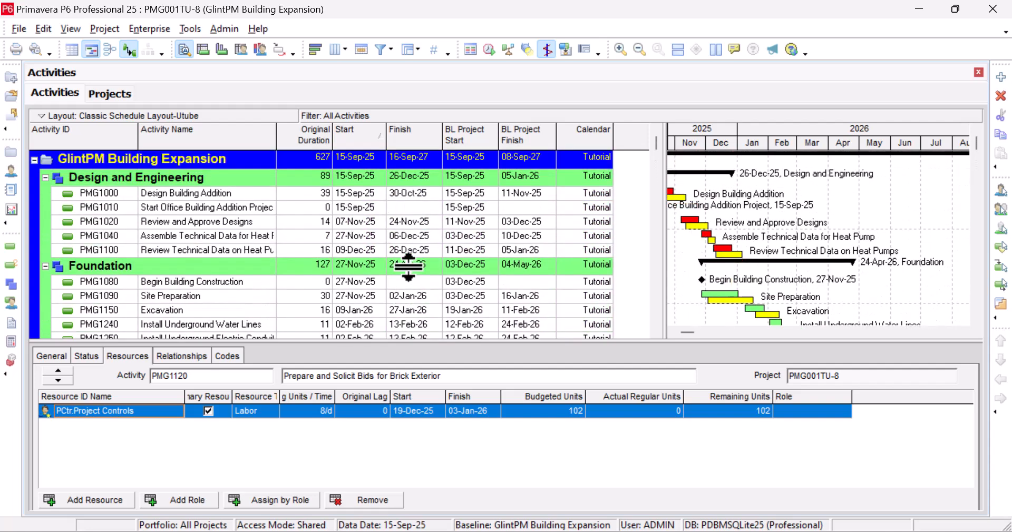
Examine the calendar, start, finish and baseline dates of activities from Design and Engineering down to HVAC.
left_click(415, 236)
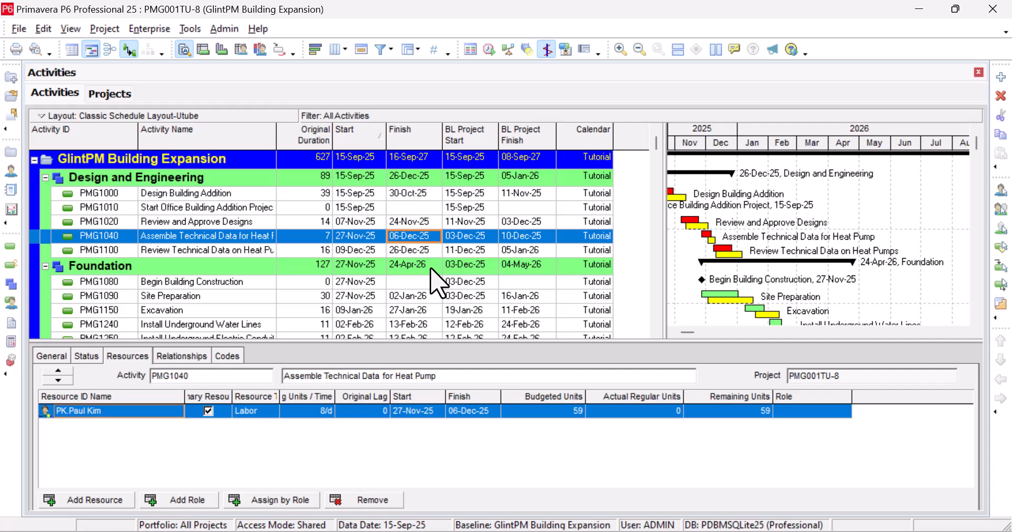
scroll(438, 283, "down", 2)
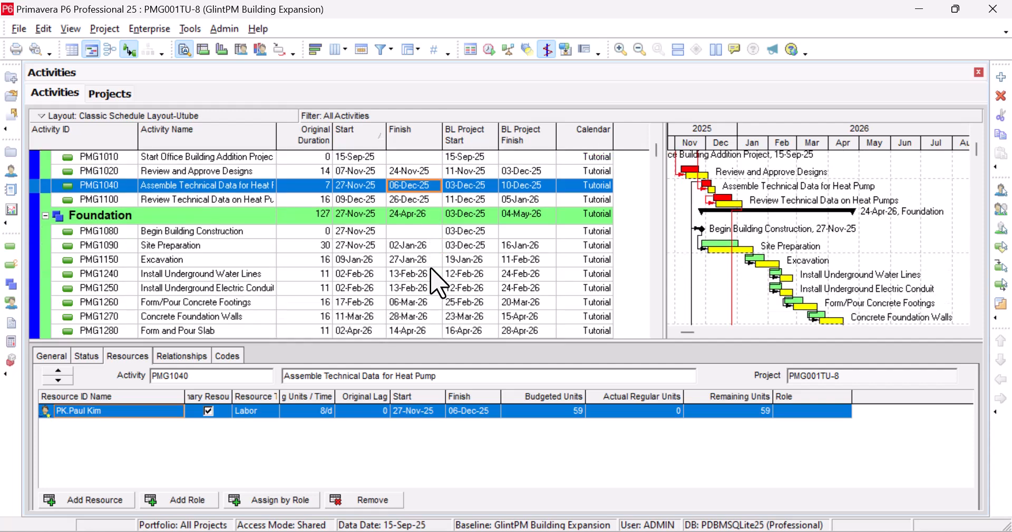
scroll(433, 282, "down", 1)
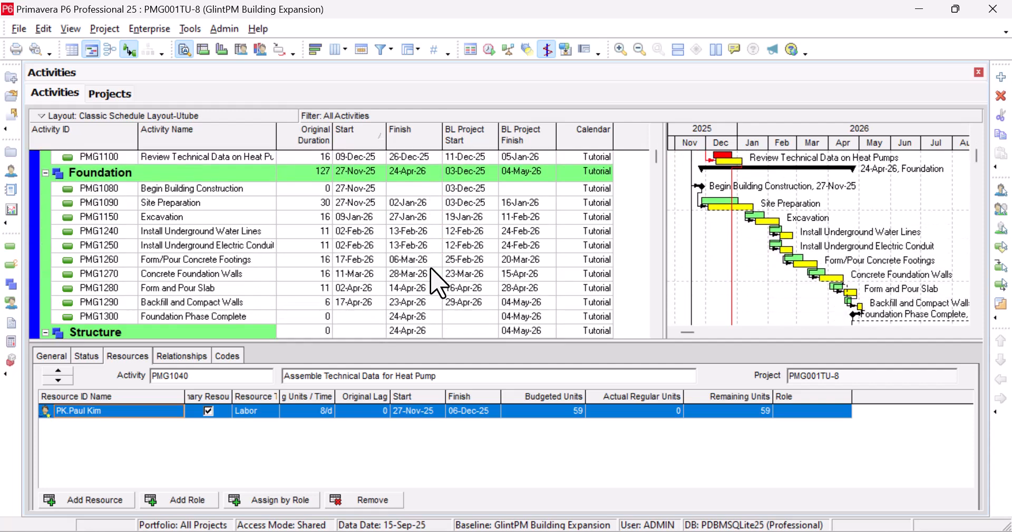
scroll(434, 282, "down", 2)
scroll(432, 268, "down", 2)
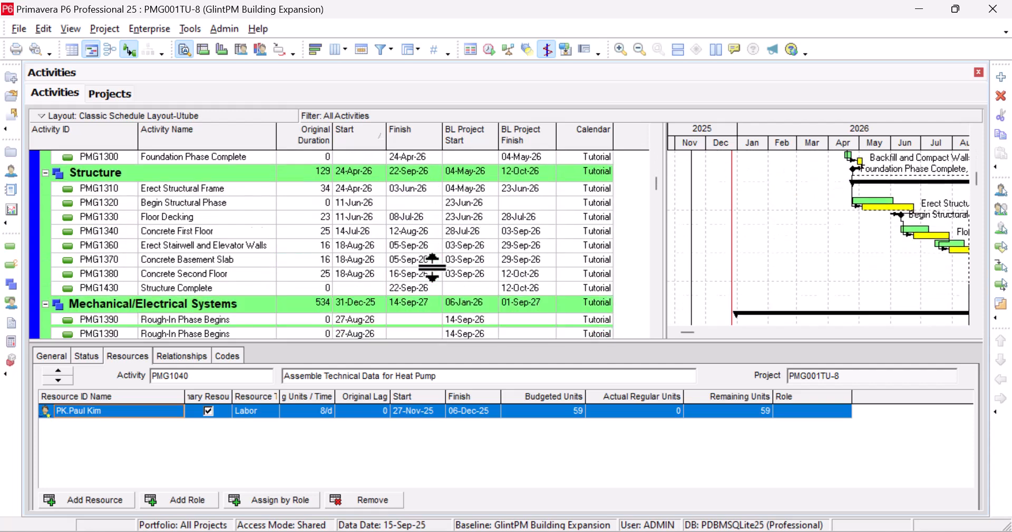
scroll(432, 267, "down", 1)
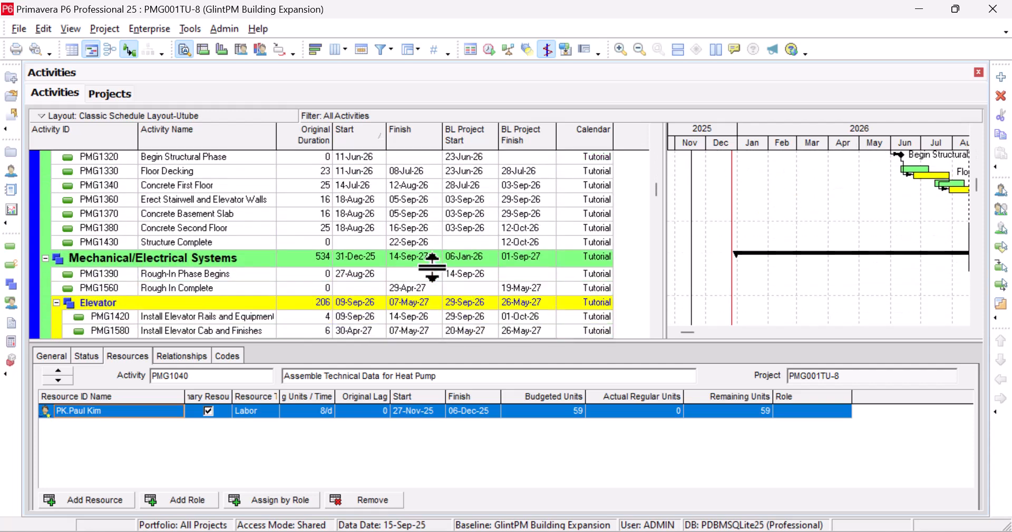
scroll(432, 267, "down", 1)
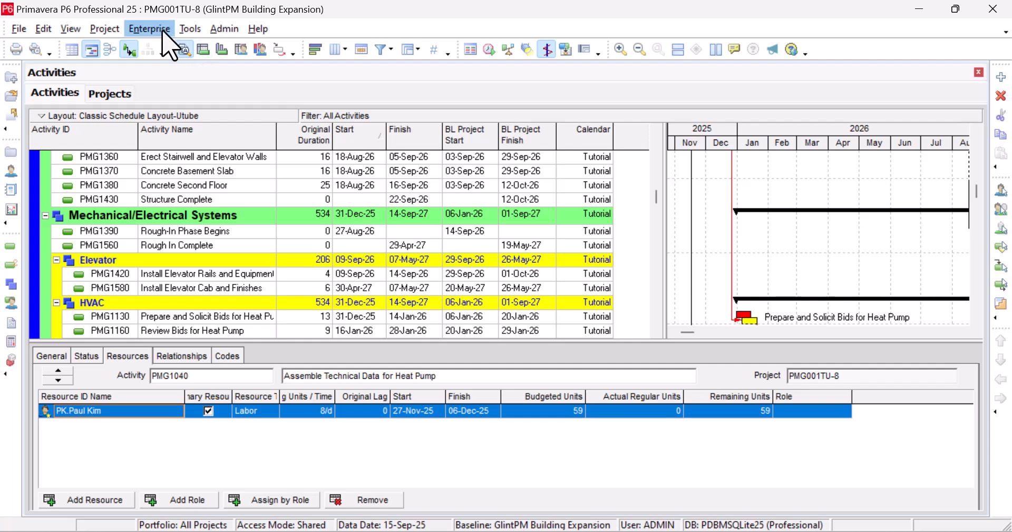
Open the Global Change list and look through the saved global changes.
left_click(193, 29)
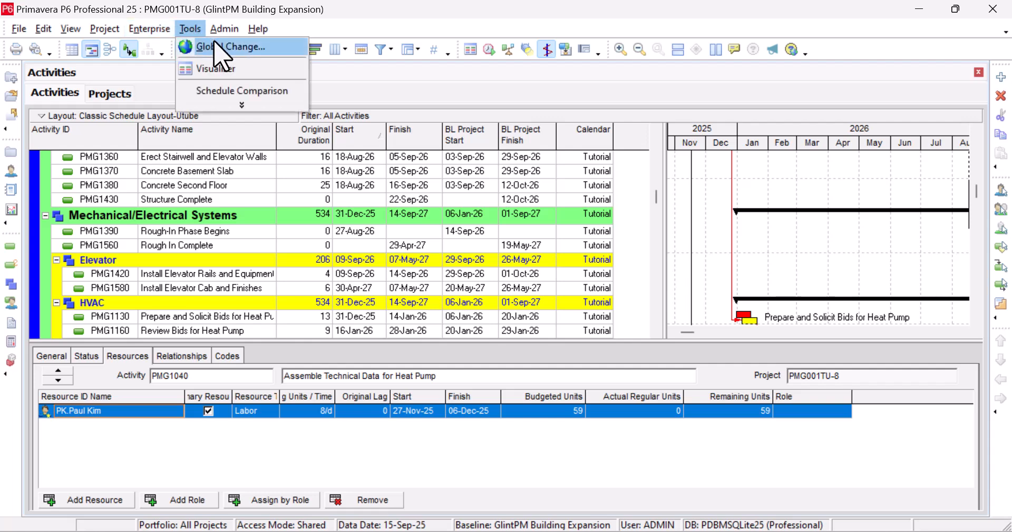
left_click(219, 49)
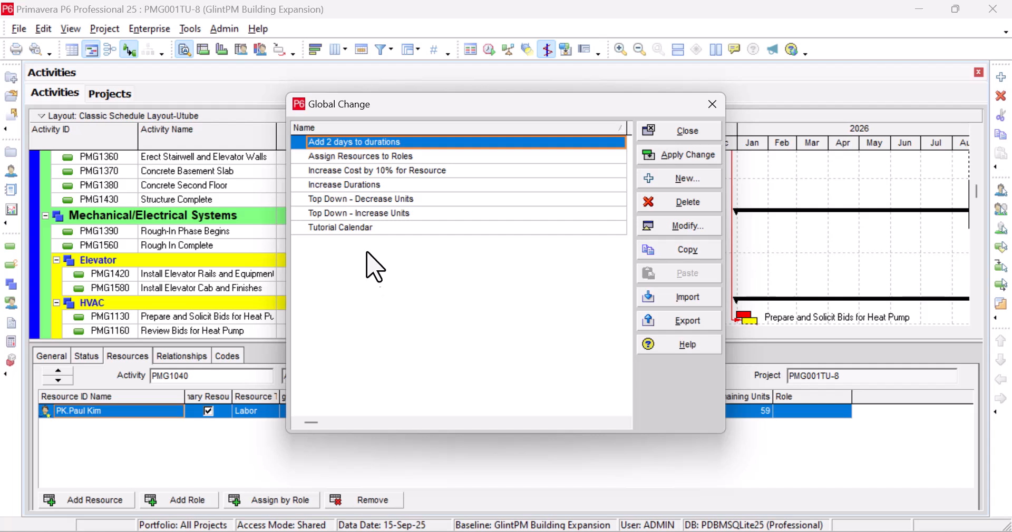
left_click(375, 228)
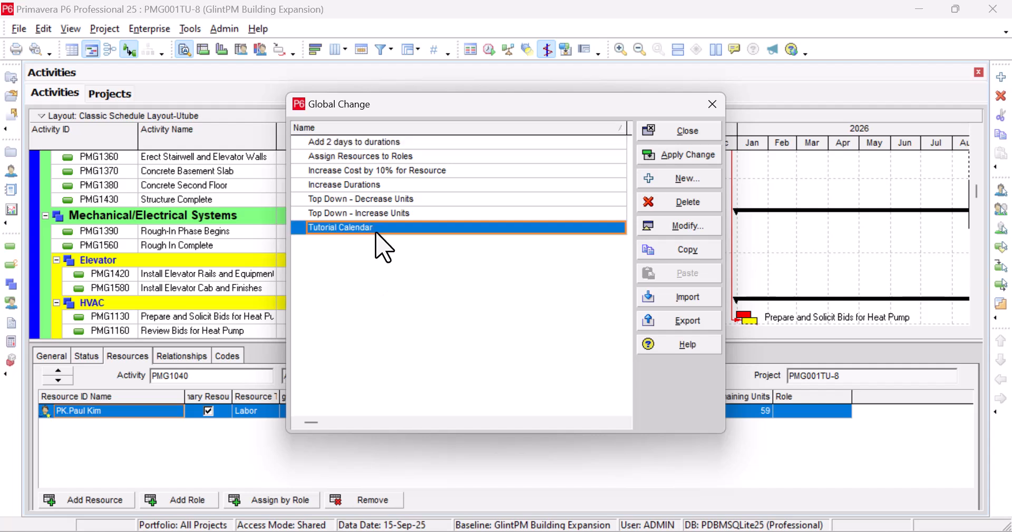
left_click(385, 143)
left_click(391, 156)
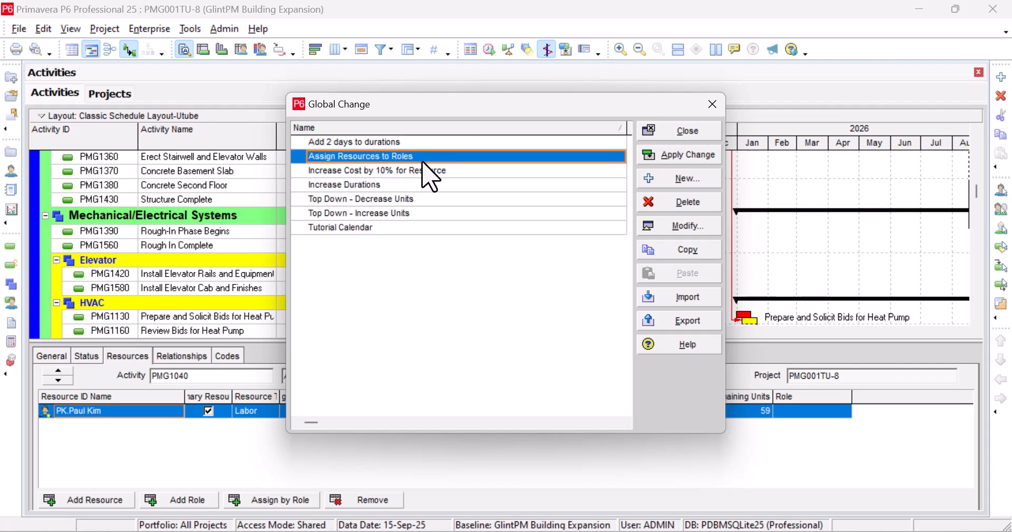
left_click(399, 170)
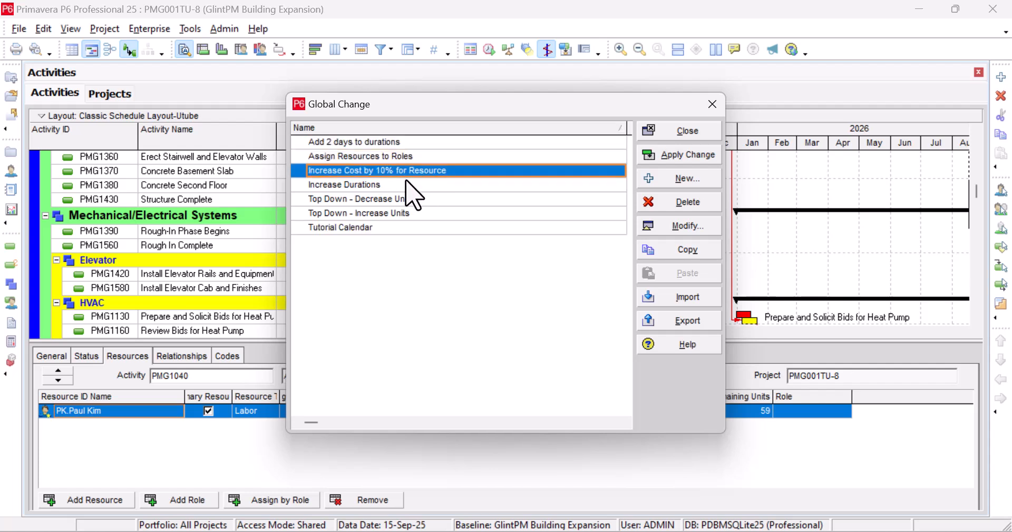
Inspect the Increase Durations global change, including its Then multiplier and the available Activity Status values, without saving anything.
left_click(381, 189)
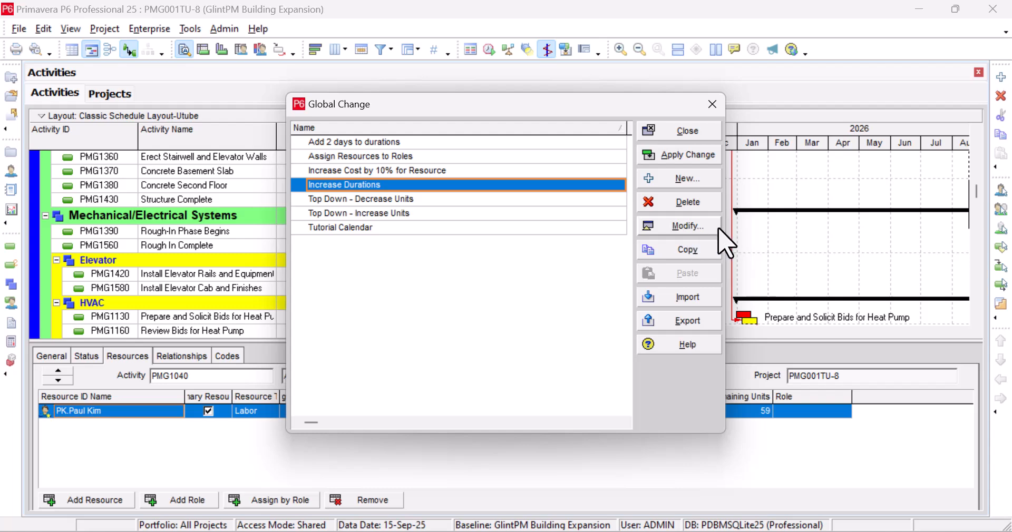
left_click(693, 227)
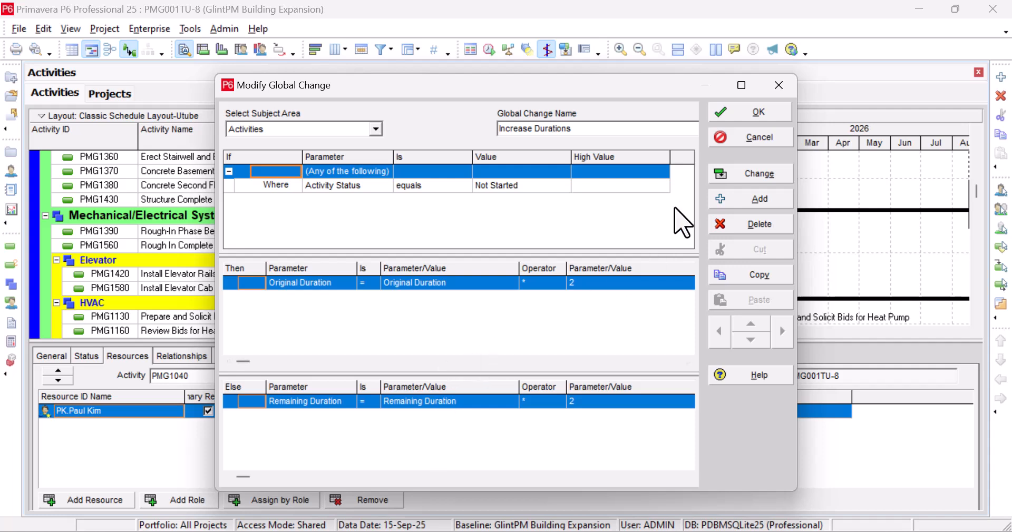
left_click(597, 284)
left_click(596, 344)
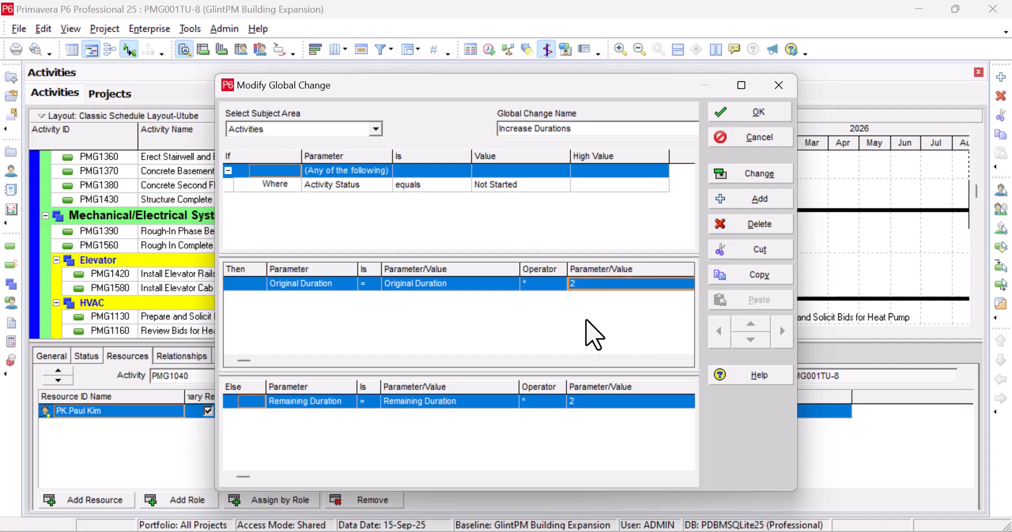
left_click(508, 188)
left_click(509, 188)
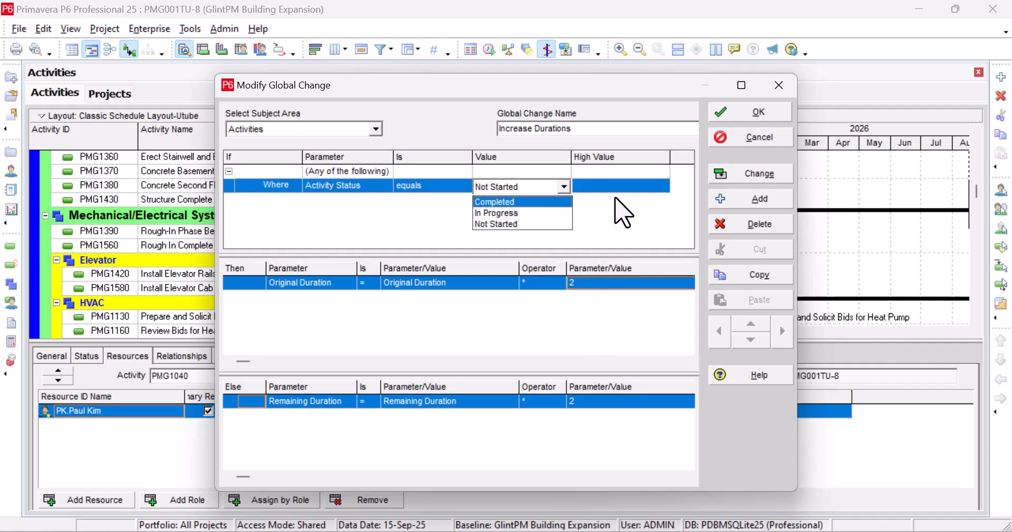
left_click(616, 214)
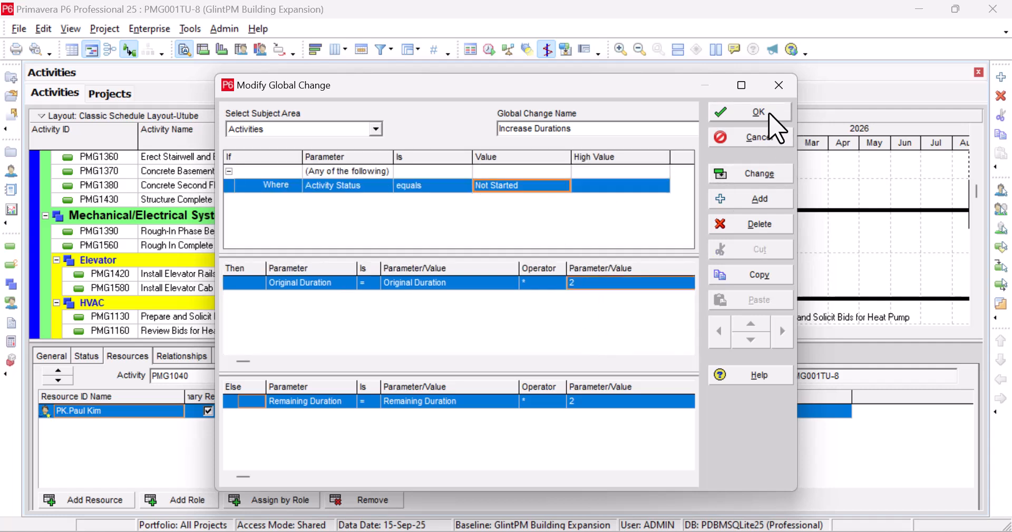
left_click(764, 138)
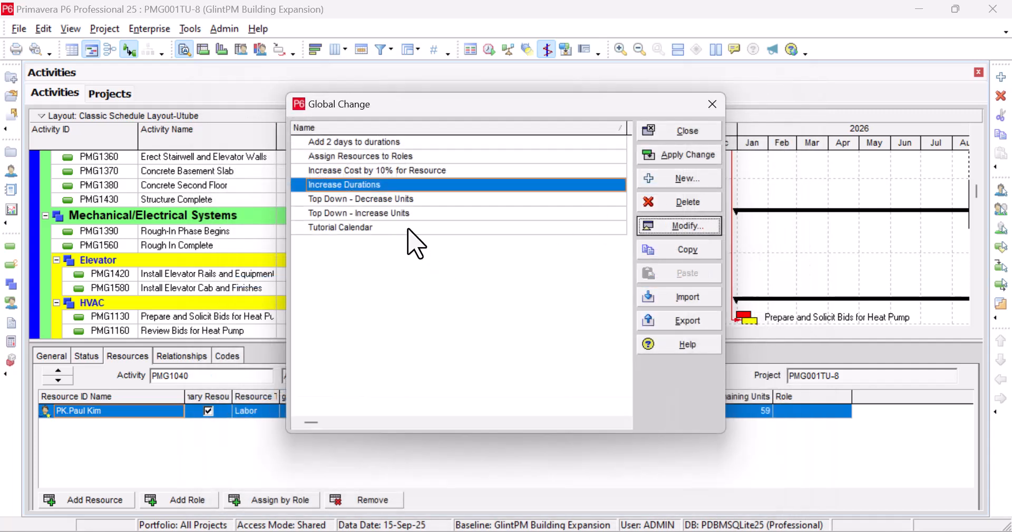
Inspect the definition of the Top Down - Decrease Units global change, then close the Global Change list.
left_click(412, 199)
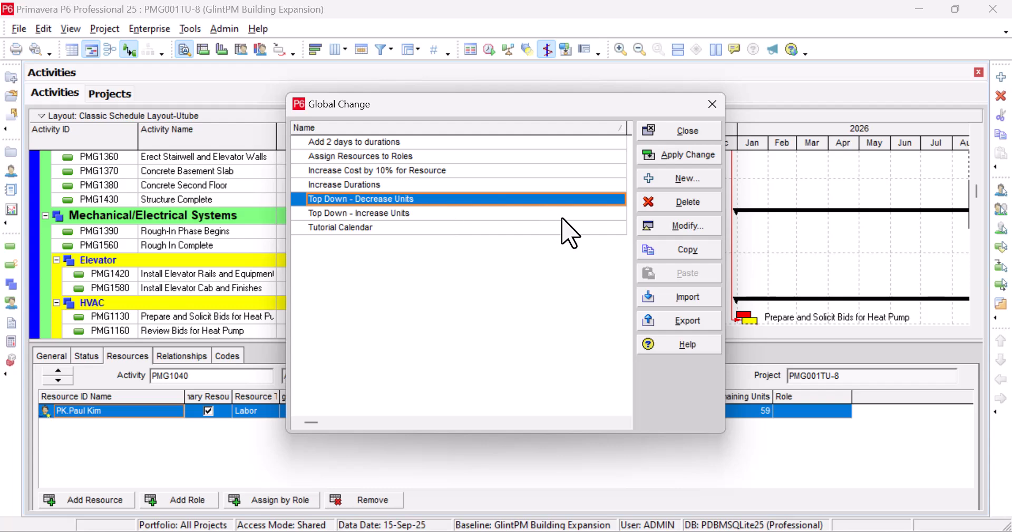
left_click(686, 226)
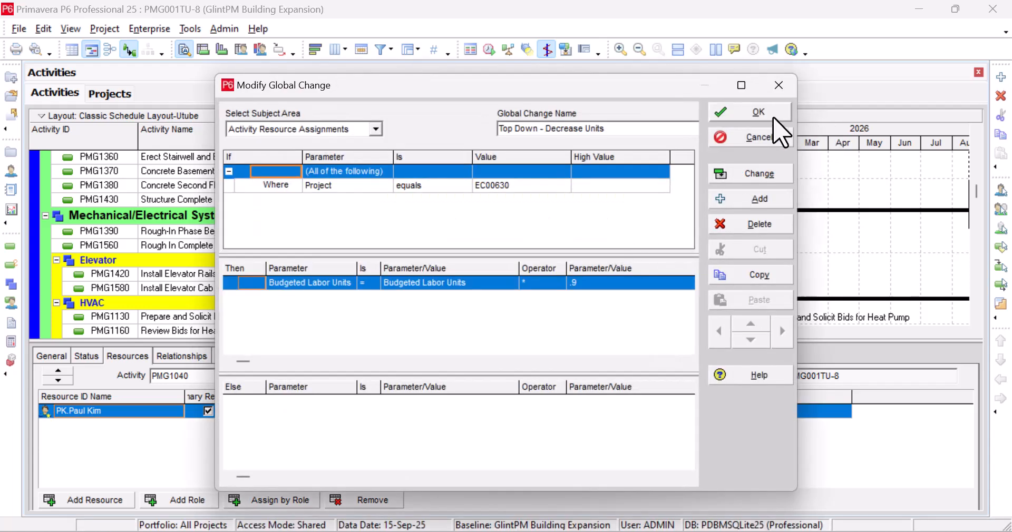
left_click(779, 85)
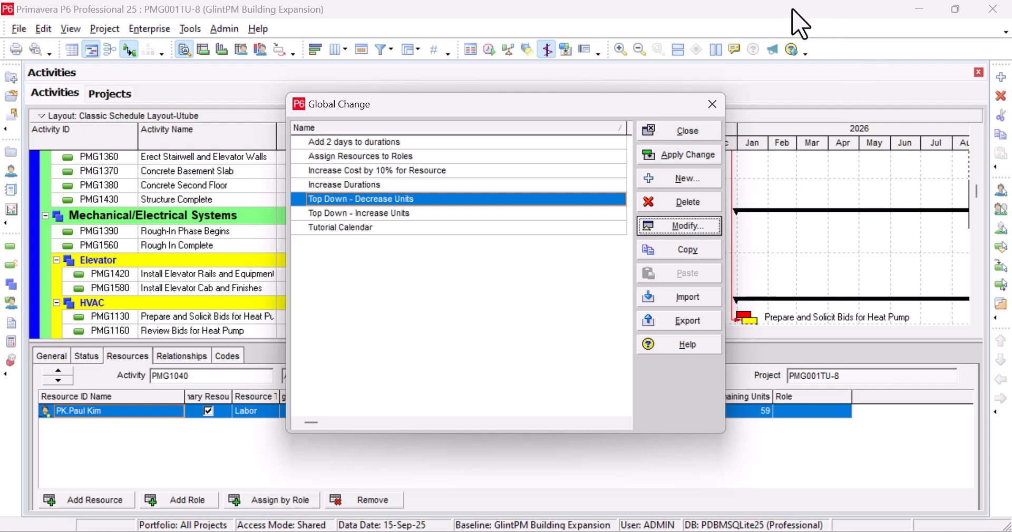
left_click(685, 132)
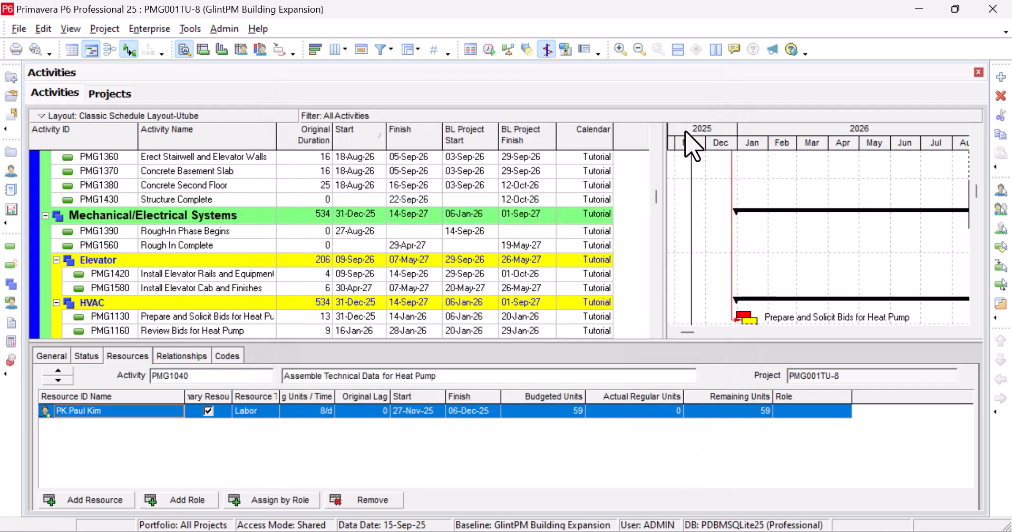
left_click(539, 232)
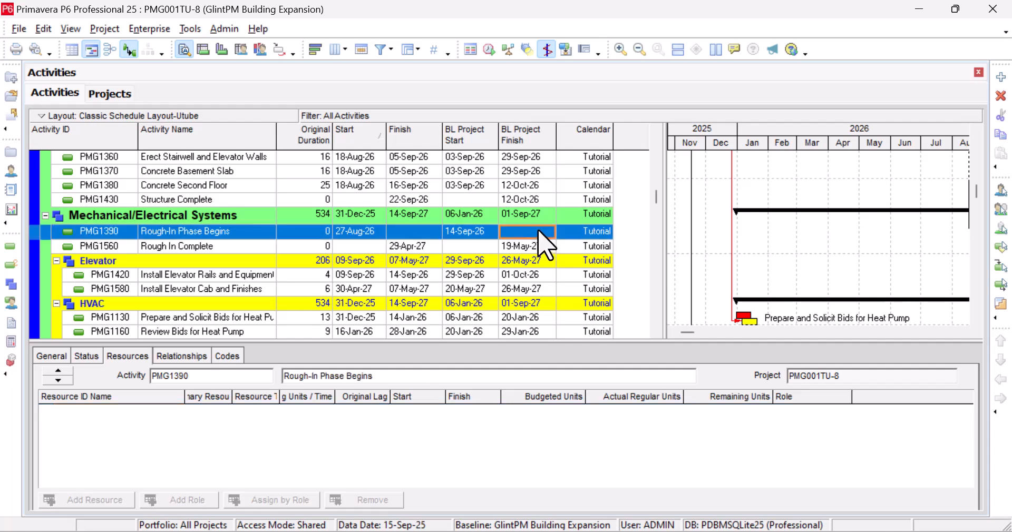
left_click(531, 246)
scroll(533, 264, "up", 10)
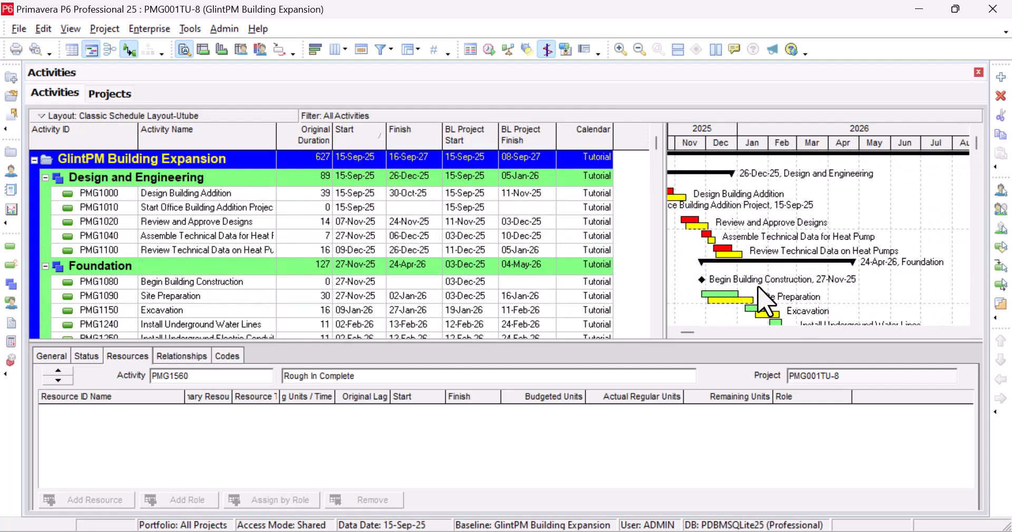
Examine the schedule from Design and Engineering down to Structure, including resource assignments of Erect Stairwell and Elevator Walls, Concrete Basement Slab and Concrete First Floor.
scroll(749, 292, "down", 1)
scroll(730, 287, "down", 1)
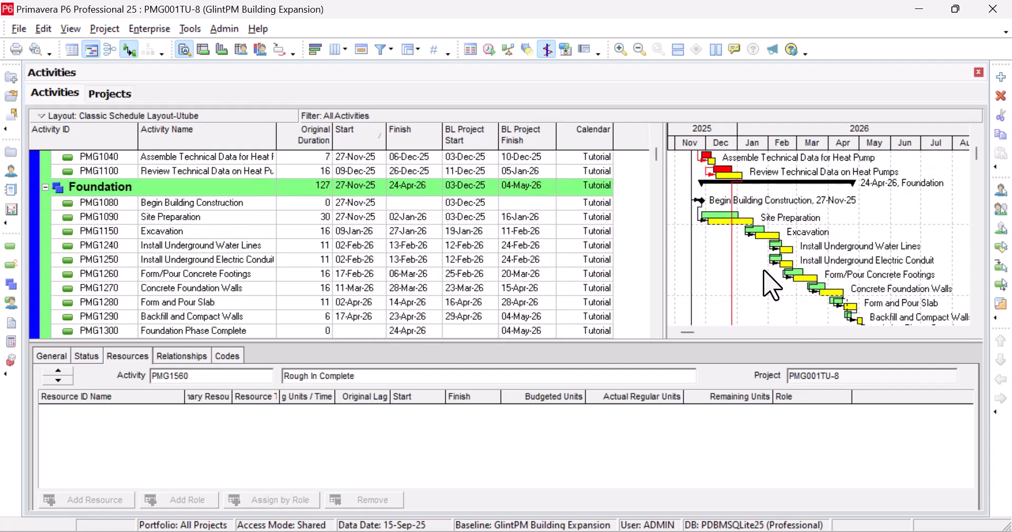
scroll(754, 256, "down", 1)
scroll(775, 261, "down", 1)
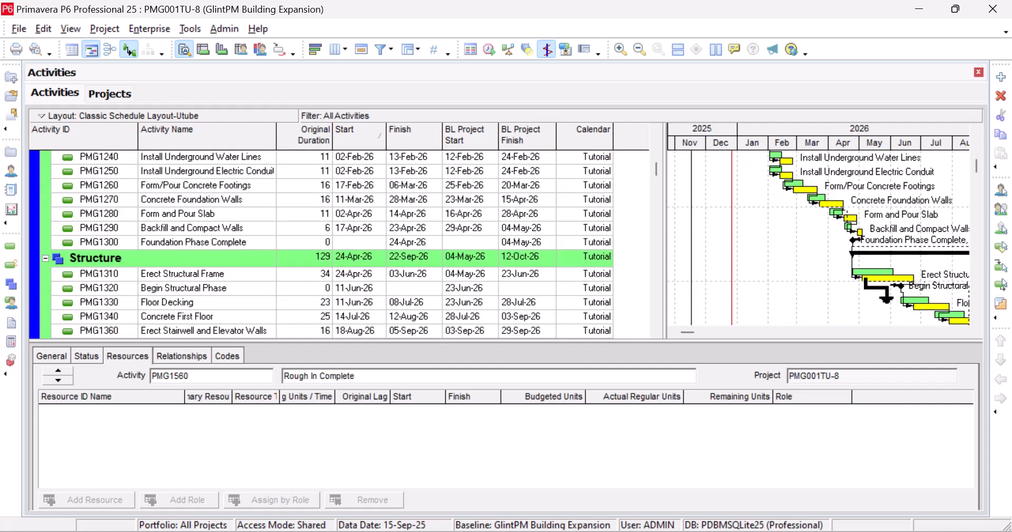
scroll(875, 288, "down", 2)
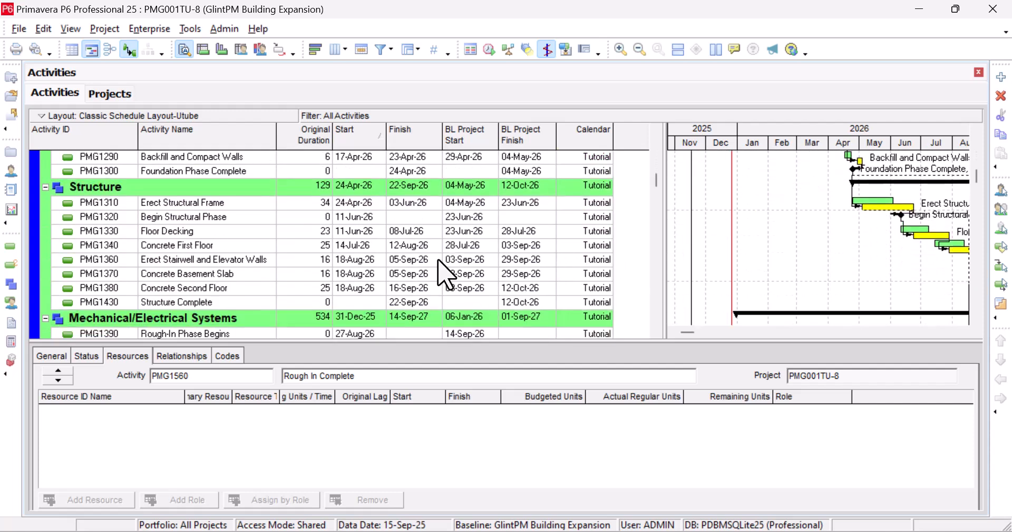
left_click(416, 261)
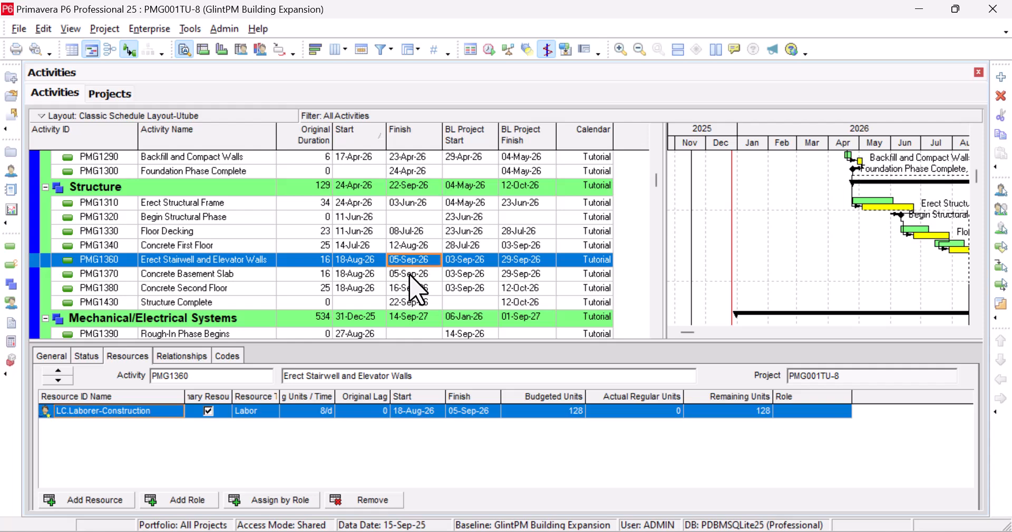
left_click(410, 273)
left_click(416, 260)
left_click(415, 248)
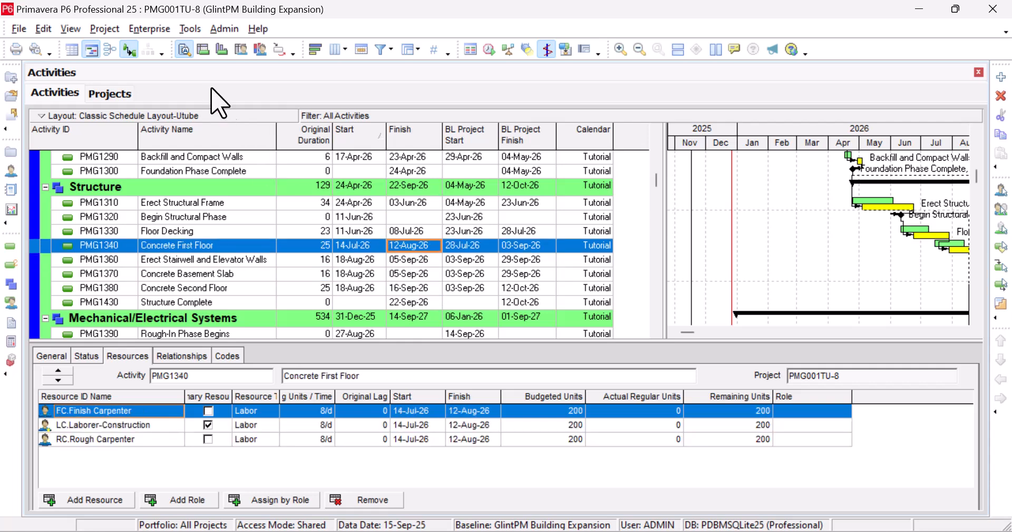
Create a new global change for the Activities subject area and browse the parameters available for its first Where condition.
left_click(188, 29)
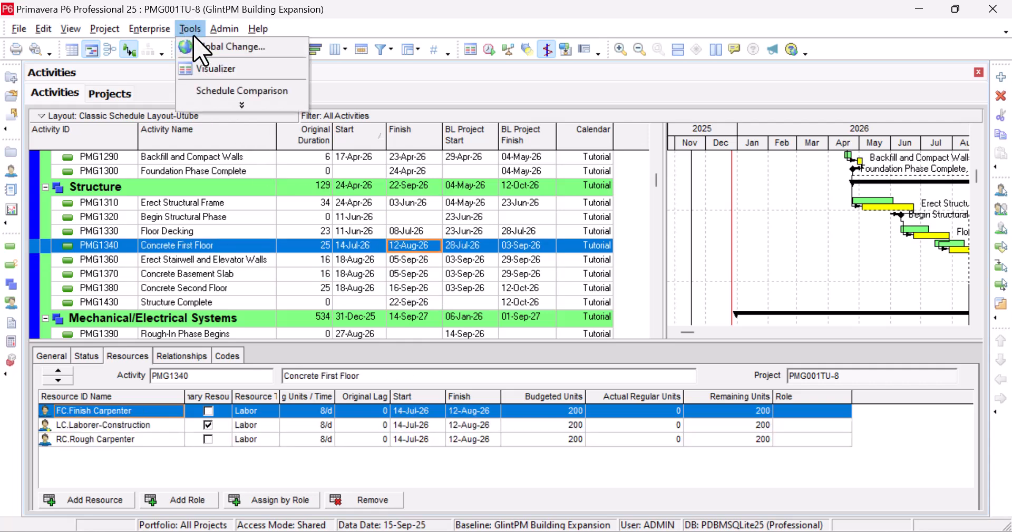
left_click(231, 47)
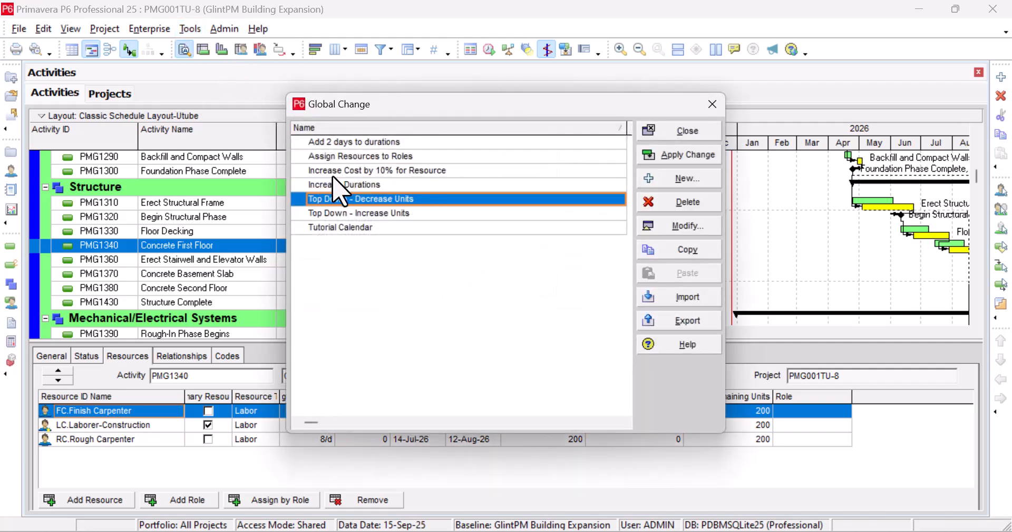
left_click(685, 178)
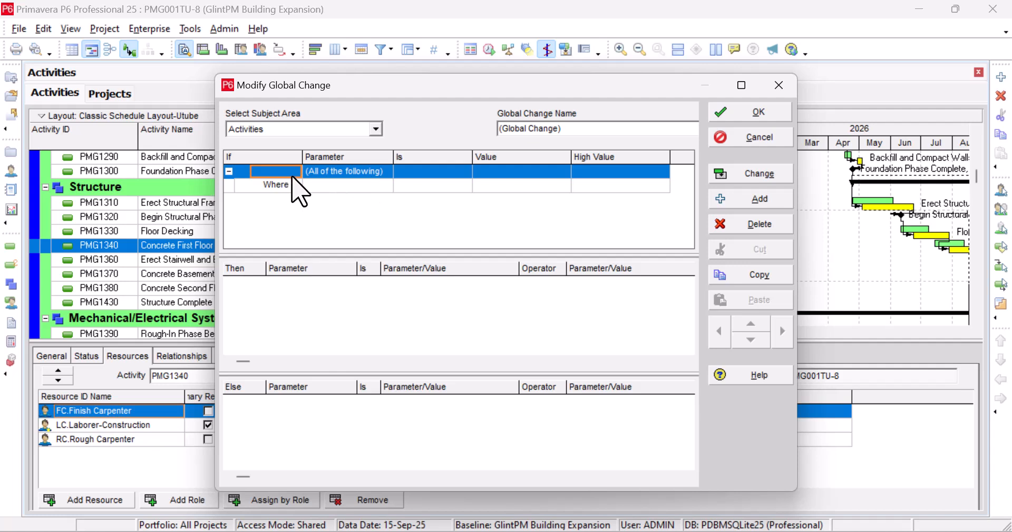
left_click(338, 186)
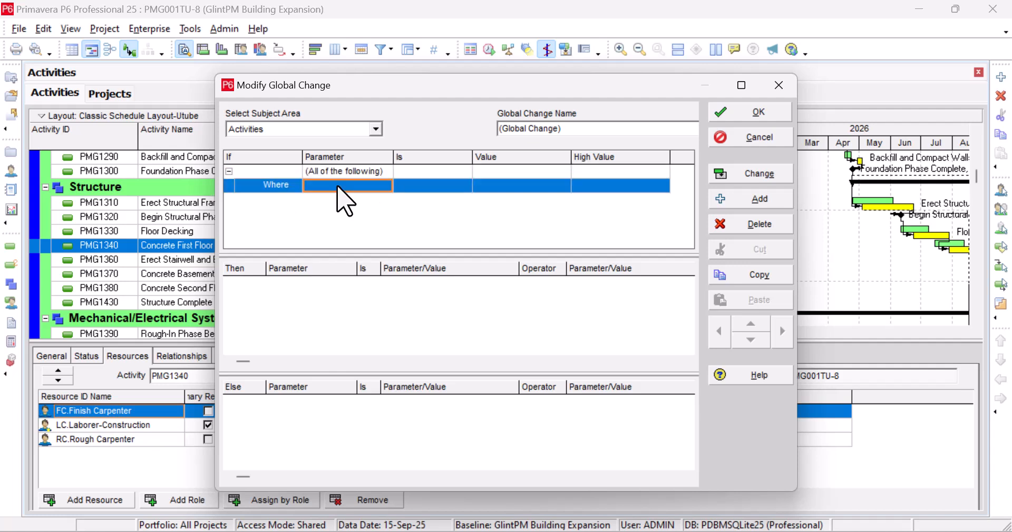
left_click(349, 187)
scroll(353, 280, "down", 3)
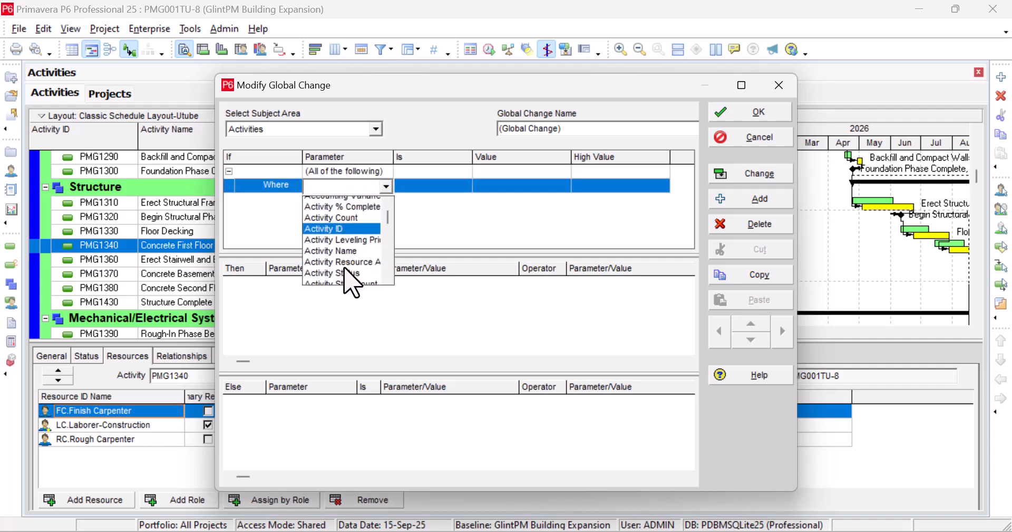
scroll(345, 270, "down", 8)
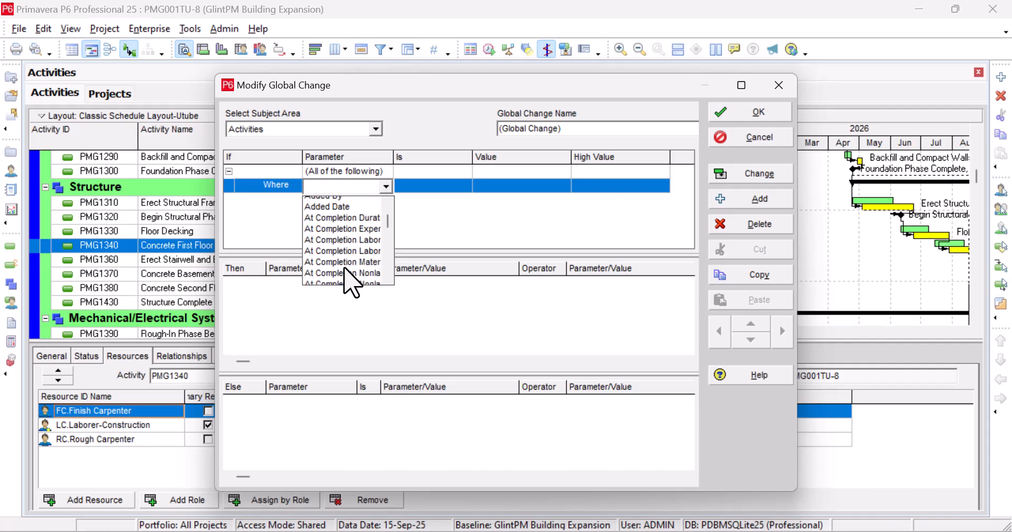
scroll(345, 277, "down", 8)
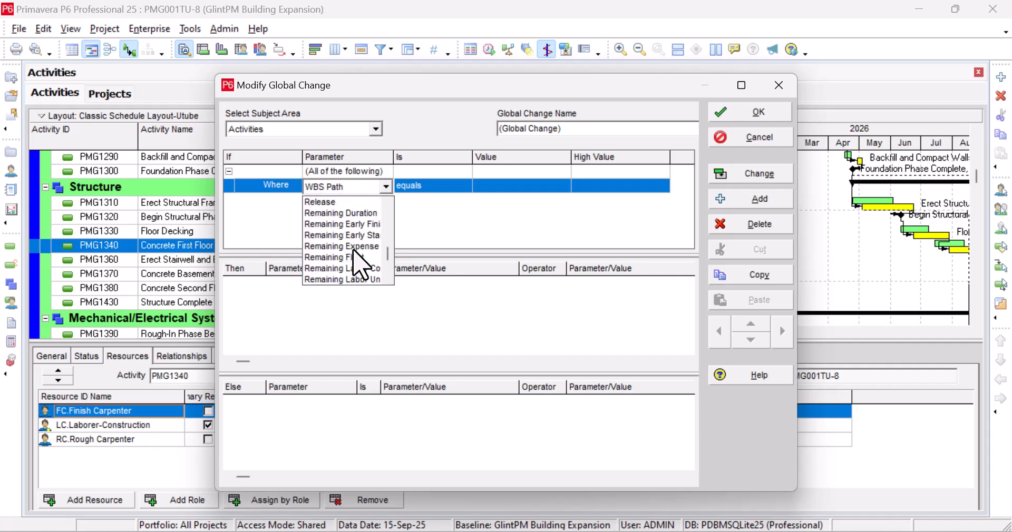
scroll(362, 264, "up", 2)
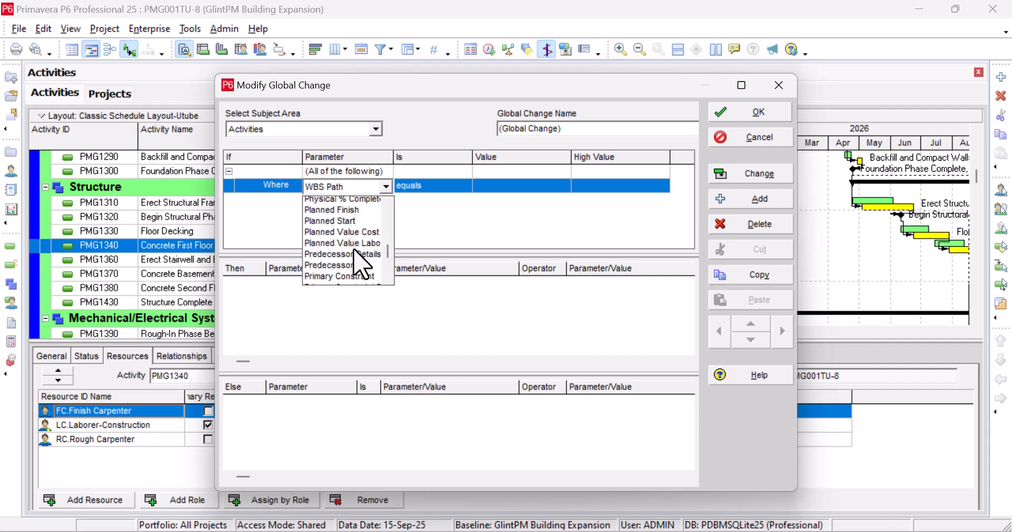
Look through the parameters from Calendar onward, set the Where condition to the Estimated Time To Com... parameter, and save the new global change.
key("c")
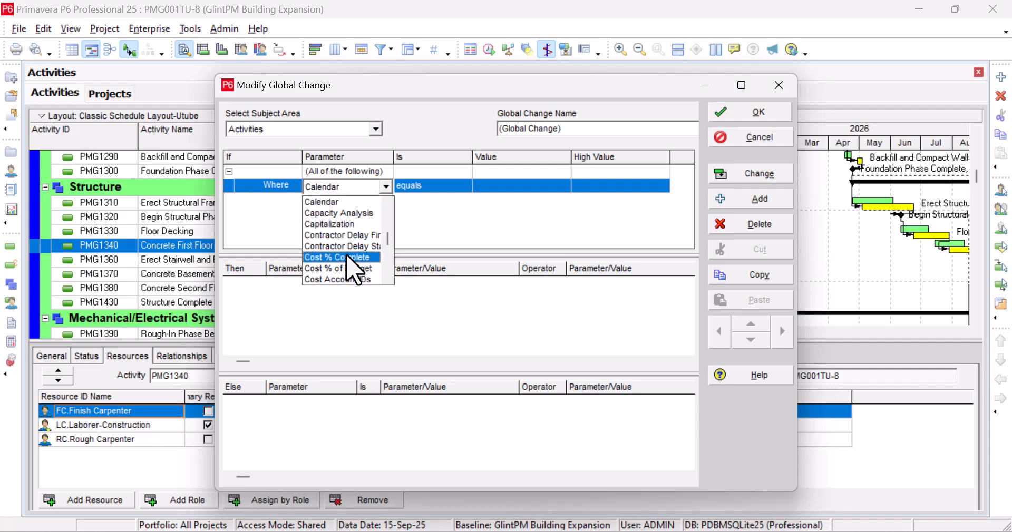
scroll(359, 268, "down", 1)
scroll(353, 269, "down", 3)
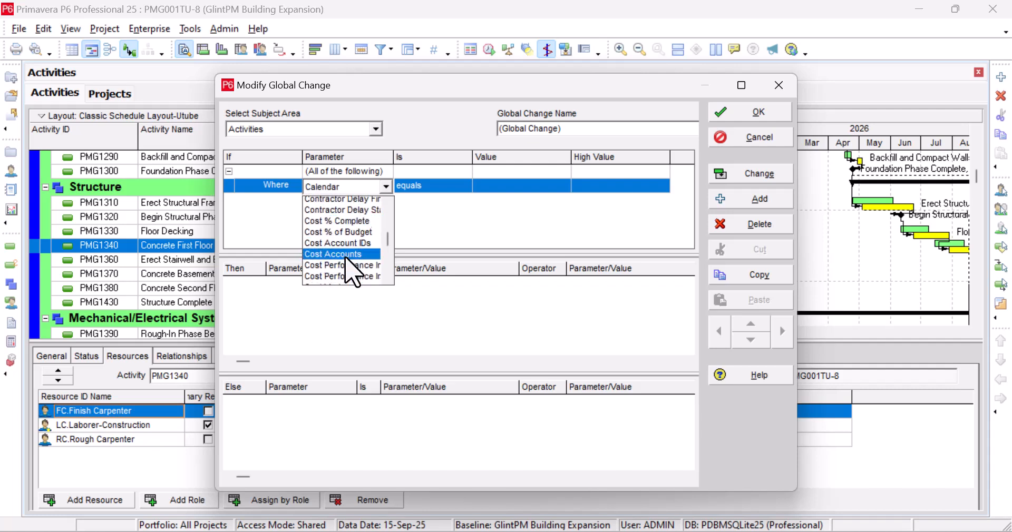
scroll(352, 270, "down", 2)
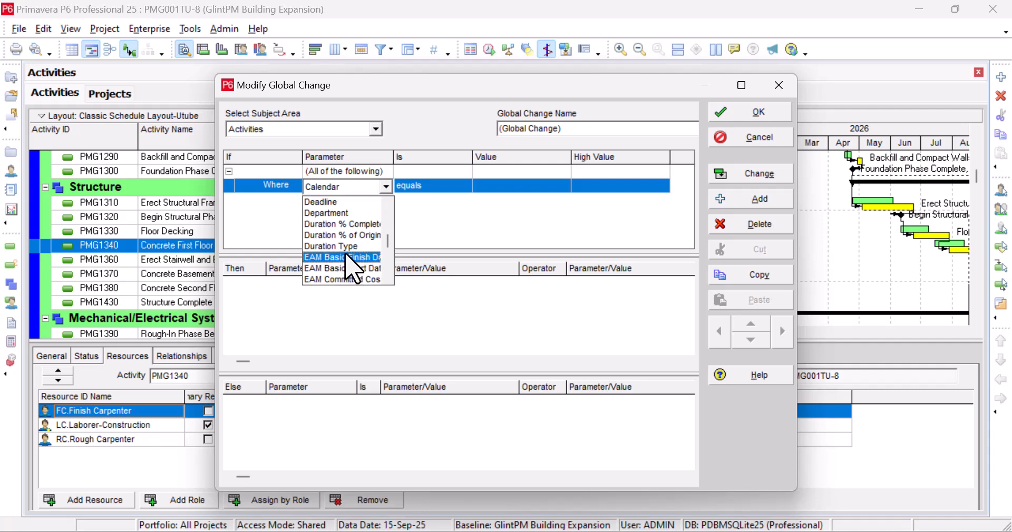
scroll(352, 270, "down", 2)
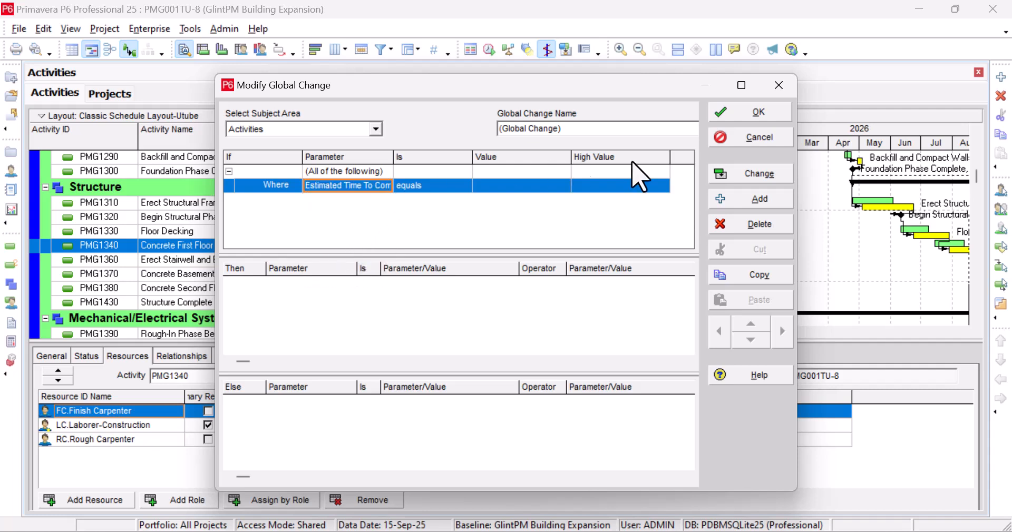
left_click(756, 113)
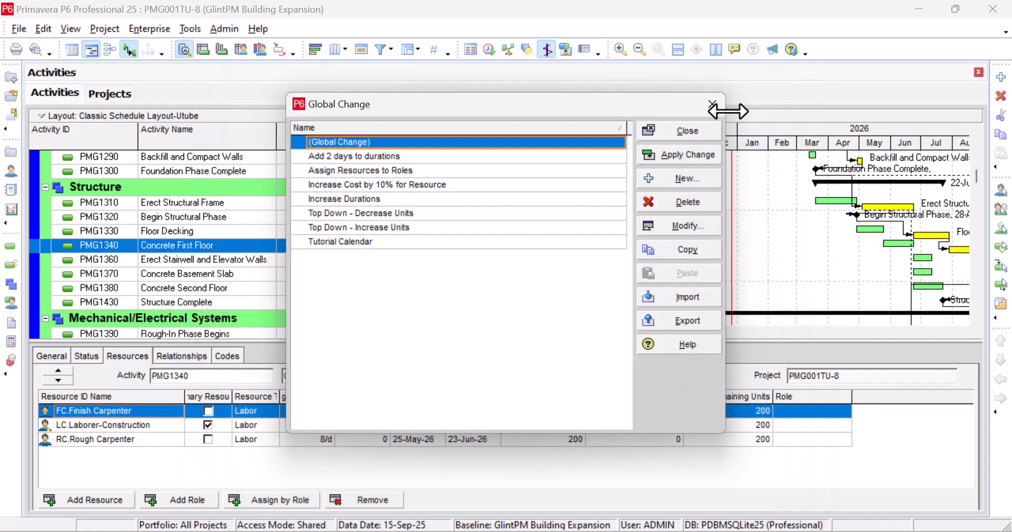